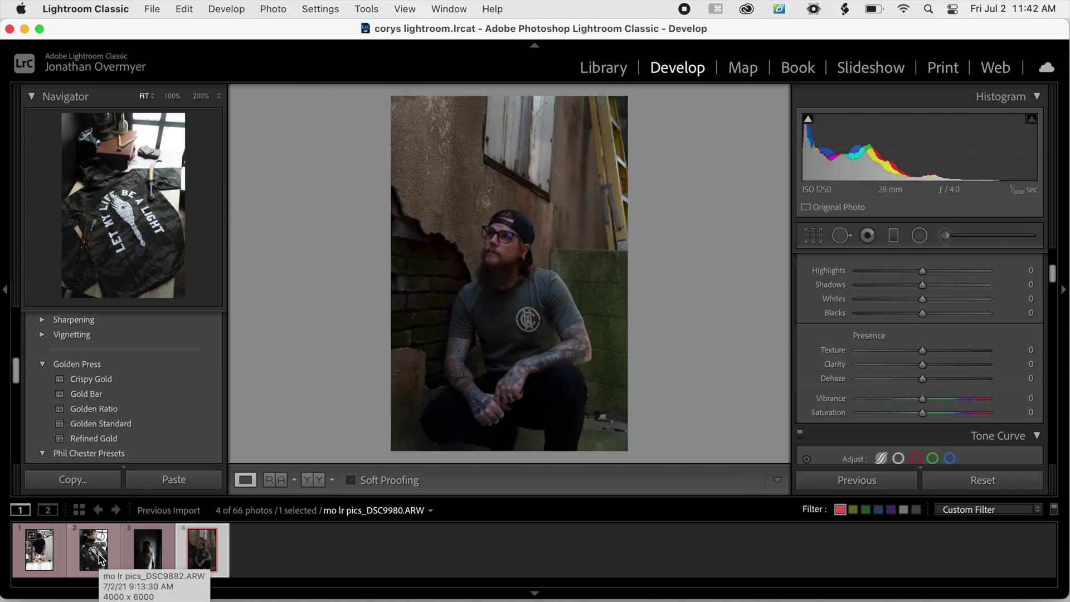
Step: Open the first photo, the man screen printing, in Crop & Straighten and straighten it automatically
{"action": "key", "text": "Left"}
{"action": "key", "text": "Left"}
{"action": "key", "text": "Left"}
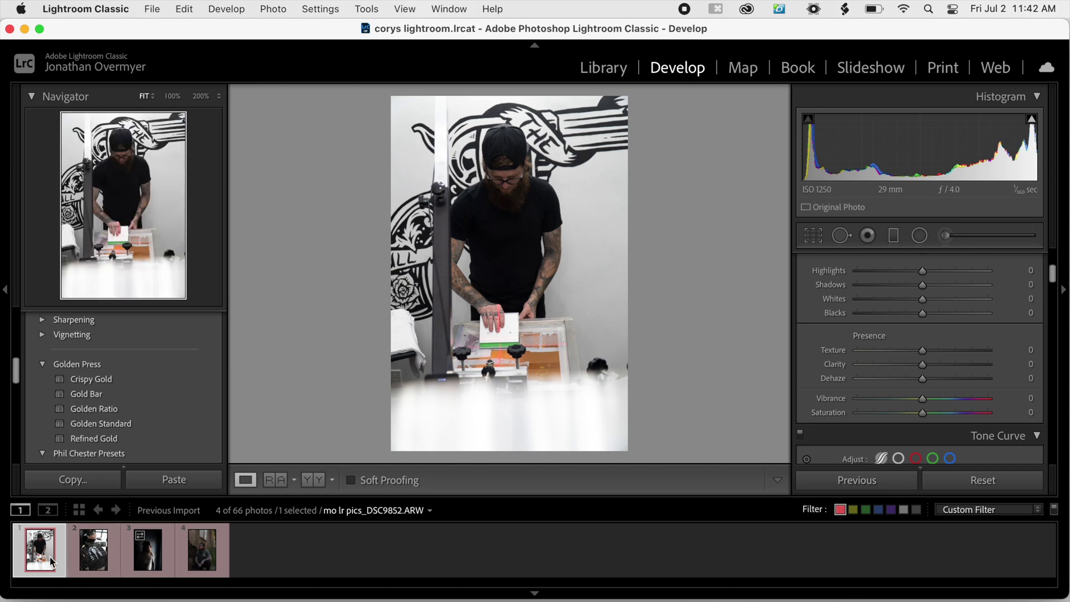
{"action": "scroll", "coordinate": [838, 374], "scroll_direction": "up", "scroll_amount": 5}
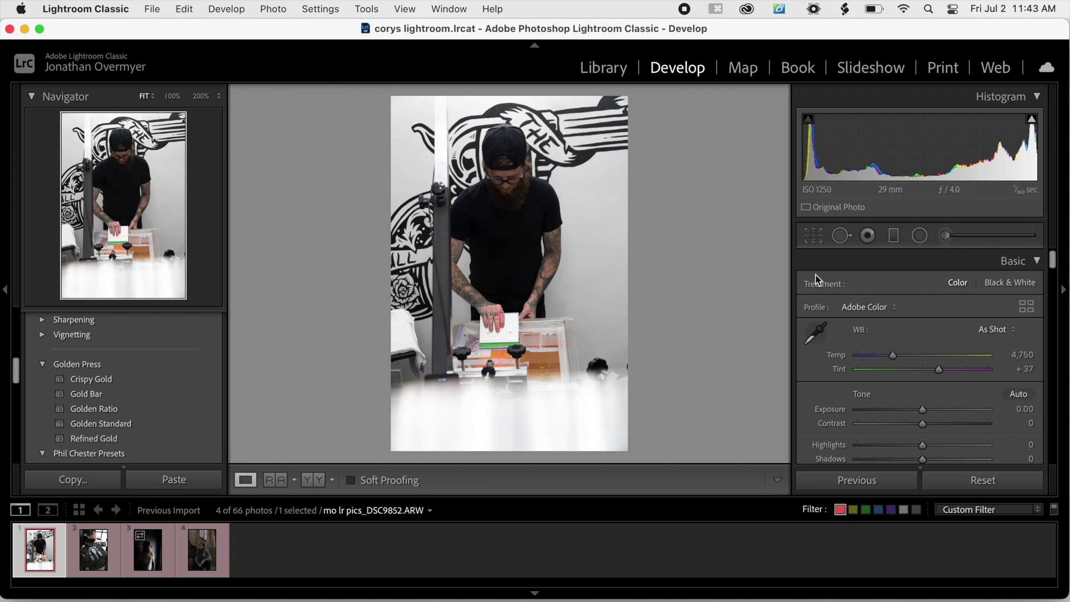
{"action": "left_click", "coordinate": [812, 239]}
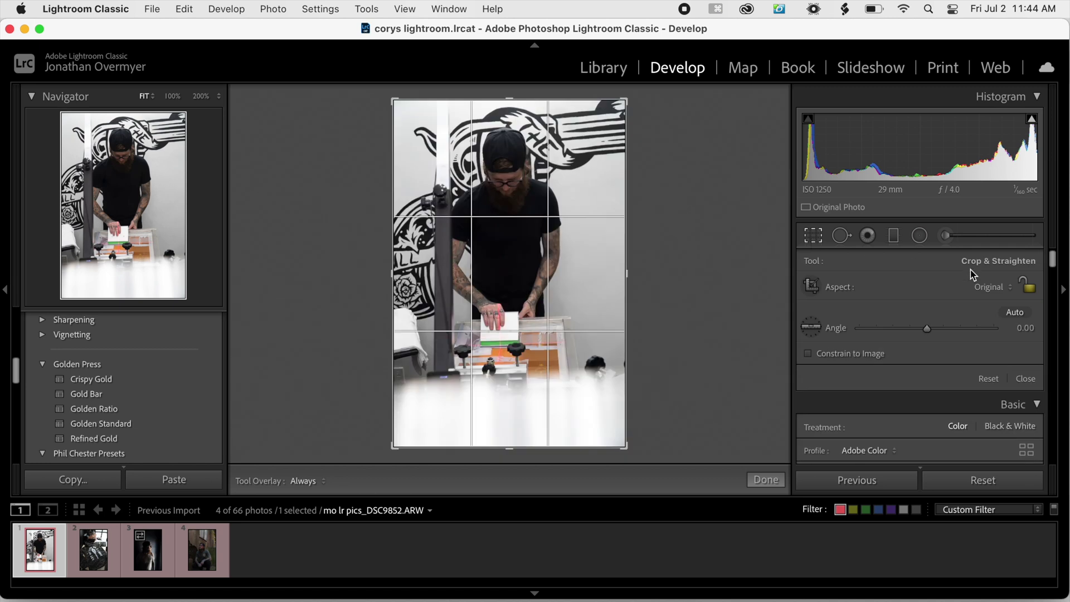
{"action": "left_click", "coordinate": [1014, 316]}
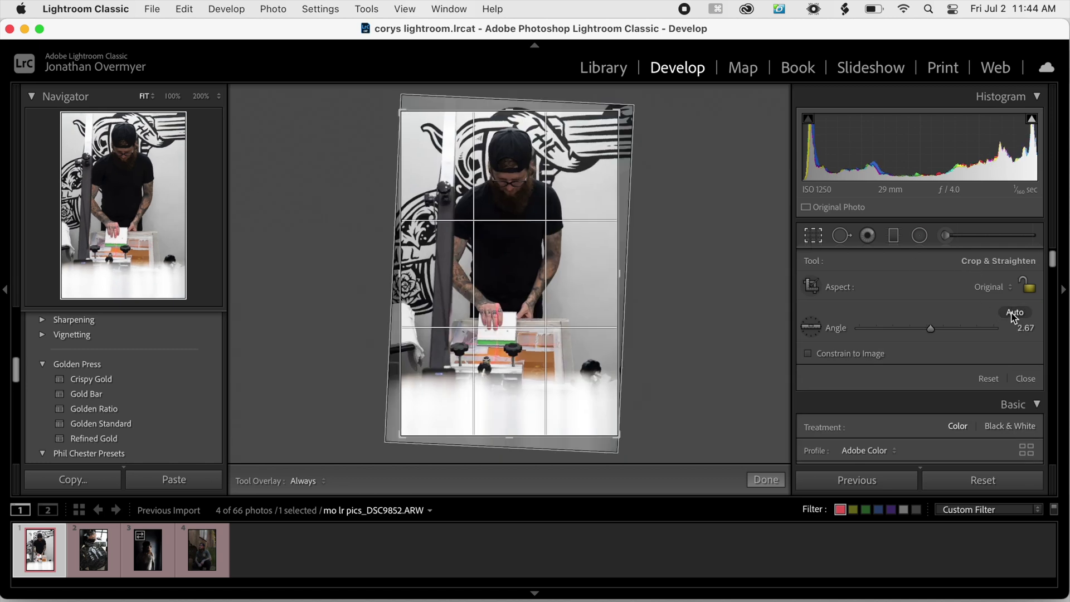
Step: Set the crop aspect to 4 x 5 / 8 x 10, reposition the photo slightly inside the frame and apply the crop
{"action": "left_click", "coordinate": [988, 289]}
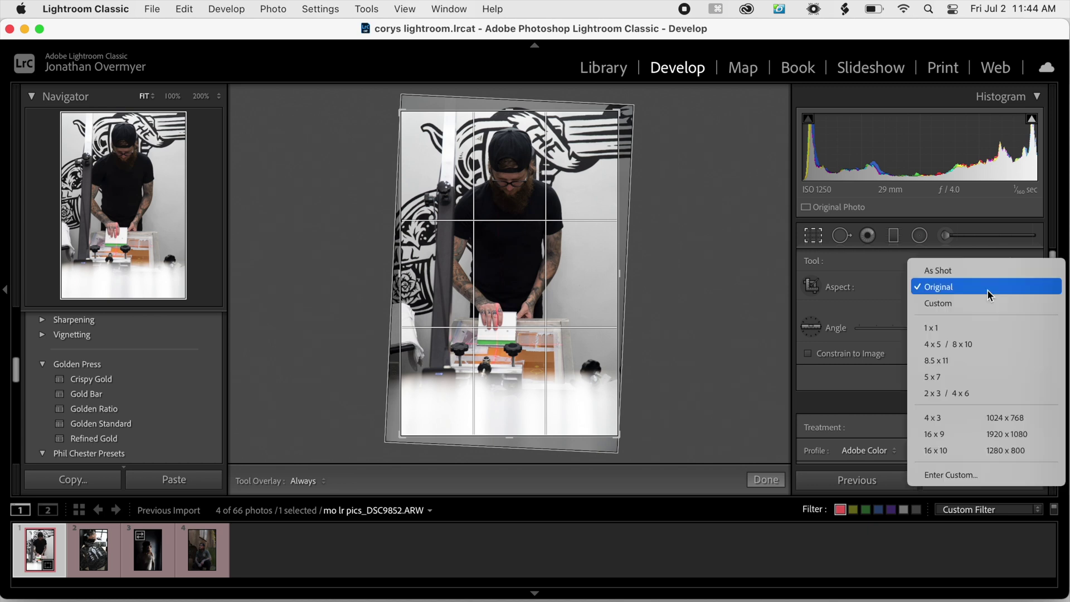
{"action": "left_click", "coordinate": [981, 344]}
{"action": "left_click_drag", "start_coordinate": [538, 246], "coordinate": [533, 268]}
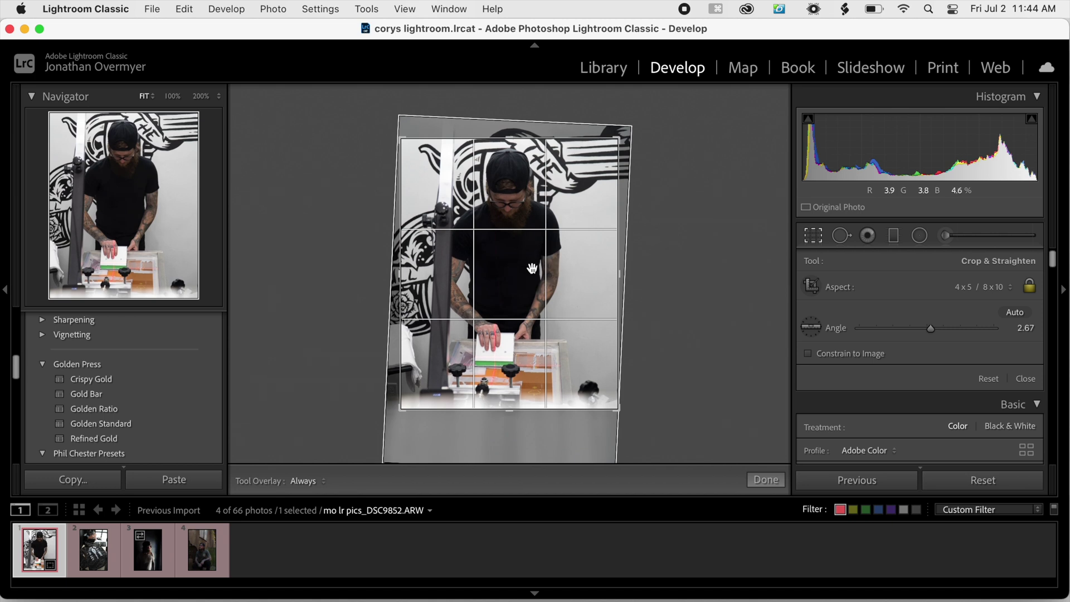
{"action": "left_click", "coordinate": [766, 479]}
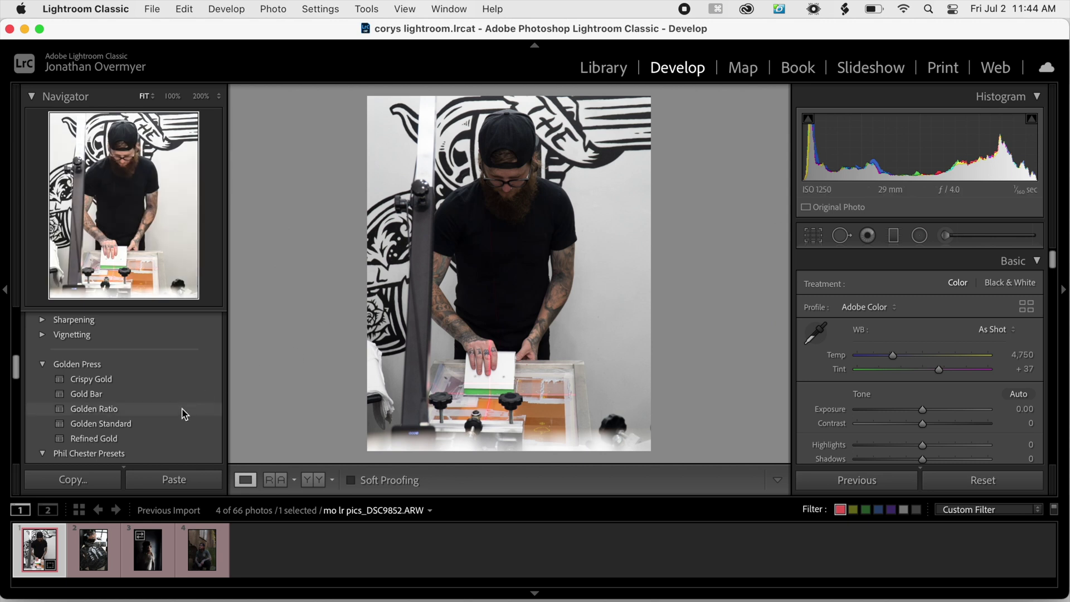
Step: Apply the Golden Standard preset to the cropped photo and raise its Shadows to +25
{"action": "left_click", "coordinate": [153, 429]}
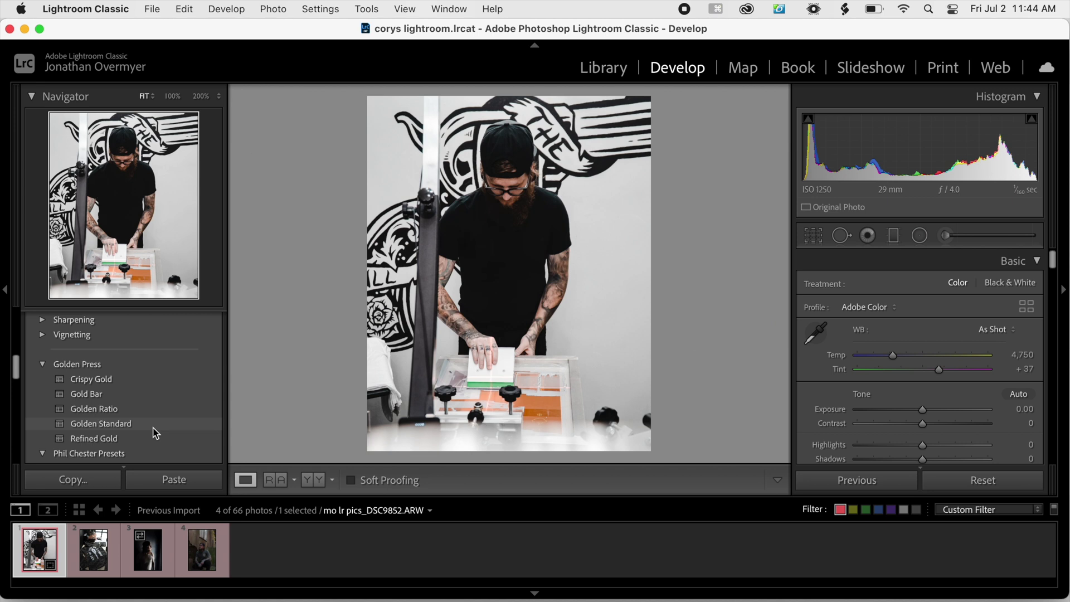
{"action": "left_click", "coordinate": [154, 427]}
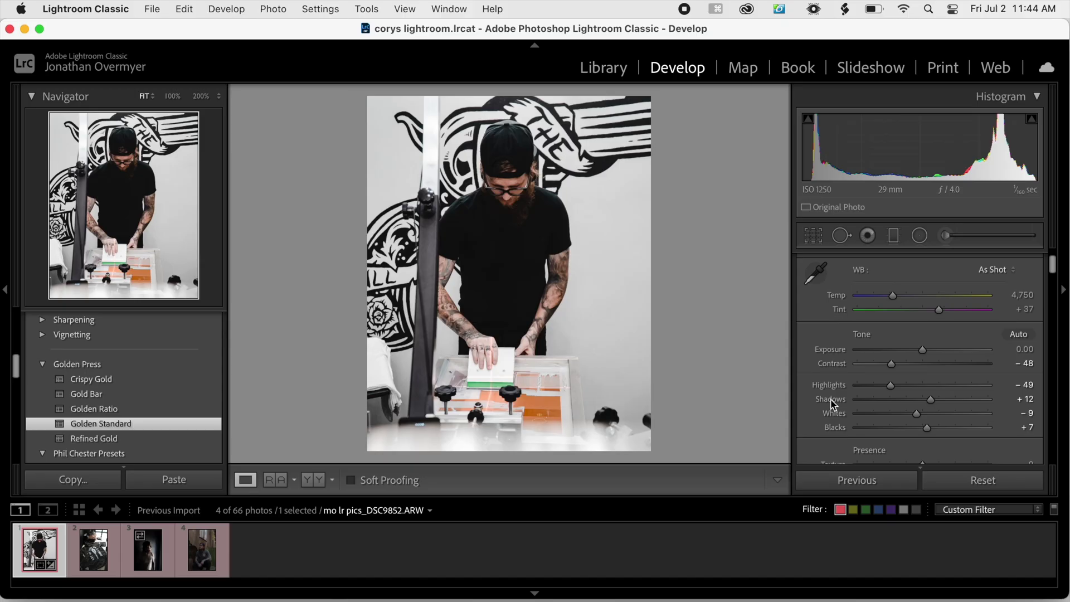
{"action": "scroll", "coordinate": [833, 405], "scroll_direction": "down", "scroll_amount": 1}
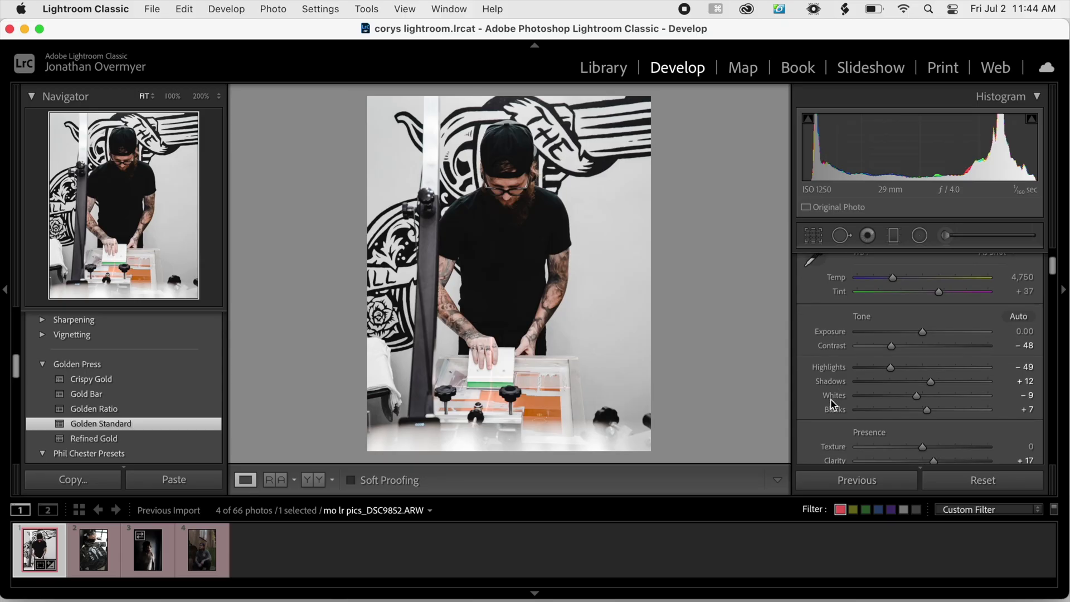
{"action": "scroll", "coordinate": [833, 405], "scroll_direction": "down", "scroll_amount": 2}
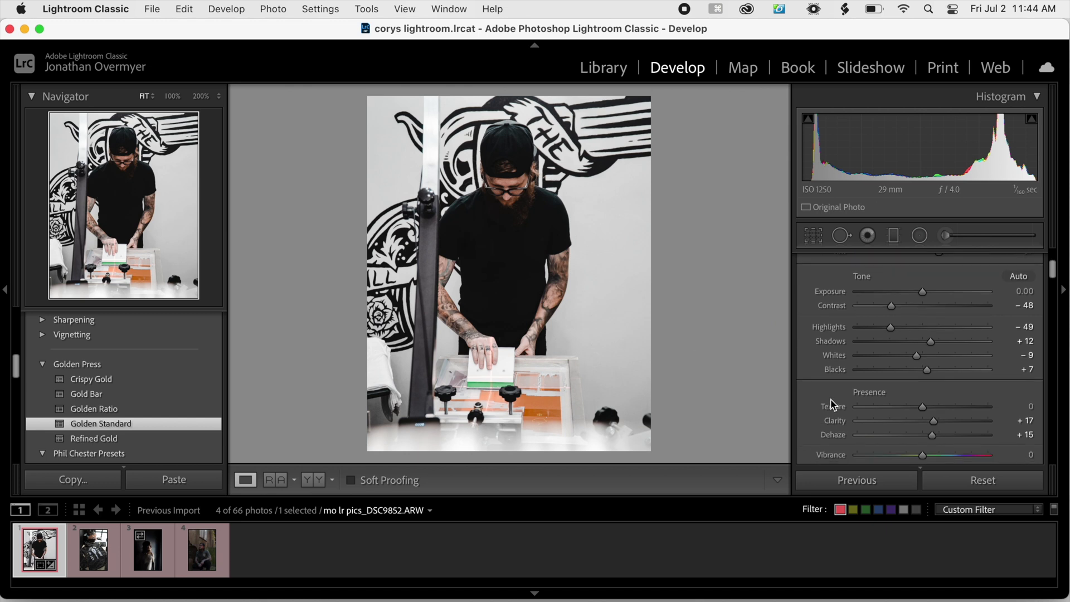
{"action": "left_click", "coordinate": [941, 343]}
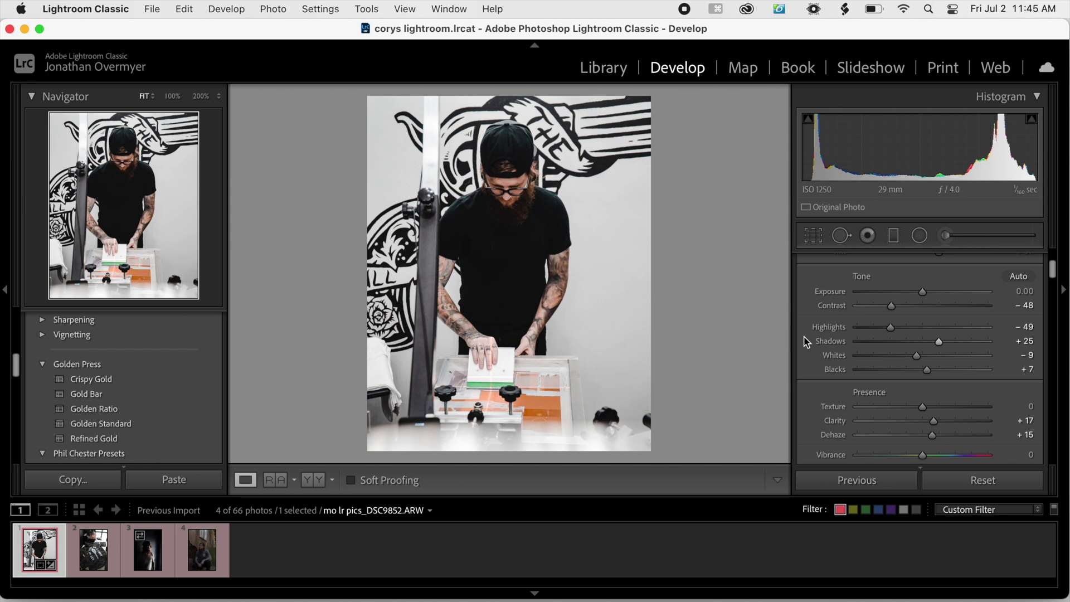
Step: Paint an adjustment brush mask over the black-and-white mural behind the man's head, checking the coverage with the mask overlay
{"action": "left_click", "coordinate": [947, 237]}
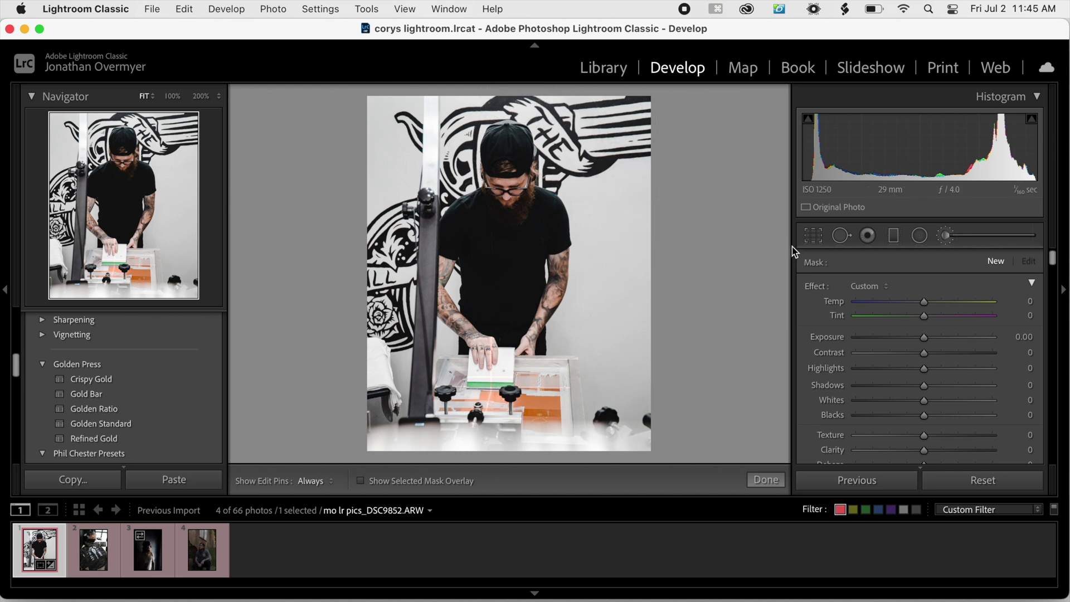
{"action": "key", "text": "h"}
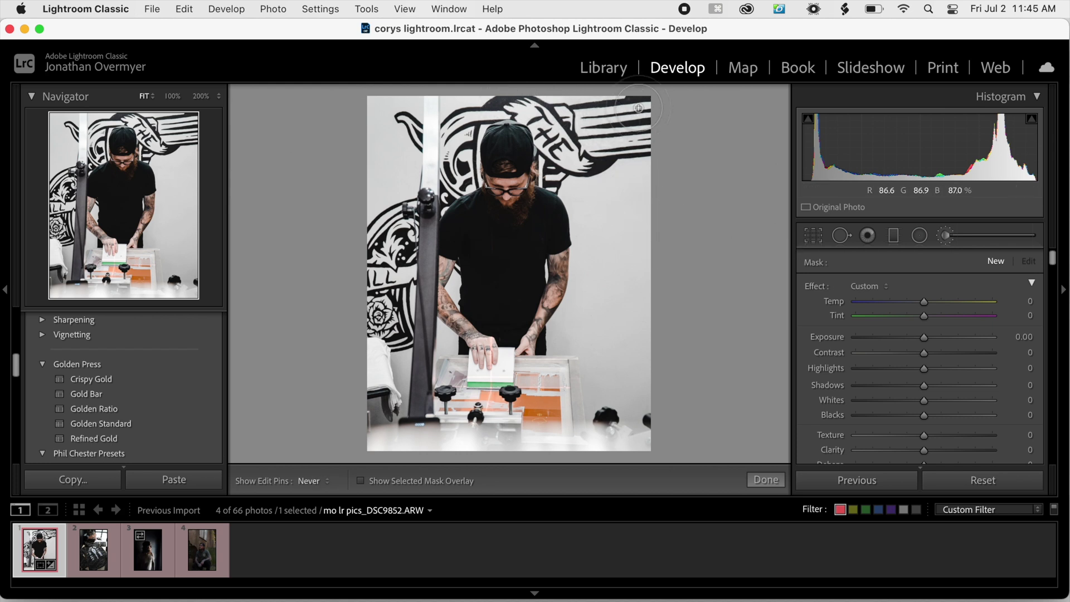
{"action": "key", "text": "h"}
{"action": "key", "text": "o"}
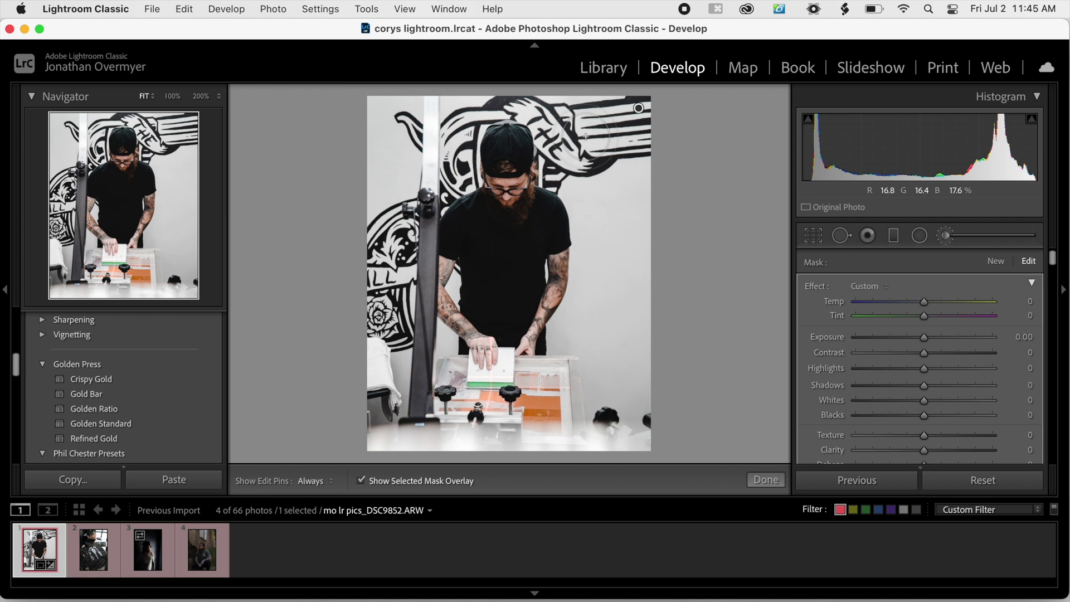
{"action": "key", "text": "h"}
{"action": "mouse_move", "coordinate": [606, 141]}
{"action": "left_mouse_down"}
{"action": "mouse_move", "coordinate": [529, 96]}
{"action": "mouse_move", "coordinate": [484, 96]}
{"action": "mouse_move", "coordinate": [457, 131]}
{"action": "left_mouse_up"}
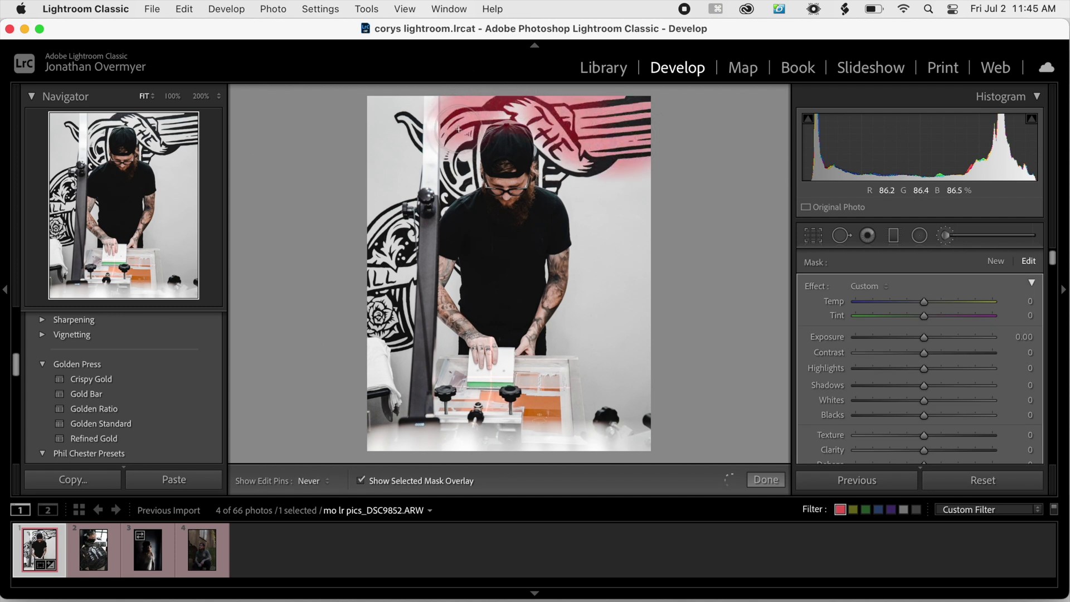
{"action": "key", "text": "h"}
{"action": "key", "text": "o"}
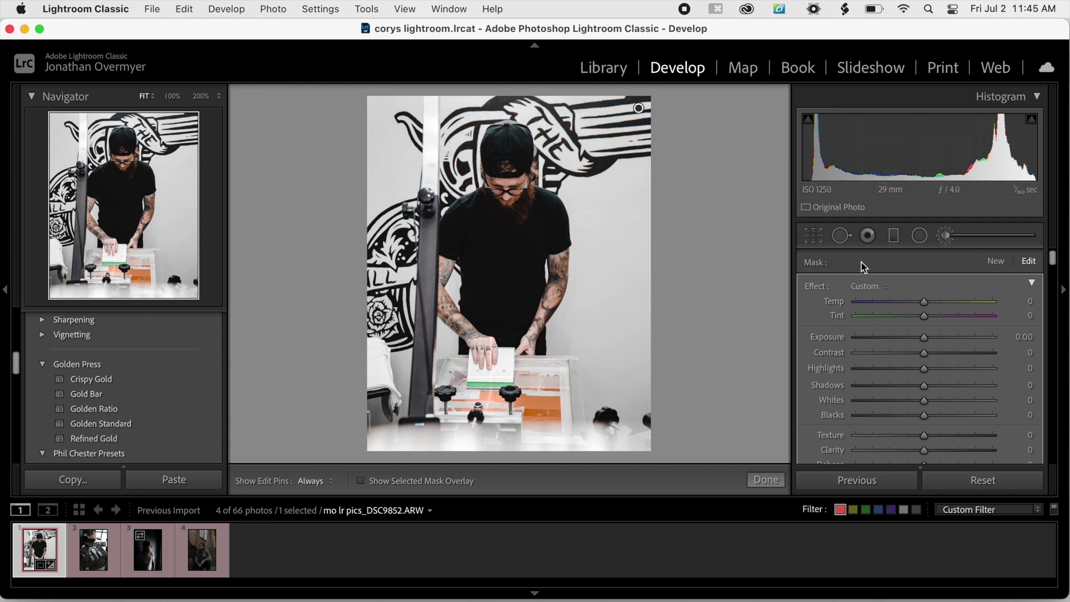
Step: Set the mural mask's Contrast to 45 and Shadows to -33, and finish the brush adjustment
{"action": "left_click", "coordinate": [954, 355]}
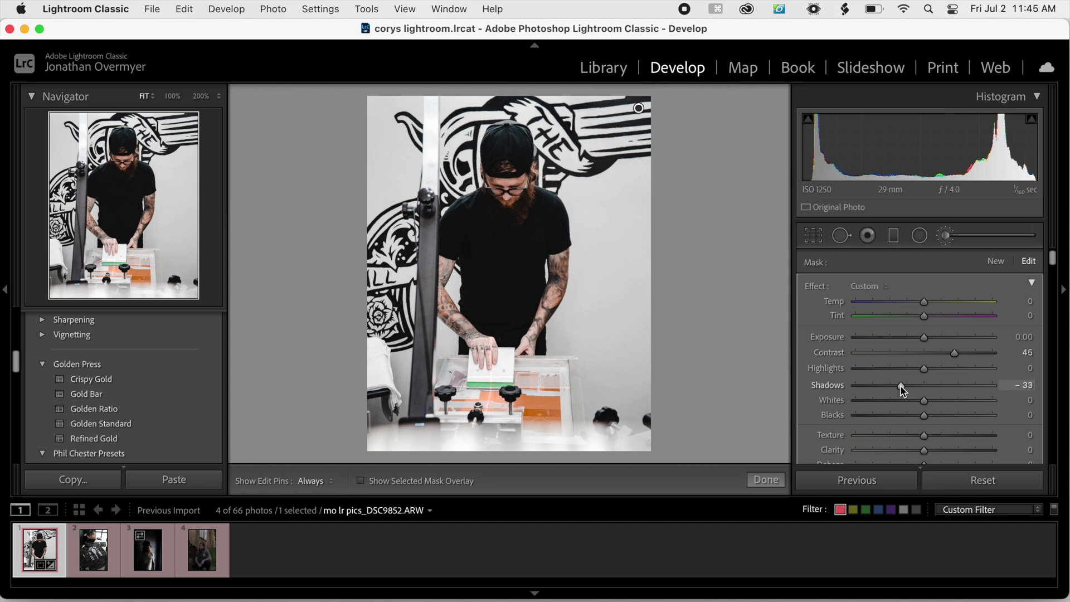
{"action": "scroll", "coordinate": [903, 392], "scroll_direction": "down", "scroll_amount": 2}
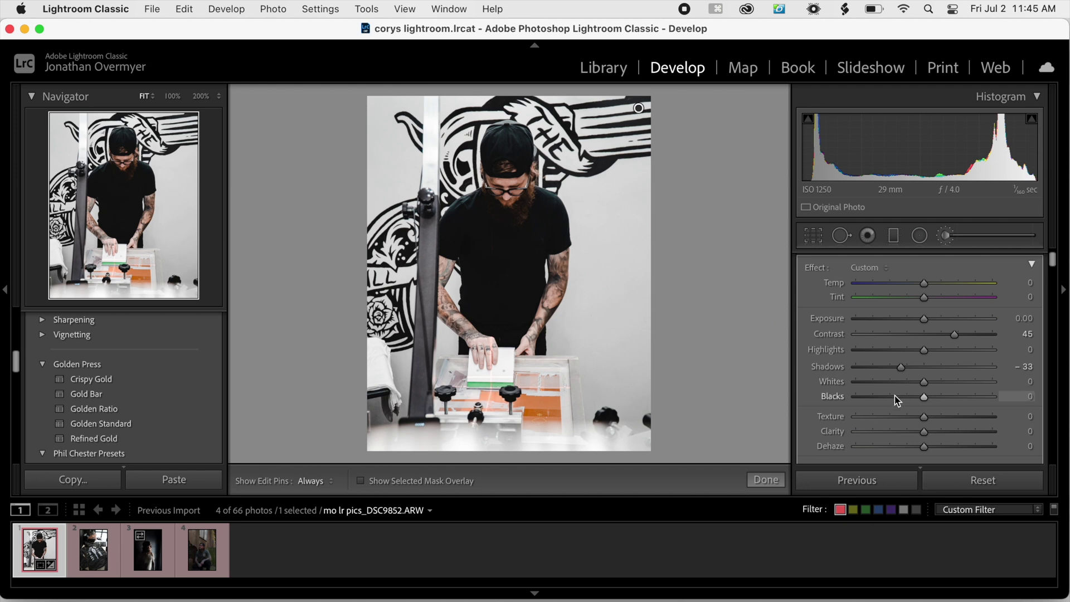
{"action": "left_click", "coordinate": [766, 480]}
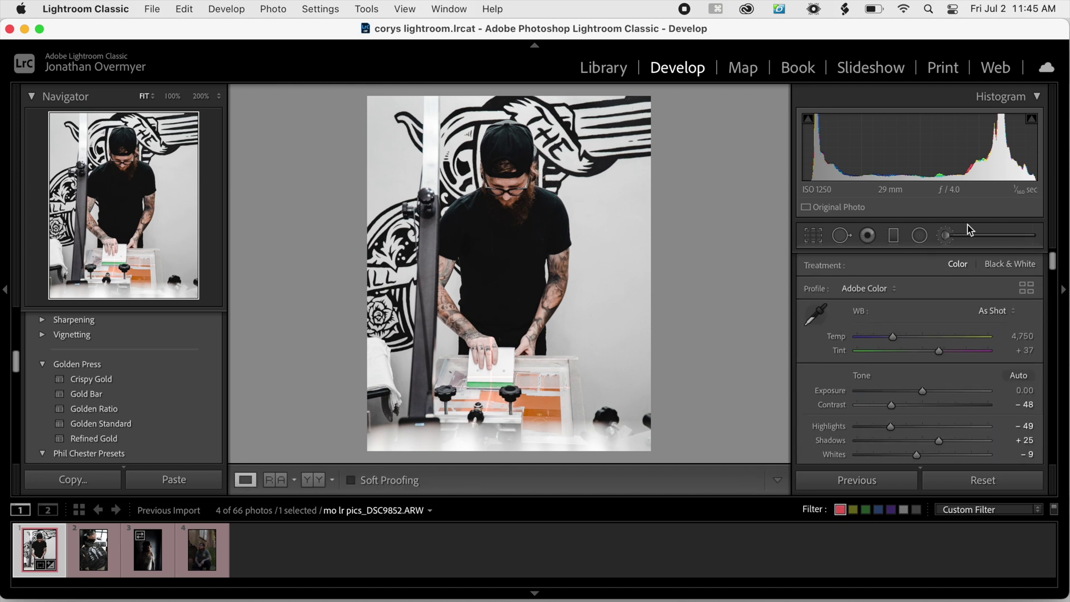
Step: Paint a second adjustment brush mask over the orange print screen on the table and finish the brush adjustment
{"action": "left_click", "coordinate": [943, 238]}
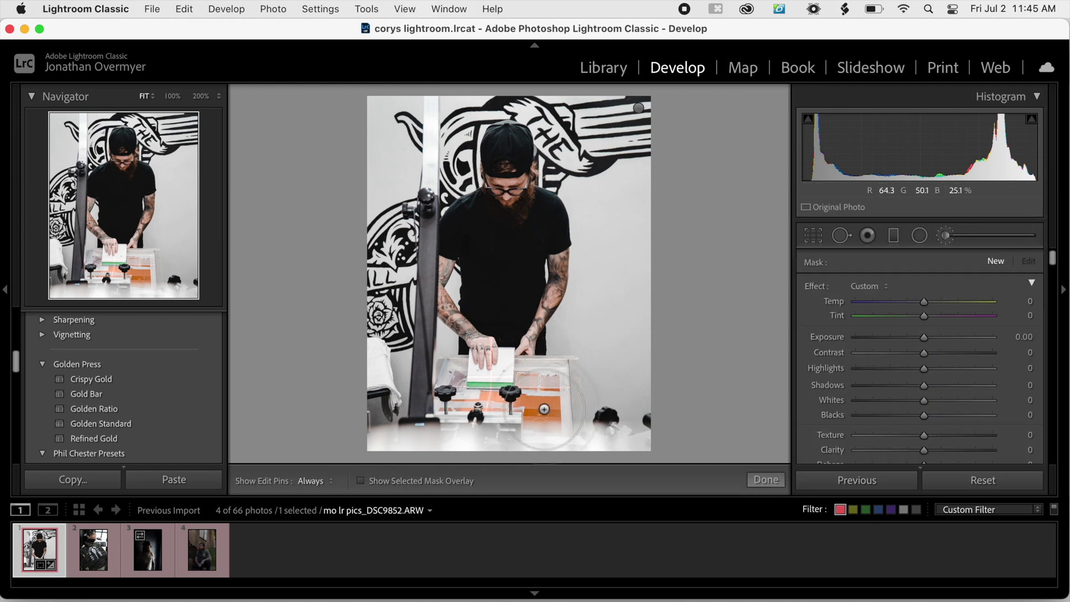
{"action": "mouse_move", "coordinate": [533, 405]}
{"action": "left_mouse_down"}
{"action": "mouse_move", "coordinate": [464, 386]}
{"action": "mouse_move", "coordinate": [473, 329]}
{"action": "mouse_move", "coordinate": [476, 362]}
{"action": "mouse_move", "coordinate": [502, 375]}
{"action": "mouse_move", "coordinate": [528, 365]}
{"action": "left_mouse_up"}
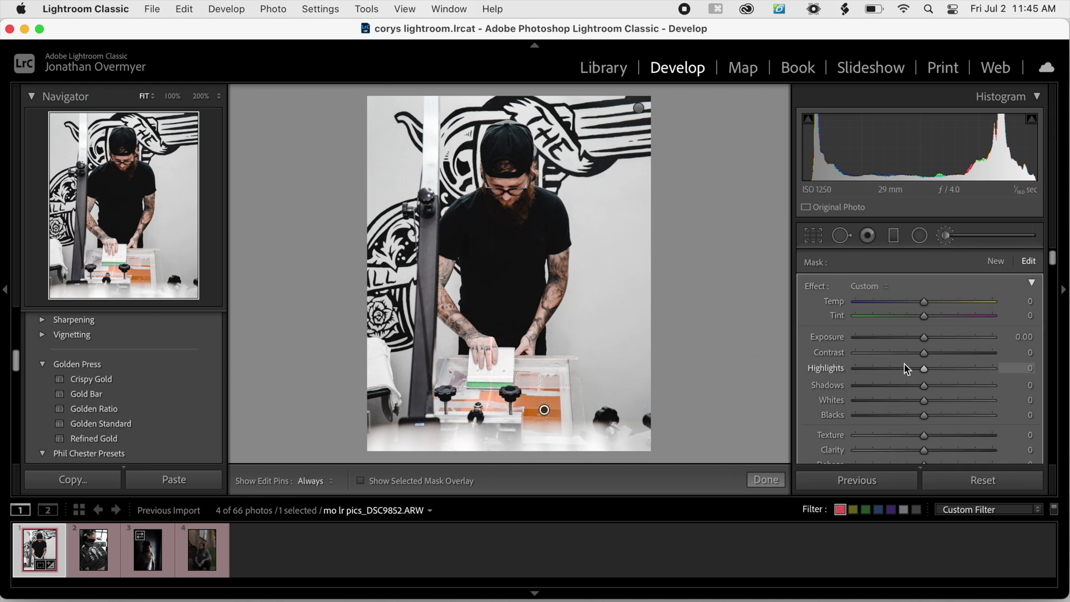
{"action": "left_click", "coordinate": [768, 481]}
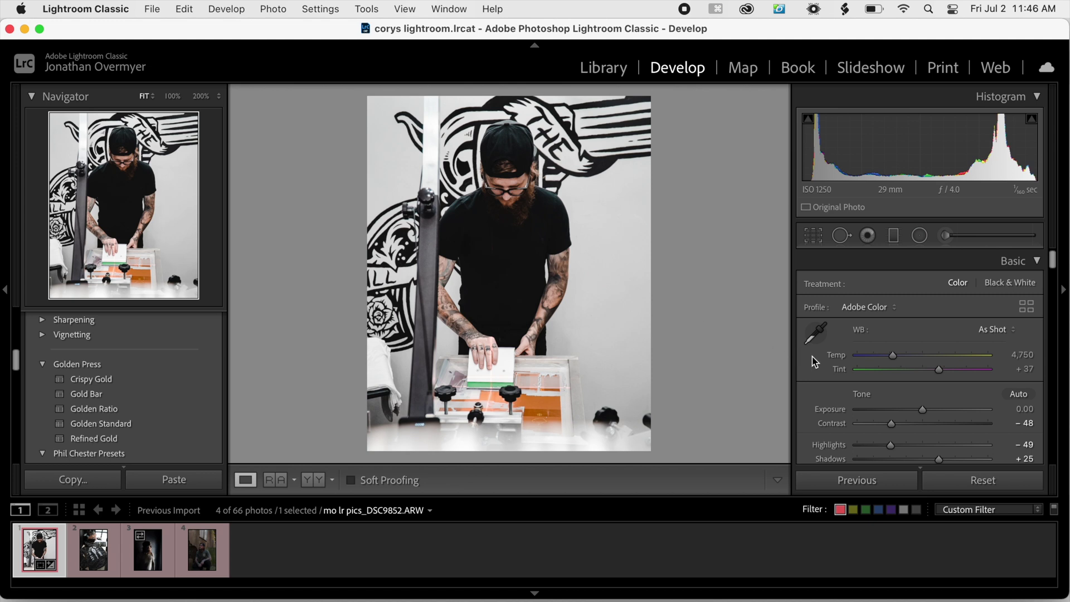
{"action": "scroll", "coordinate": [818, 364], "scroll_direction": "down", "scroll_amount": 10}
{"action": "scroll", "coordinate": [819, 364], "scroll_direction": "down", "scroll_amount": 10}
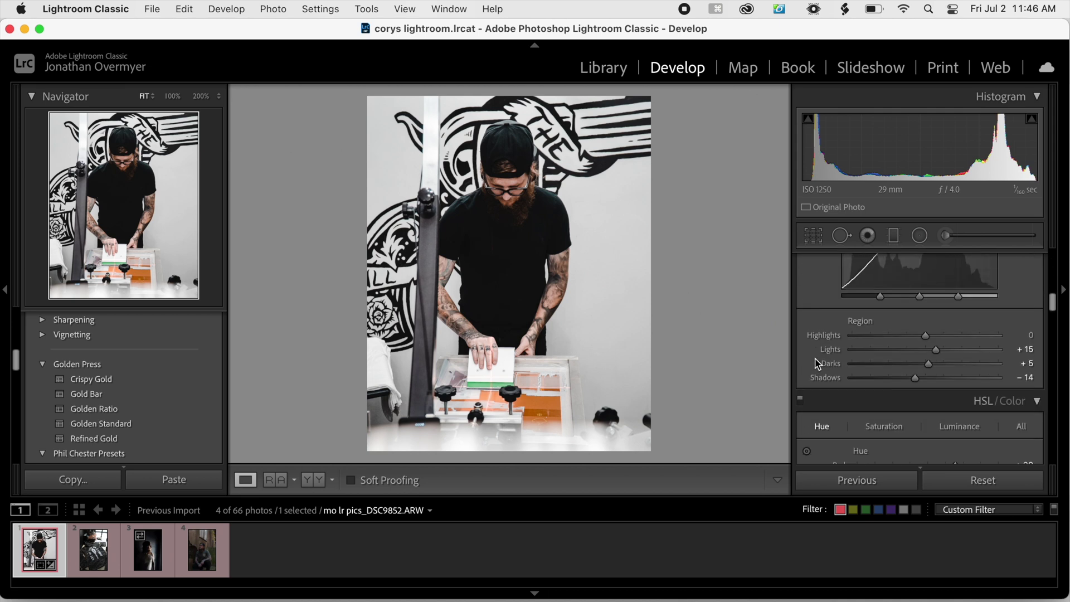
{"action": "scroll", "coordinate": [818, 353], "scroll_direction": "up", "scroll_amount": 6}
{"action": "scroll", "coordinate": [818, 353], "scroll_direction": "up", "scroll_amount": 8}
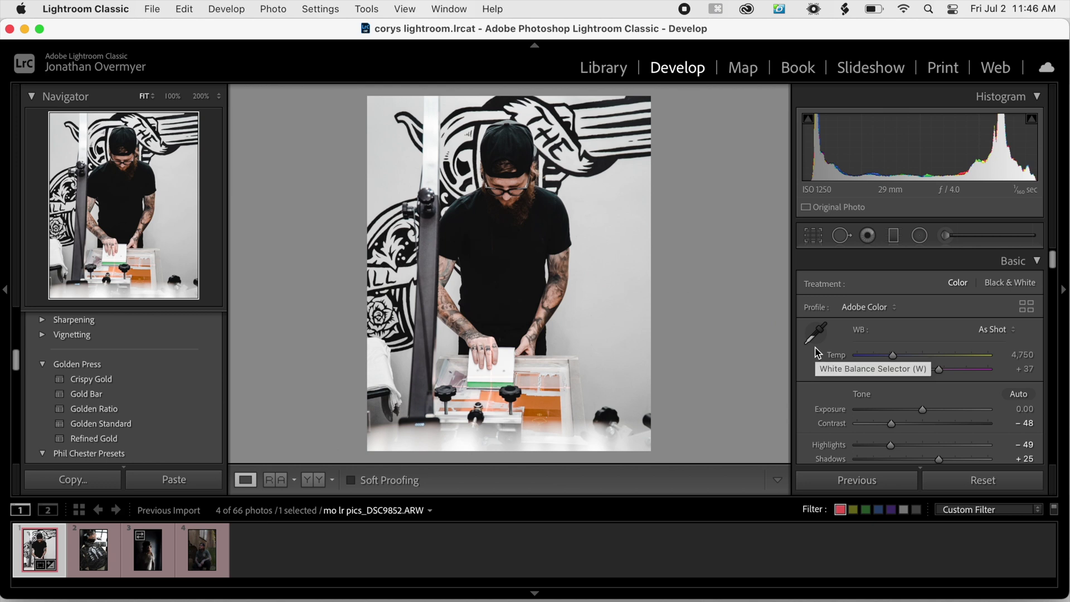
Step: Switch to the second photo, the camouflage jacket, and crop it to the 4 x 5 / 8 x 10 aspect
{"action": "key", "text": "super+shift+e"}
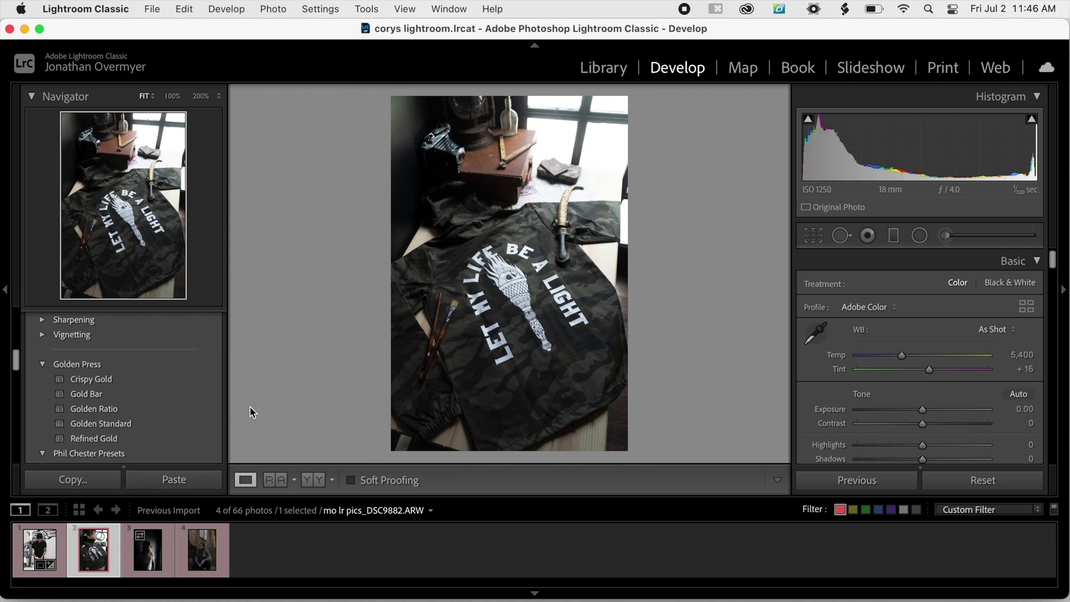
{"action": "left_click", "coordinate": [813, 235]}
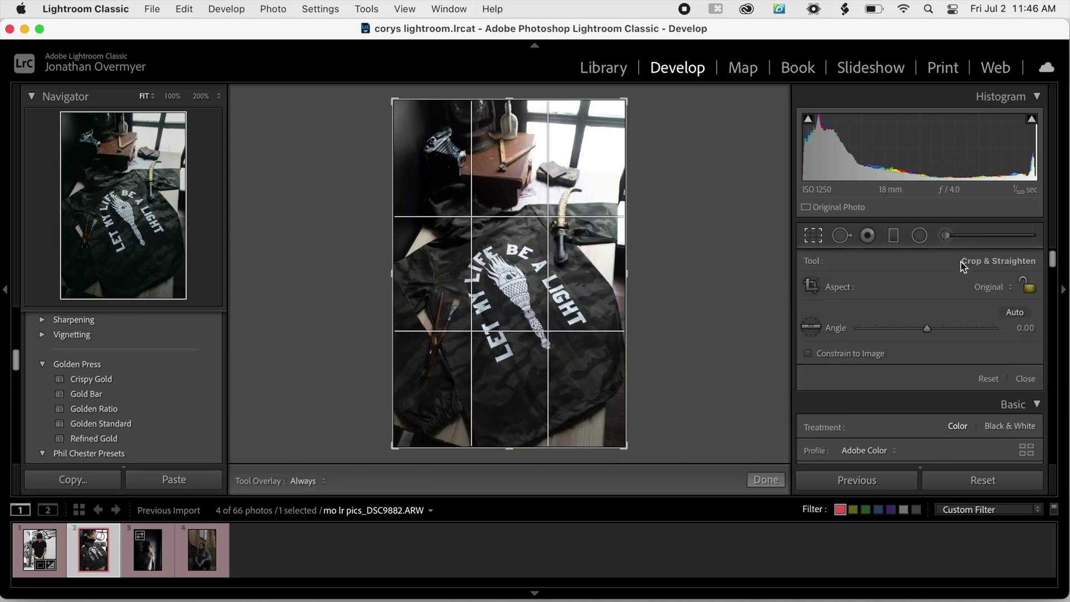
{"action": "left_click", "coordinate": [994, 291]}
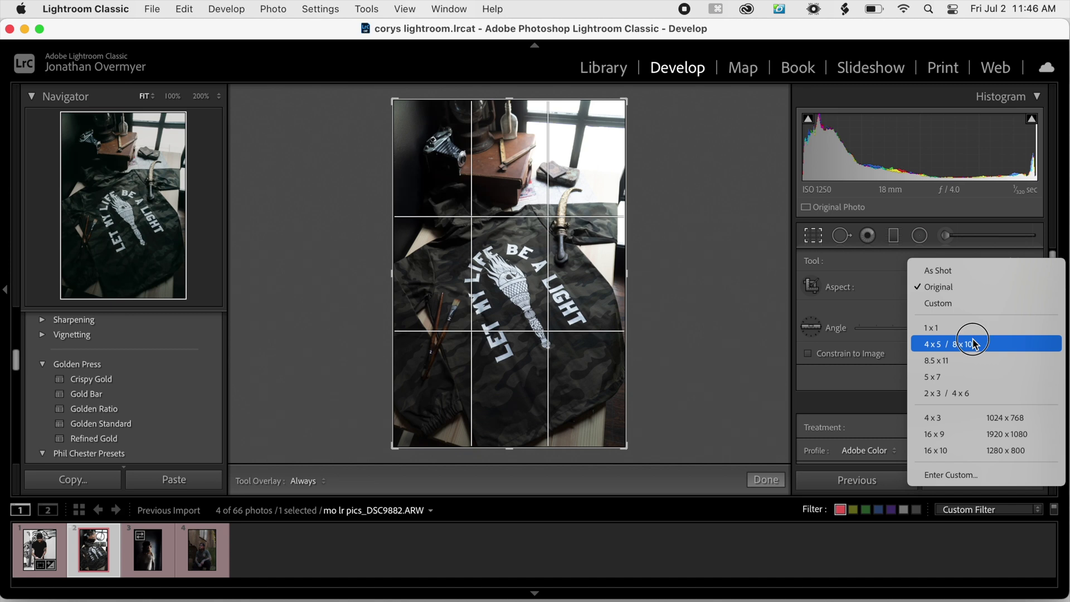
{"action": "left_click", "coordinate": [831, 344]}
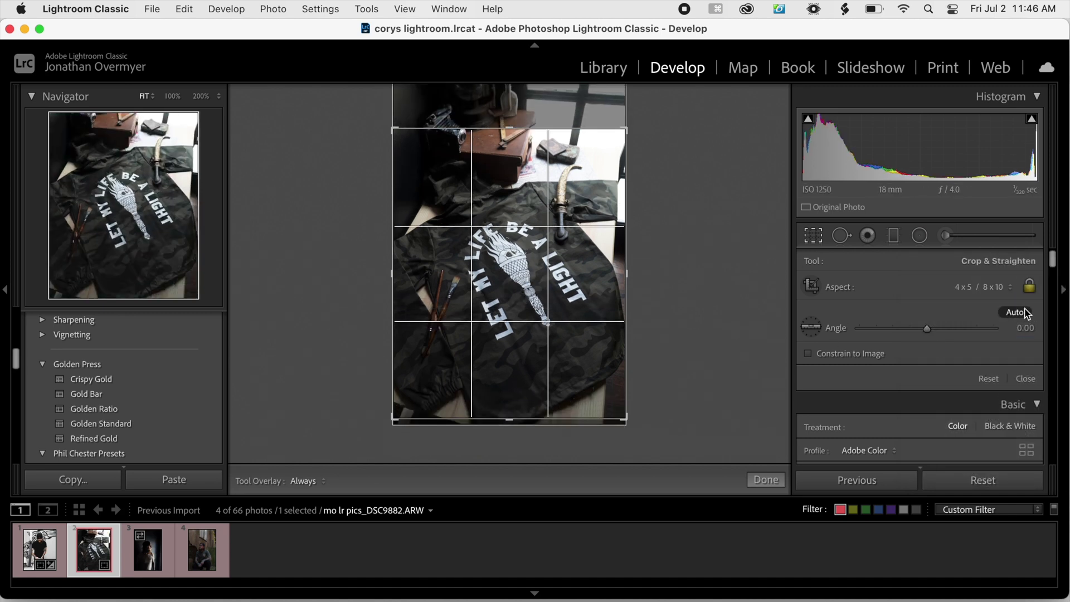
Step: Undo the excessive crop rotation, rotate the jacket photo to about -3.07 degrees instead, reposition it in the frame and apply the crop
{"action": "left_click_drag", "start_coordinate": [750, 350], "coordinate": [658, 342]}
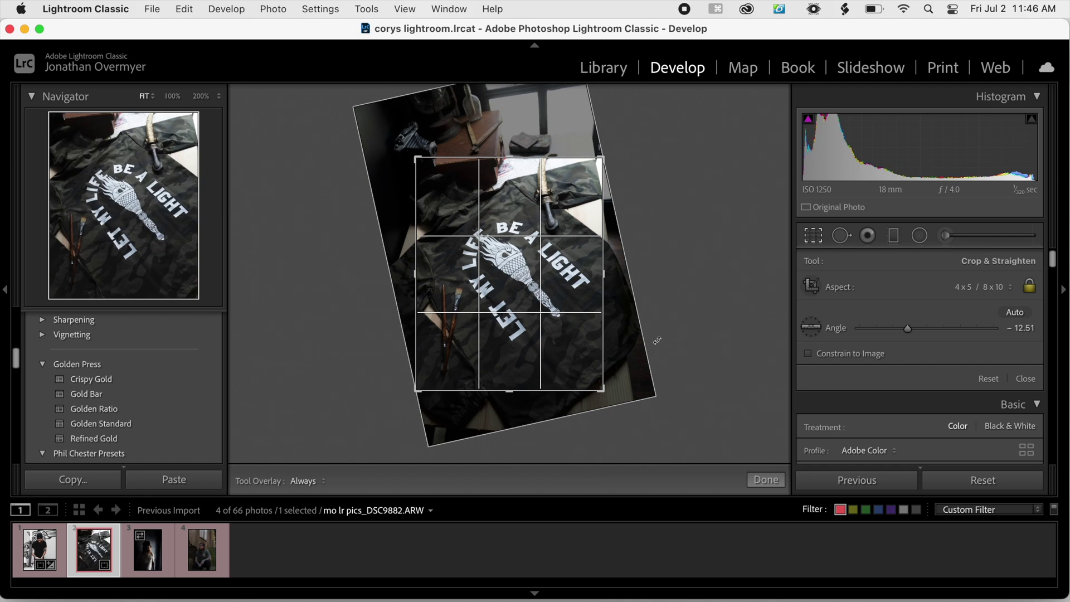
{"action": "key", "text": "super+z"}
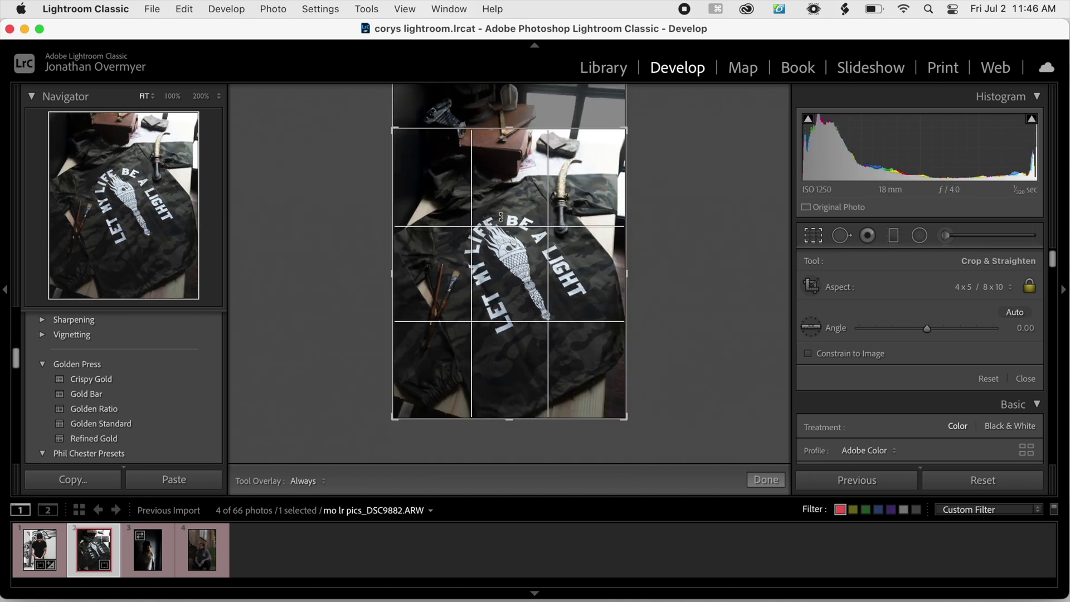
{"action": "left_click", "coordinate": [697, 286]}
{"action": "left_click_drag", "start_coordinate": [697, 287], "coordinate": [698, 277]}
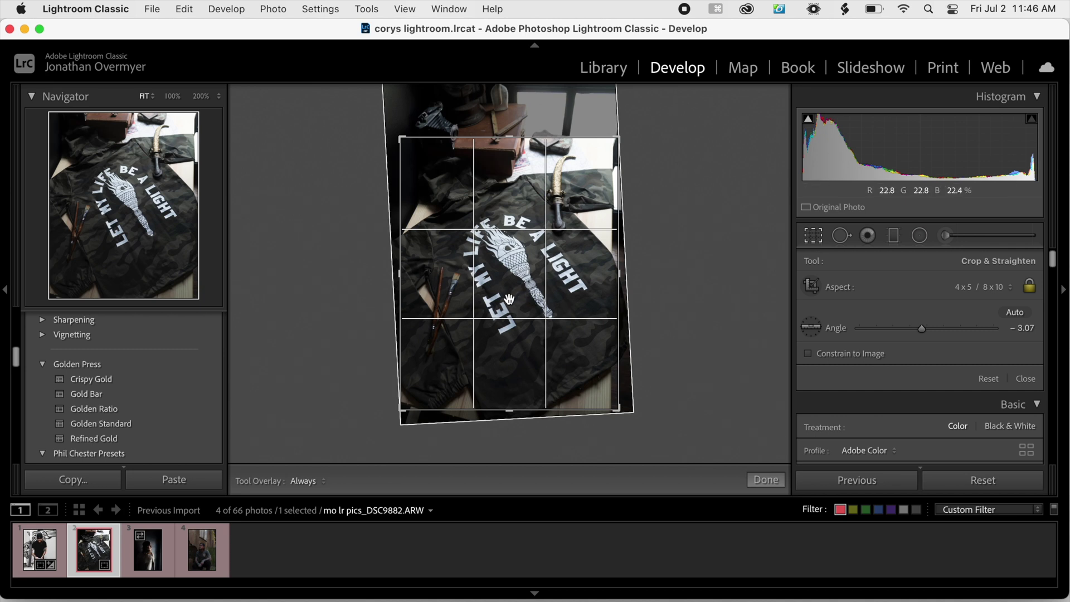
{"action": "mouse_move", "coordinate": [511, 288]}
{"action": "left_mouse_down"}
{"action": "mouse_move", "coordinate": [512, 307]}
{"action": "mouse_move", "coordinate": [512, 282]}
{"action": "left_mouse_up"}
{"action": "left_click", "coordinate": [766, 479]}
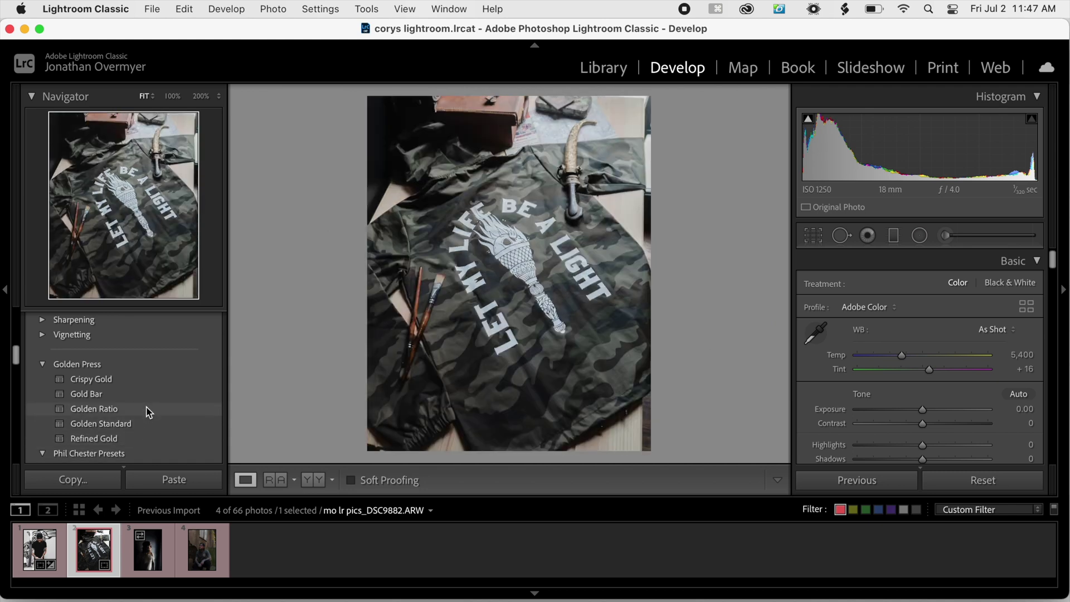
Step: Apply the Golden Ratio preset to the camouflage jacket photo and set its Exposure to 0.40
{"action": "left_click", "coordinate": [142, 414]}
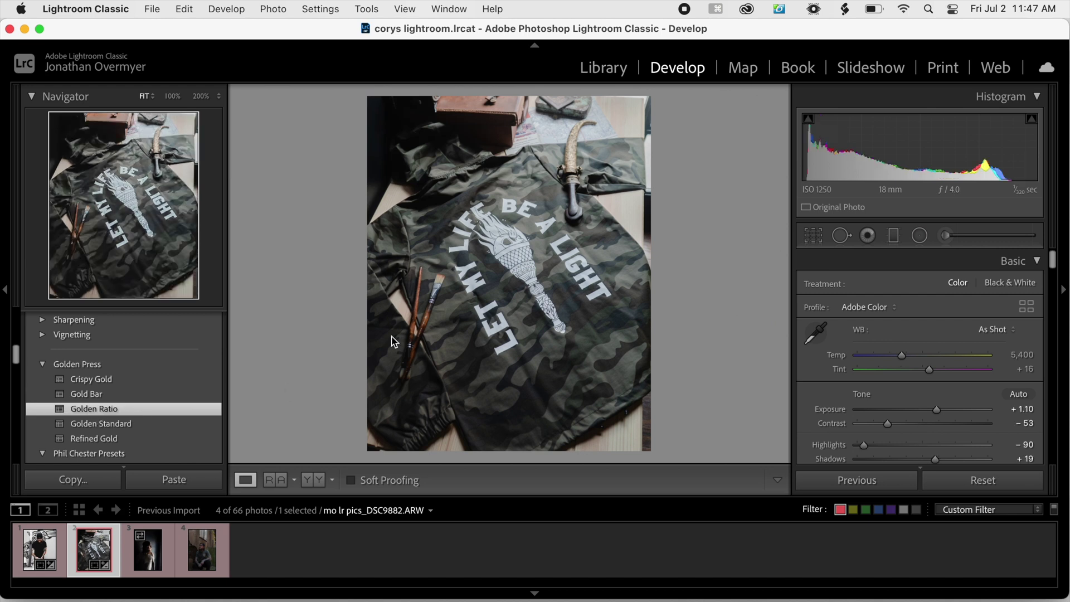
{"action": "scroll", "coordinate": [1014, 357], "scroll_direction": "down", "scroll_amount": 2}
{"action": "left_click", "coordinate": [1022, 356]}
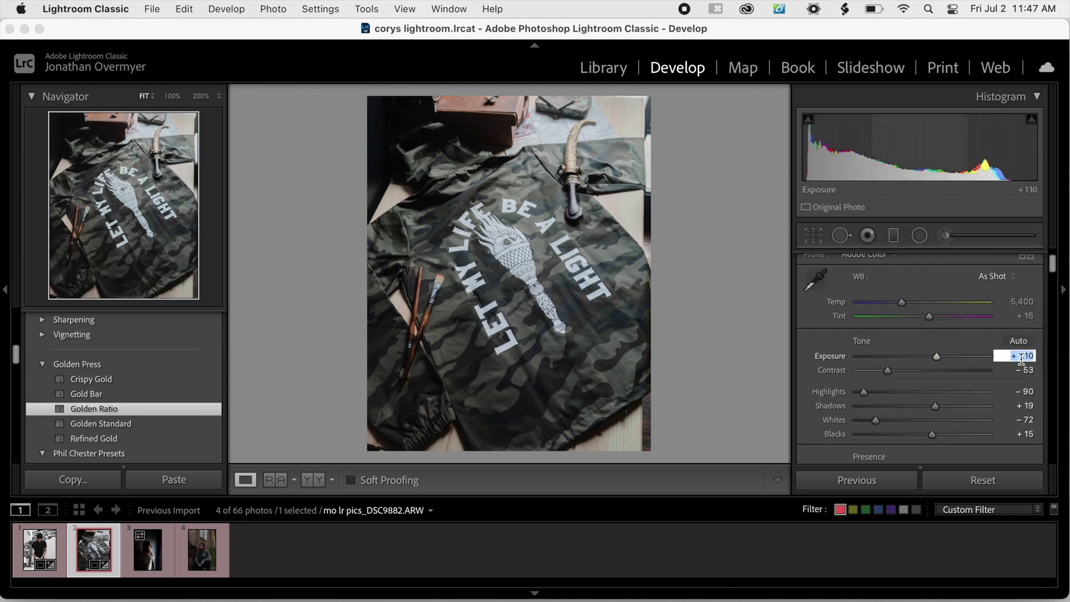
{"action": "type", "text": "0.5"}
{"action": "key", "text": "Return"}
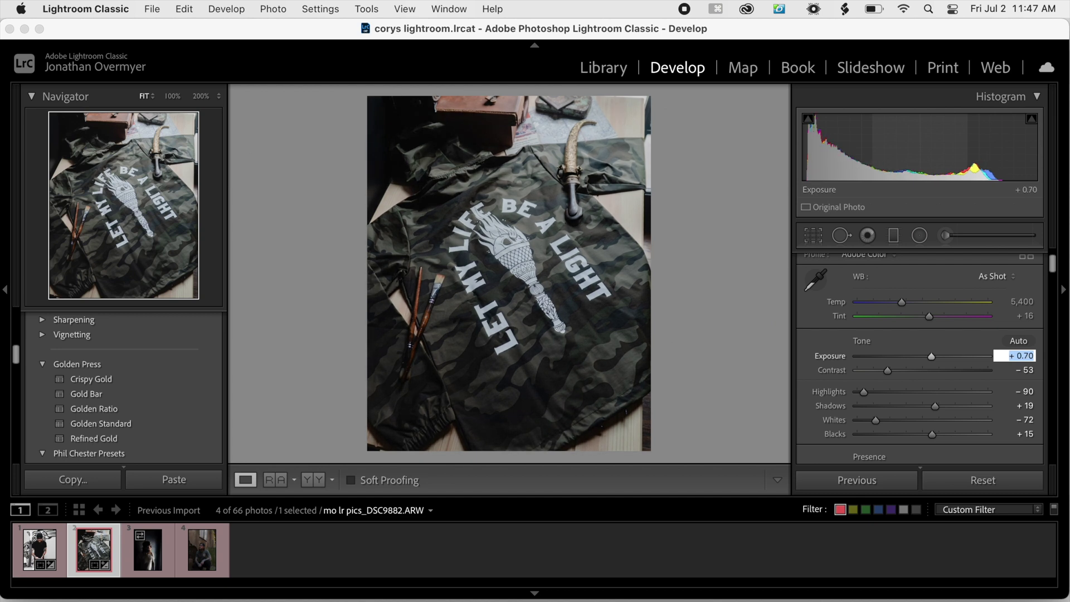
{"action": "type", "text": "0.4"}
{"action": "key", "text": "Return"}
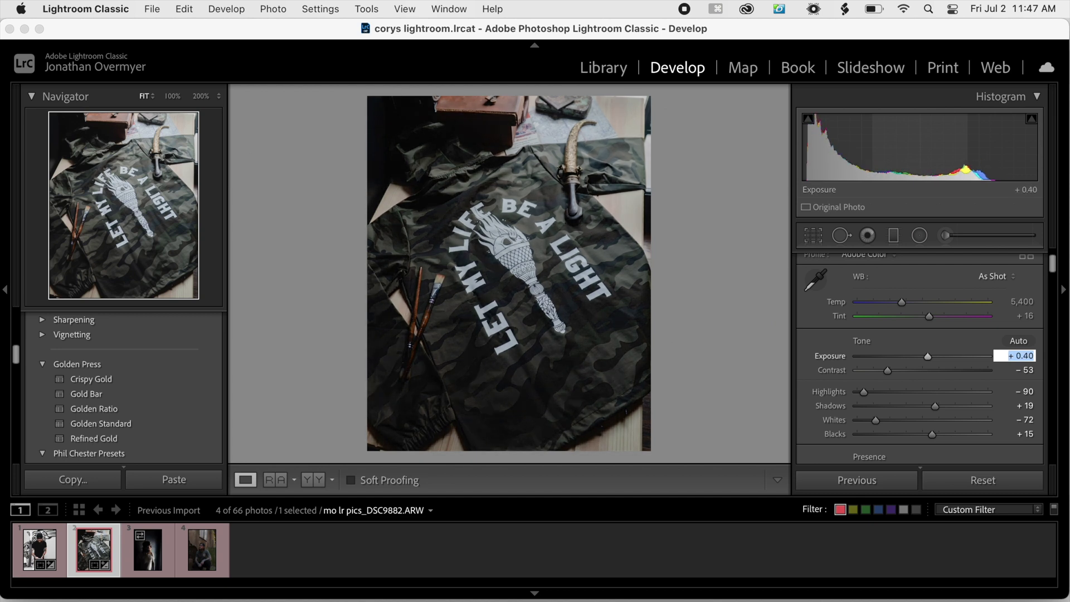
{"action": "left_click", "coordinate": [954, 347]}
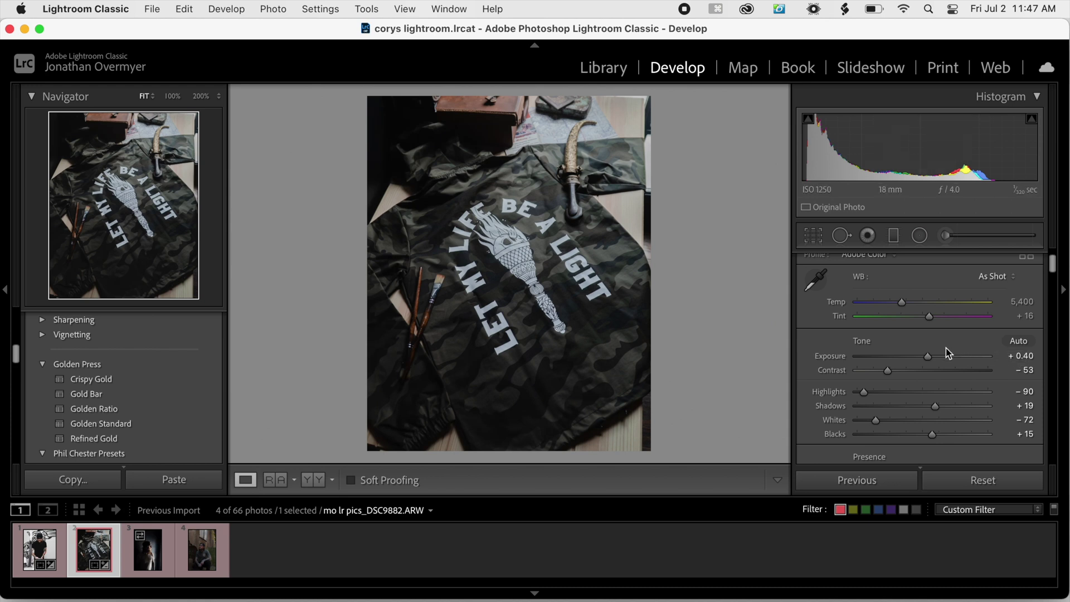
Step: Set the jacket photo's Dehaze to 20 and Shadows to 36
{"action": "scroll", "coordinate": [949, 353], "scroll_direction": "down", "scroll_amount": 2}
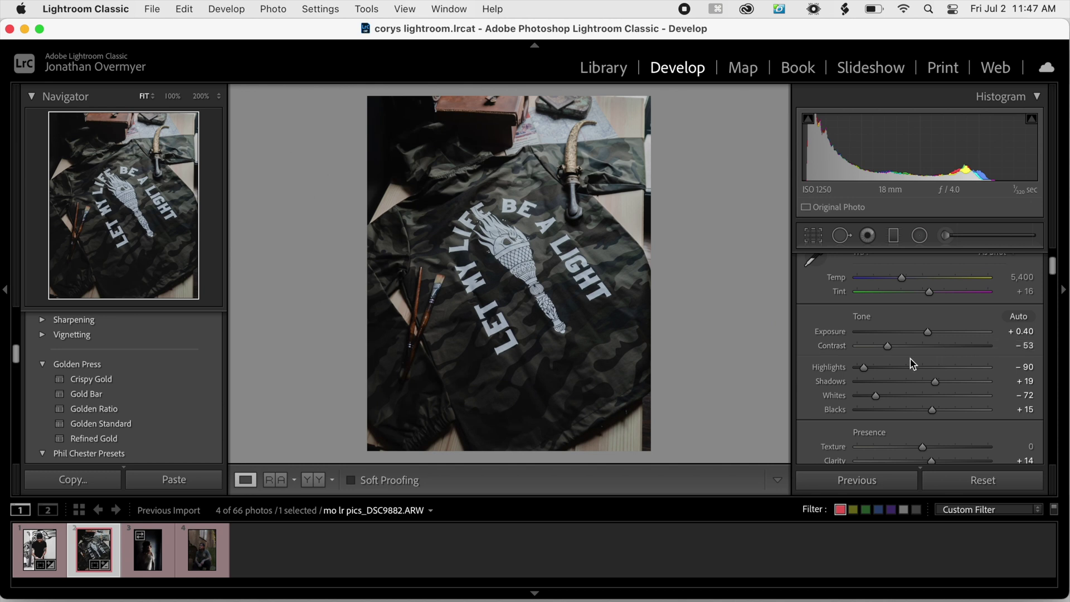
{"action": "scroll", "coordinate": [914, 364], "scroll_direction": "down", "scroll_amount": 2}
{"action": "scroll", "coordinate": [913, 364], "scroll_direction": "down", "scroll_amount": 1}
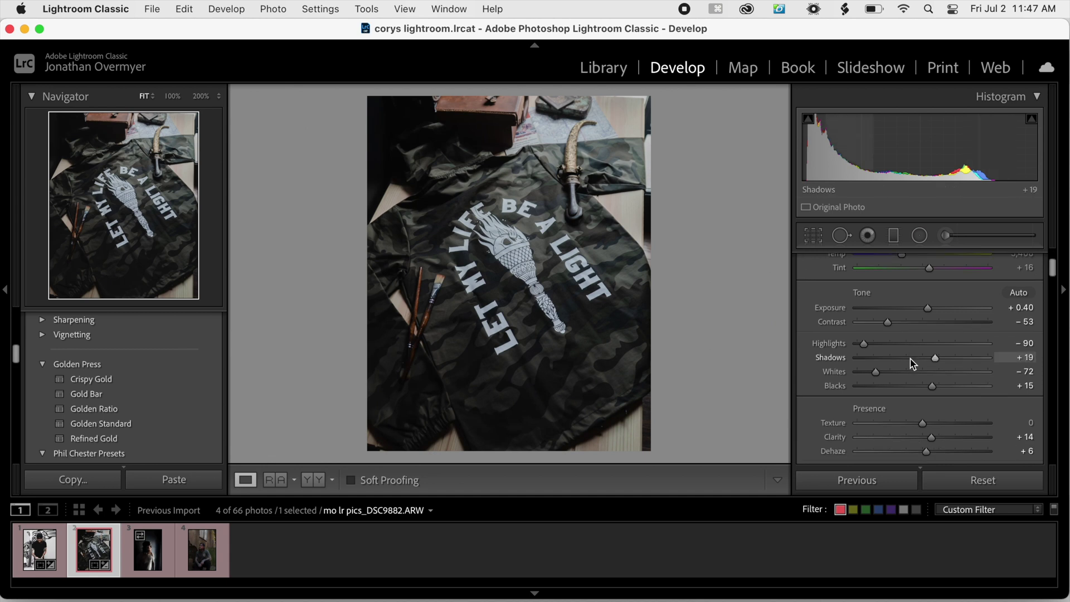
{"action": "scroll", "coordinate": [913, 365], "scroll_direction": "down", "scroll_amount": 5}
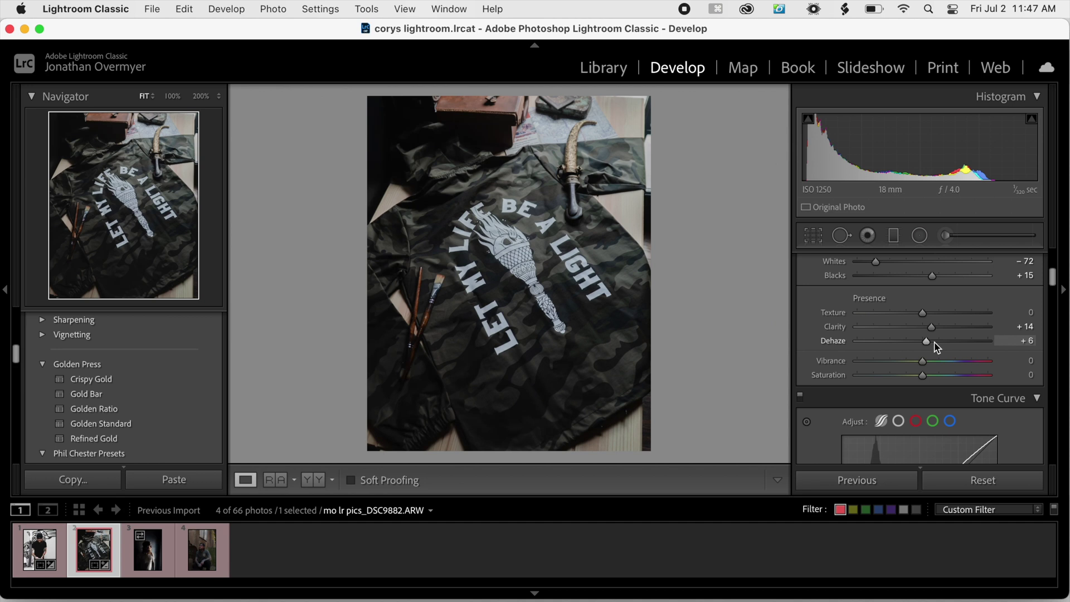
{"action": "left_click", "coordinate": [936, 342]}
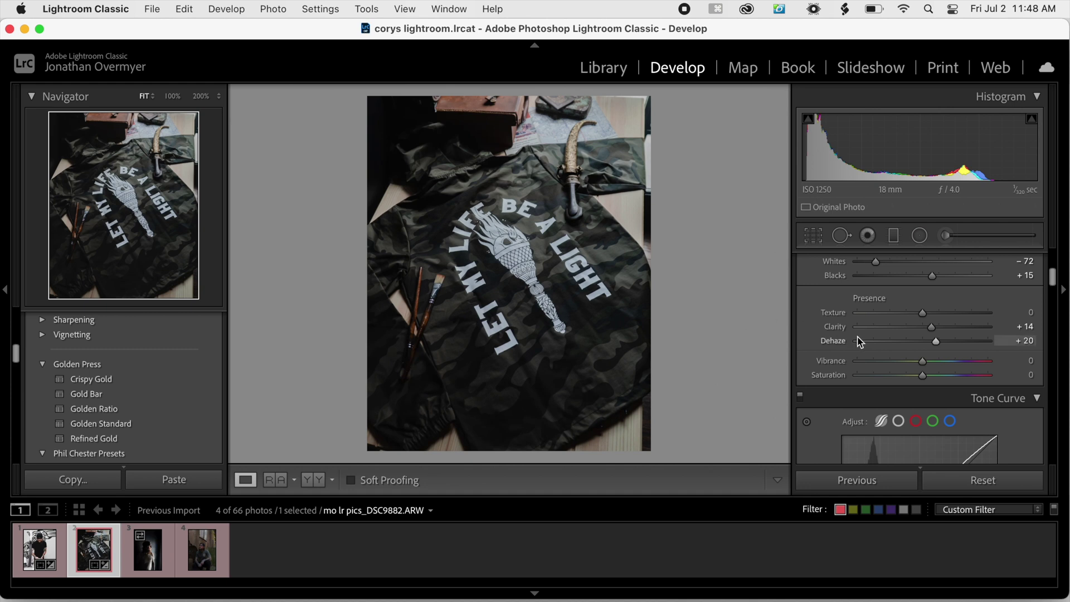
{"action": "scroll", "coordinate": [860, 342], "scroll_direction": "up", "scroll_amount": 3}
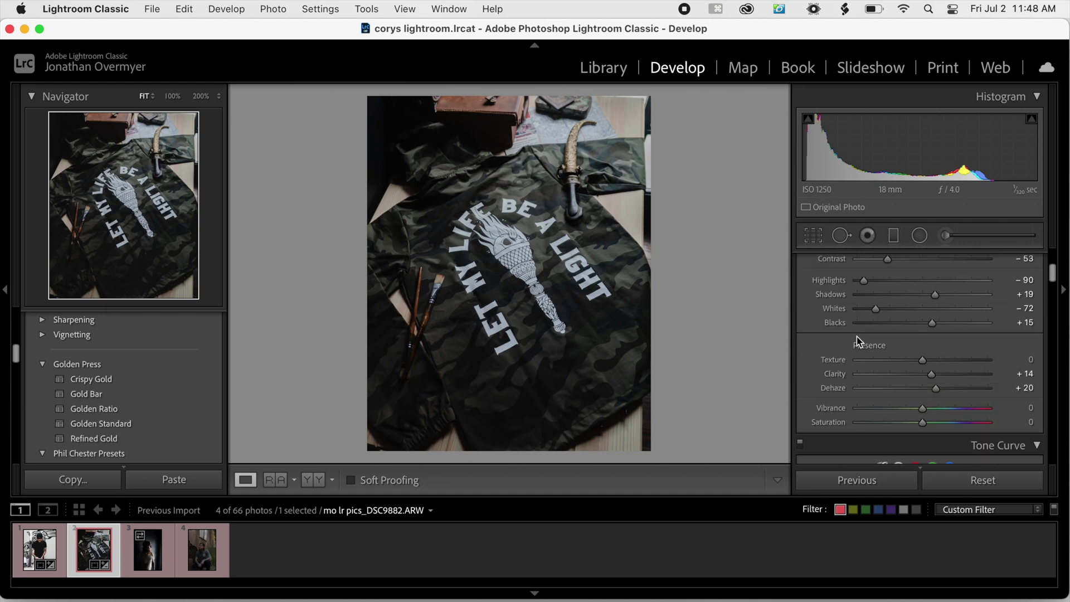
{"action": "left_click", "coordinate": [943, 311]}
{"action": "left_click_drag", "start_coordinate": [946, 312], "coordinate": [949, 315]}
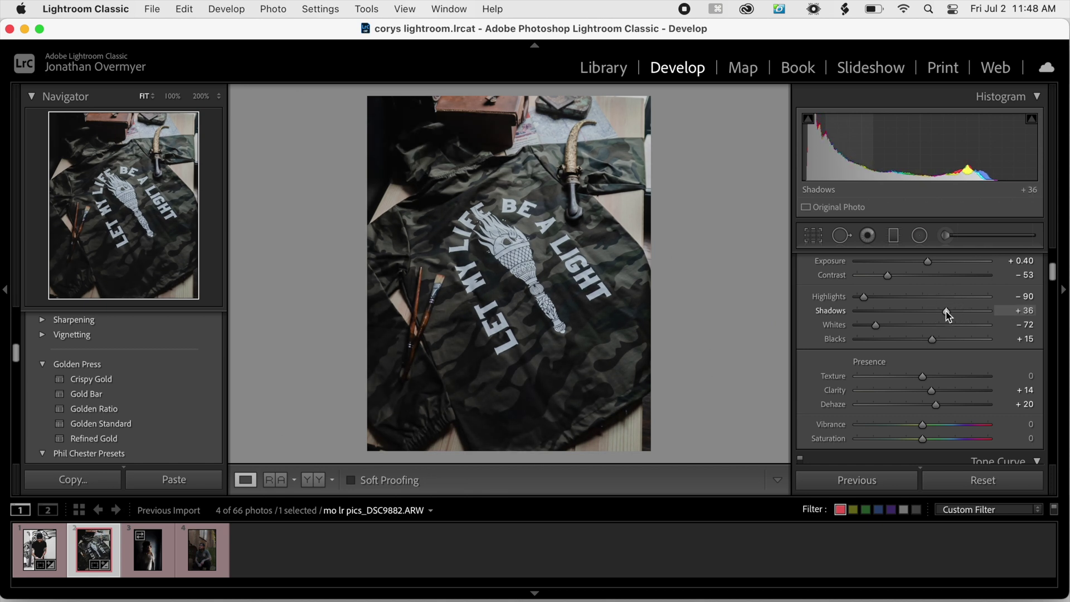
Step: Paint an adjustment brush mask over the whole camouflage jacket and check its coverage with the mask overlay
{"action": "left_click", "coordinate": [945, 236]}
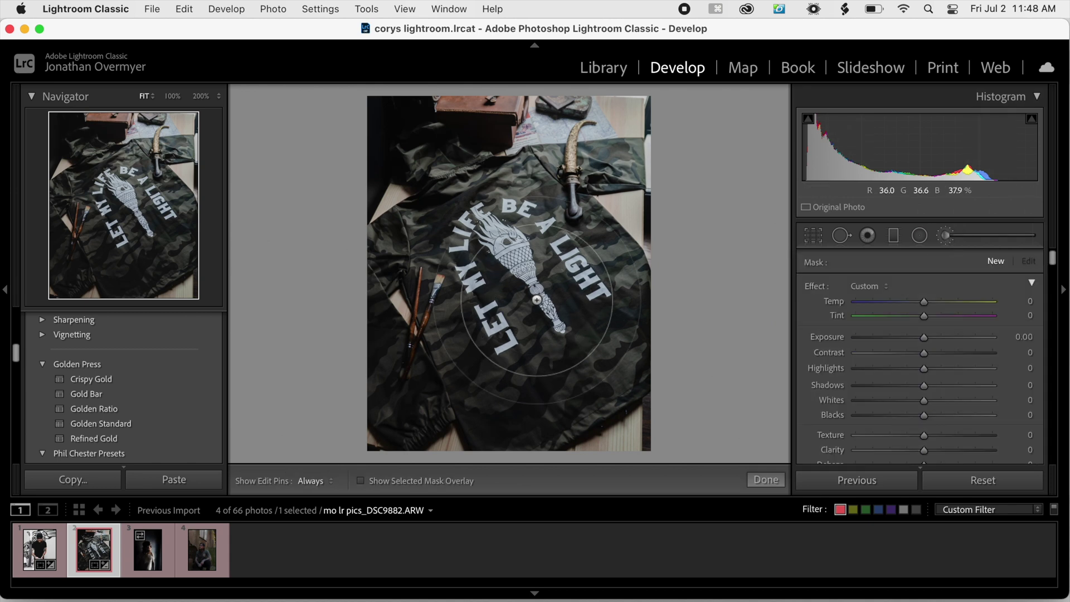
{"action": "key", "text": "h"}
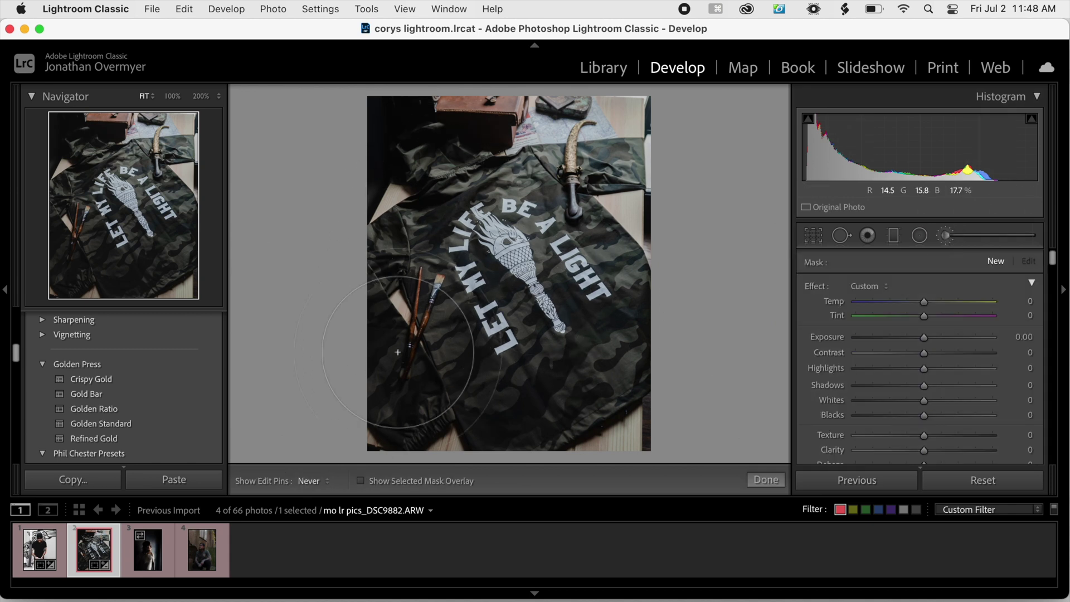
{"action": "left_click", "coordinate": [561, 318]}
{"action": "key", "text": "o"}
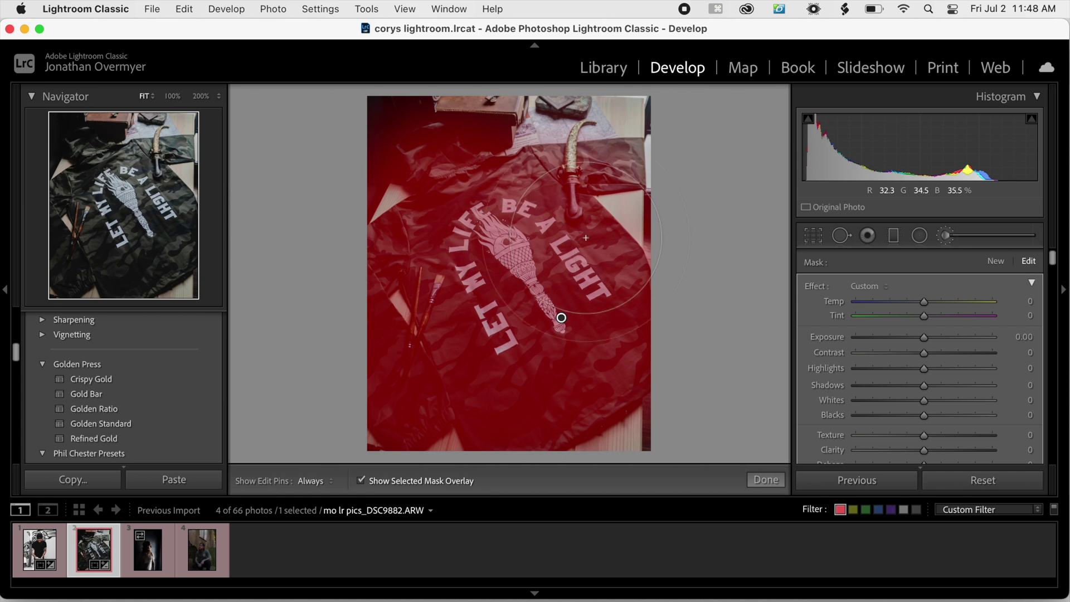
{"action": "key", "text": "o"}
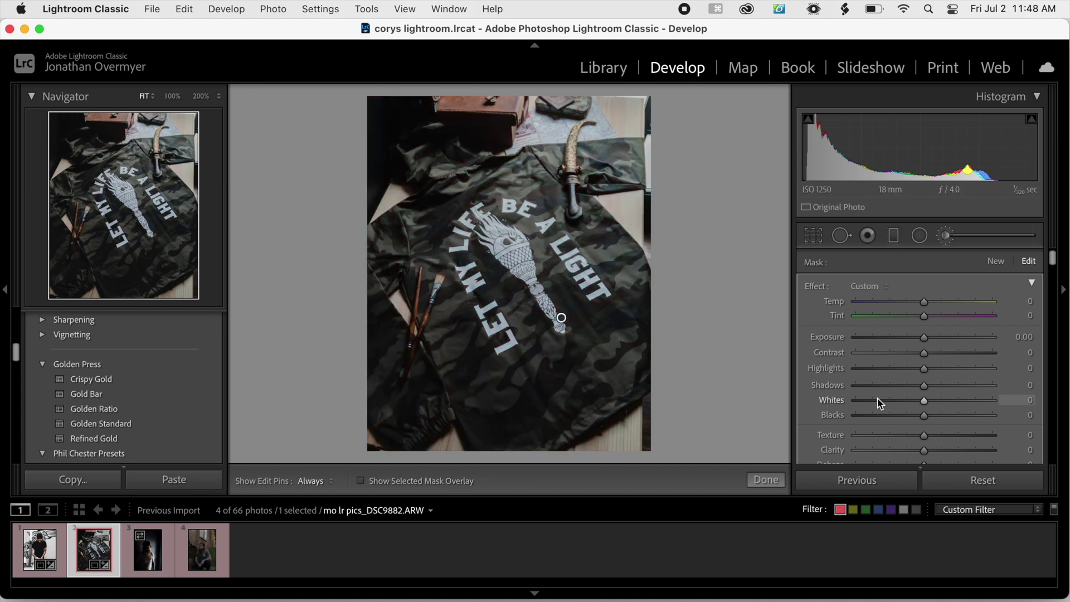
Step: Raise the jacket mask's Saturation to about 19, set its Tint to -8, and finish the brush adjustment
{"action": "scroll", "coordinate": [879, 401], "scroll_direction": "down", "scroll_amount": 5}
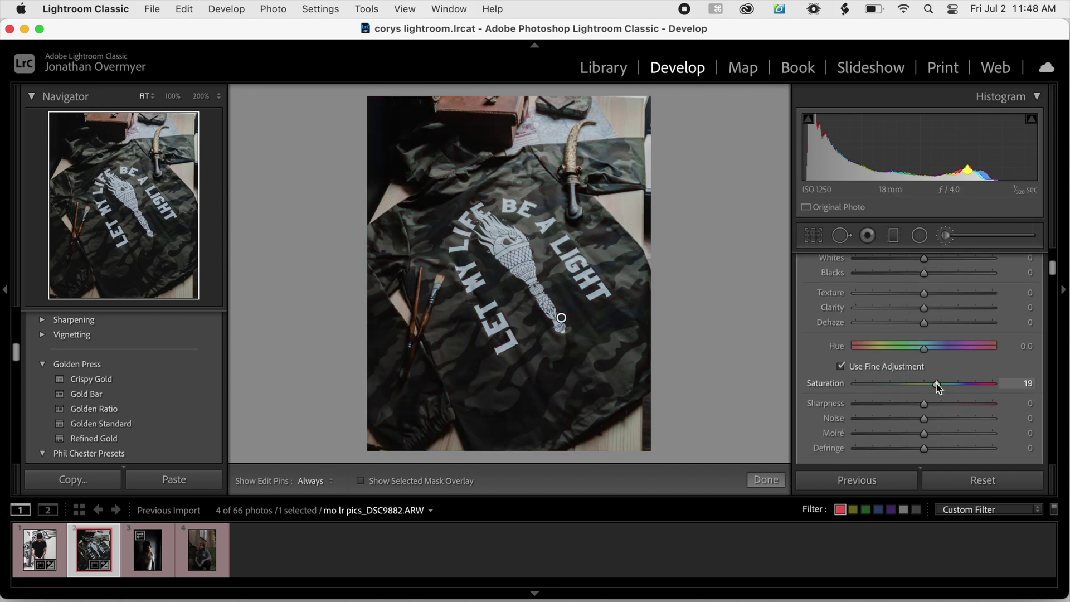
{"action": "left_click_drag", "start_coordinate": [940, 388], "coordinate": [940, 392]}
{"action": "scroll", "coordinate": [940, 390], "scroll_direction": "up", "scroll_amount": 5}
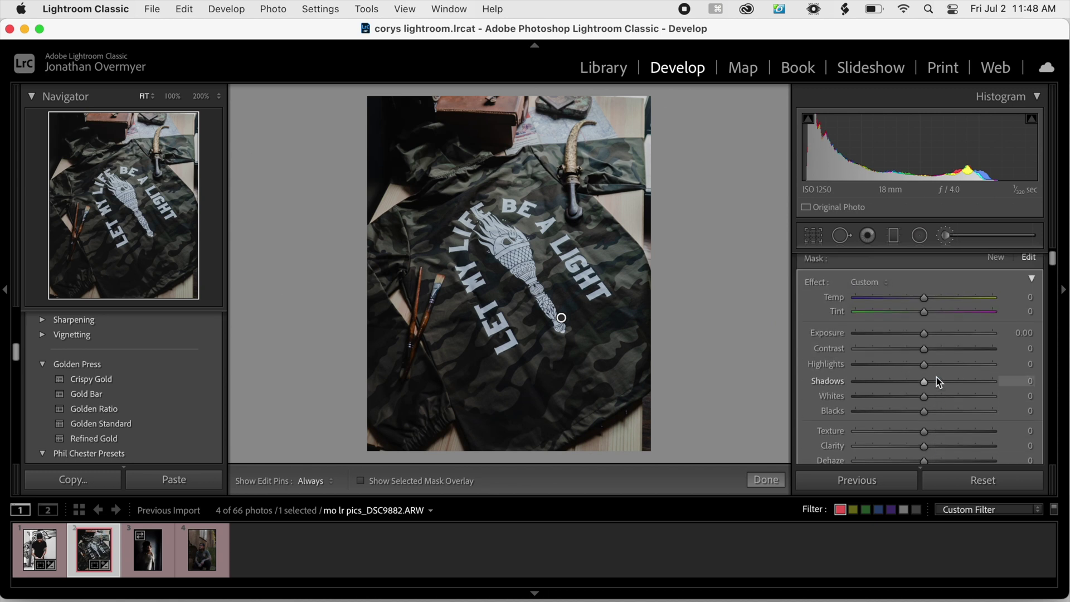
{"action": "left_click_drag", "start_coordinate": [926, 317], "coordinate": [920, 319]}
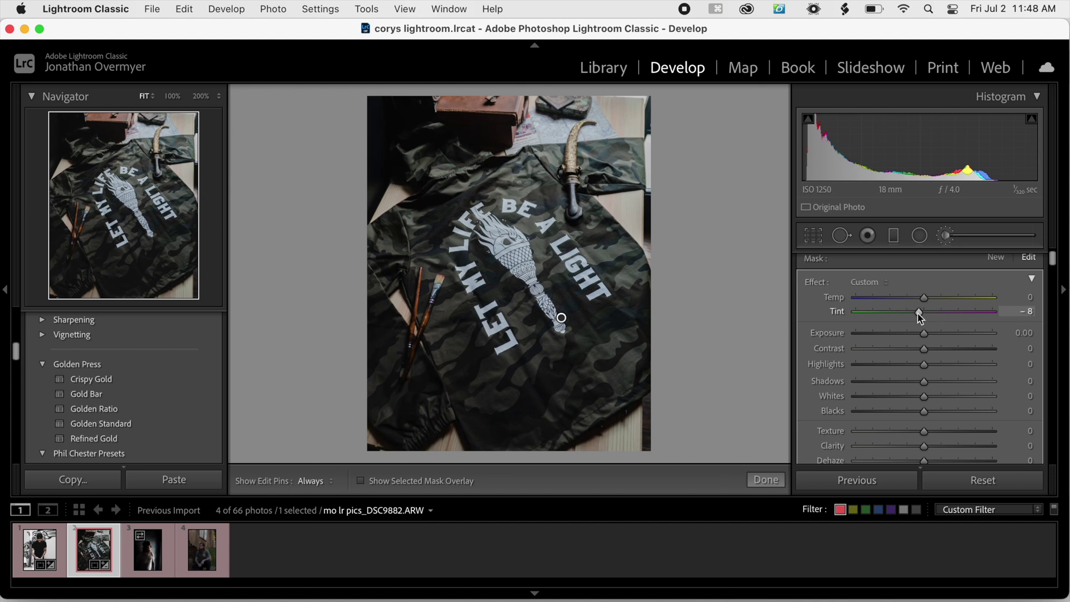
{"action": "left_click", "coordinate": [778, 484]}
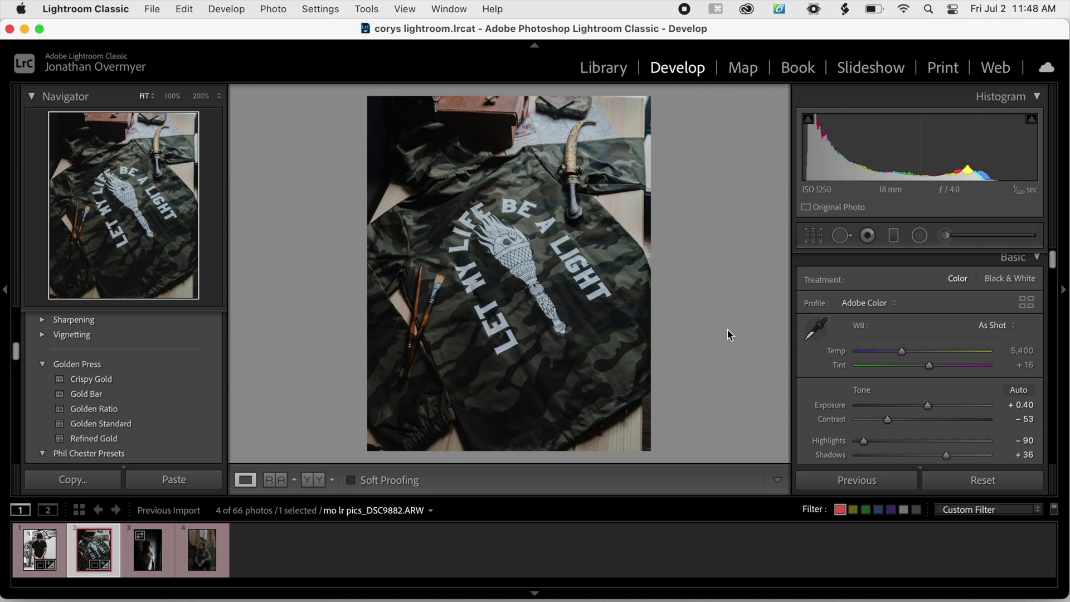
Step: Compare the jacket photo before and after the preset and jacket mask edits
{"action": "key", "text": "backslash"}
{"action": "key", "text": "backslash"}
{"action": "key", "text": "backslash"}
{"action": "key", "text": "backslash"}
{"action": "key", "text": "backslash"}
{"action": "key", "text": "backslash"}
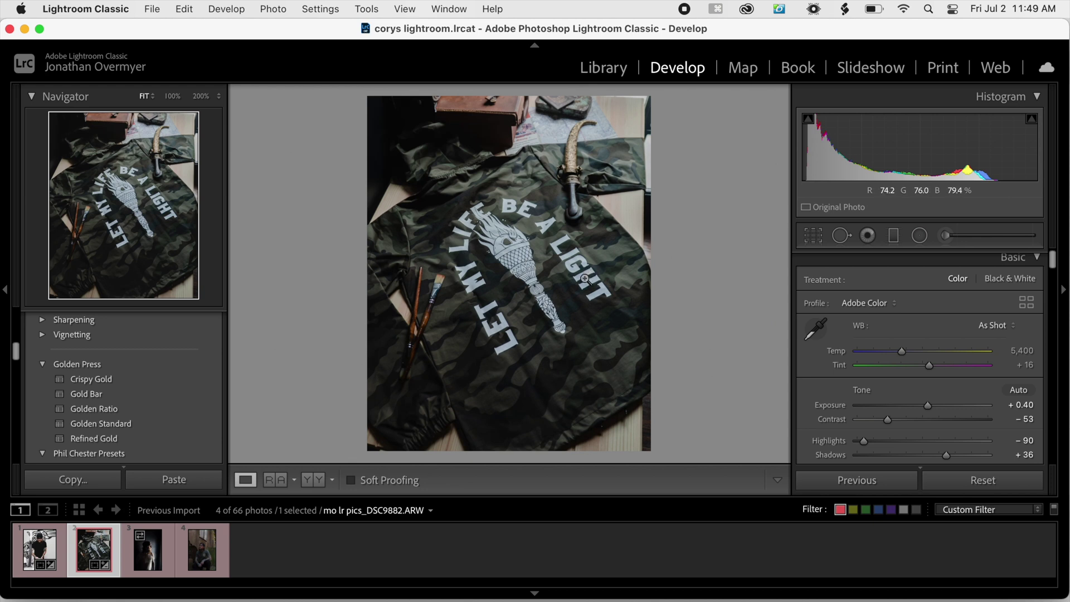
Step: Paint a new adjustment brush mask over the torch and lettering print on the jacket, checking it with the overlay
{"action": "left_click", "coordinate": [955, 237]}
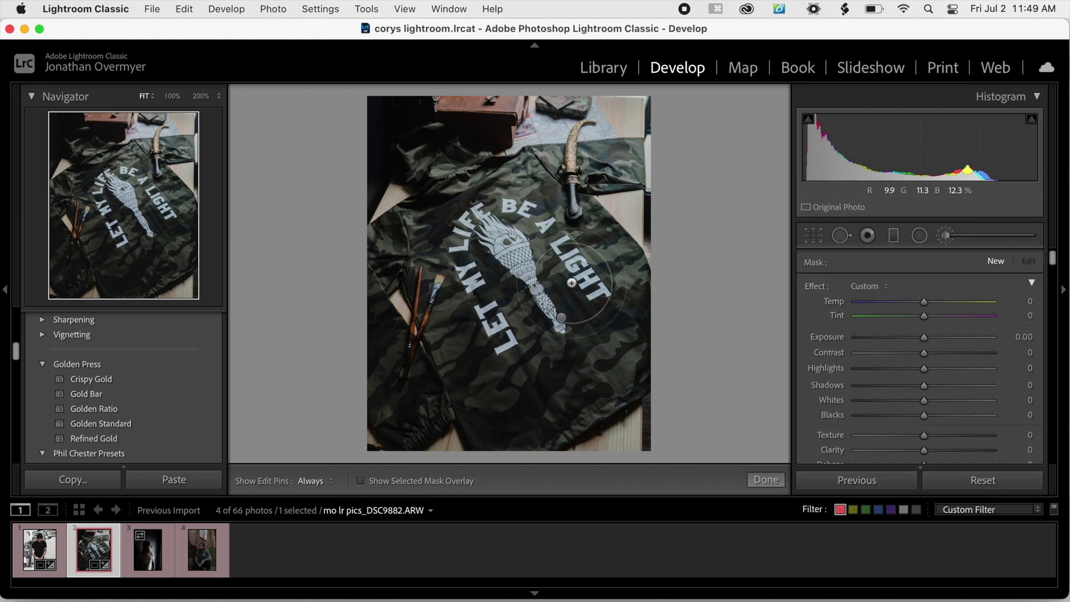
{"action": "key", "text": "h"}
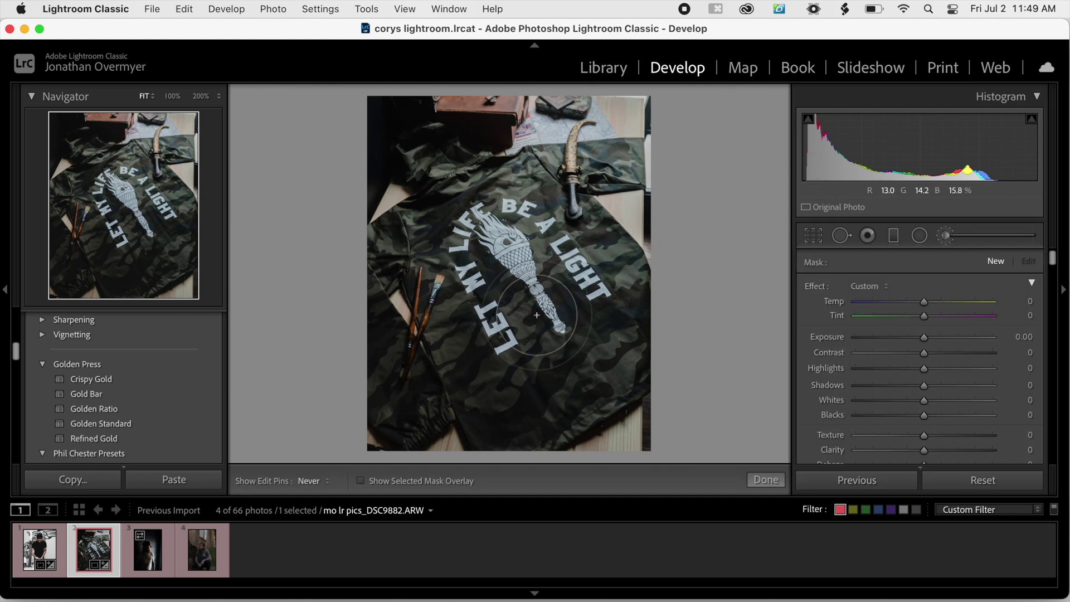
{"action": "left_click_drag", "start_coordinate": [561, 318], "coordinate": [584, 287]}
{"action": "key", "text": "o"}
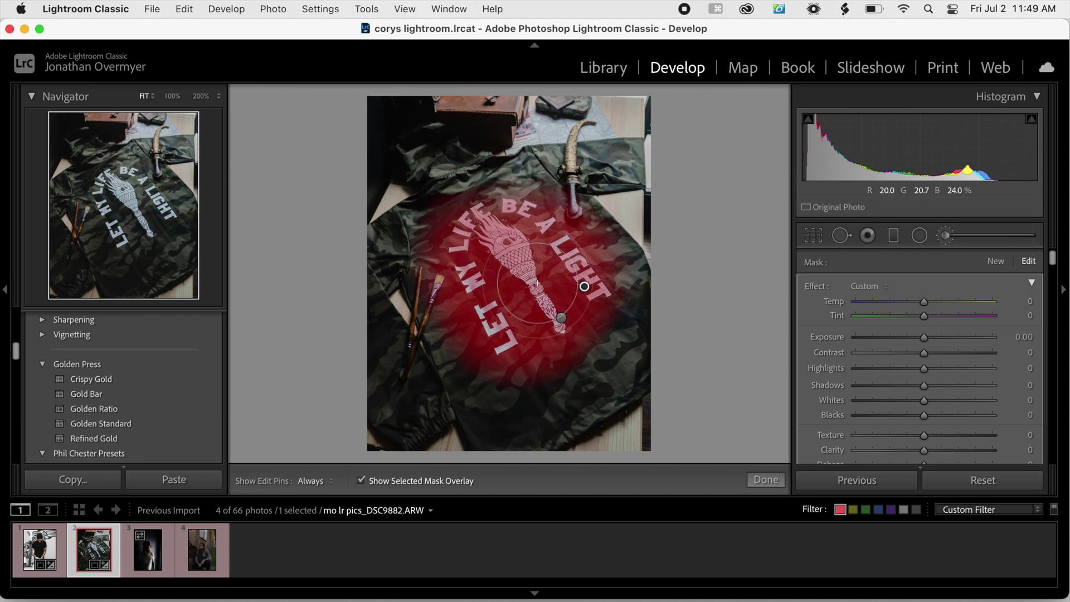
{"action": "key", "text": "o"}
Step: Set the print mask's Whites to 21 and reset its Highlights to the default
{"action": "scroll", "coordinate": [902, 400], "scroll_direction": "down", "scroll_amount": 2}
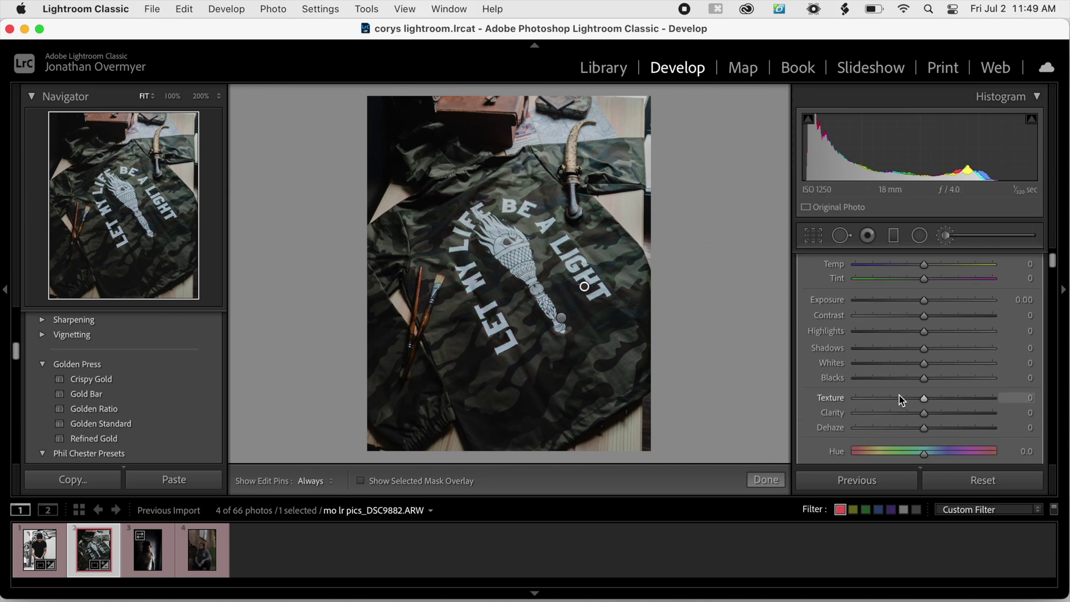
{"action": "left_click", "coordinate": [940, 363]}
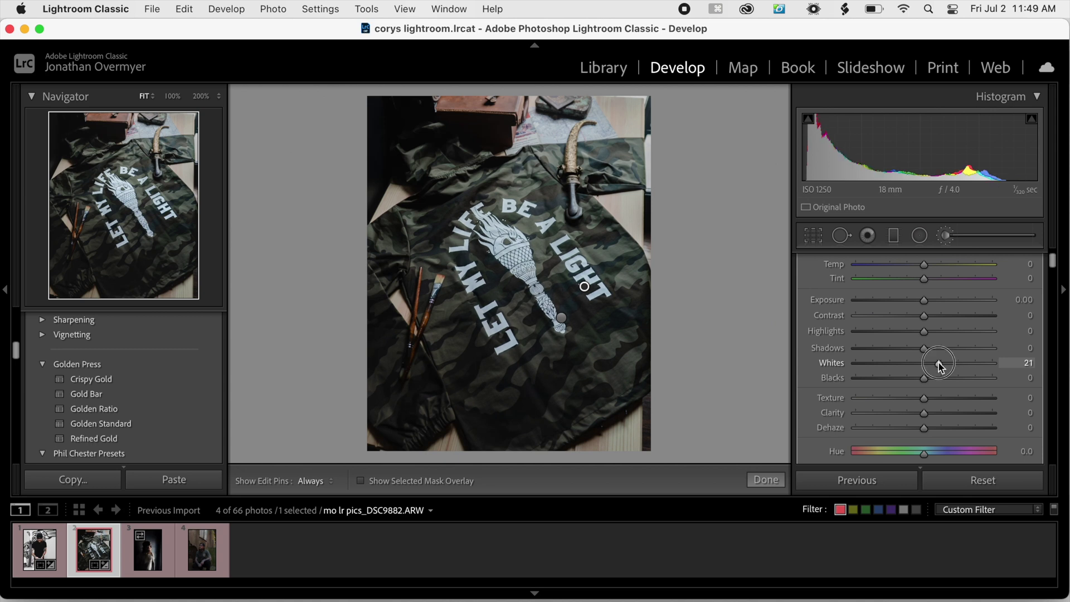
{"action": "left_click", "coordinate": [926, 333]}
{"action": "double_click", "coordinate": [839, 334]}
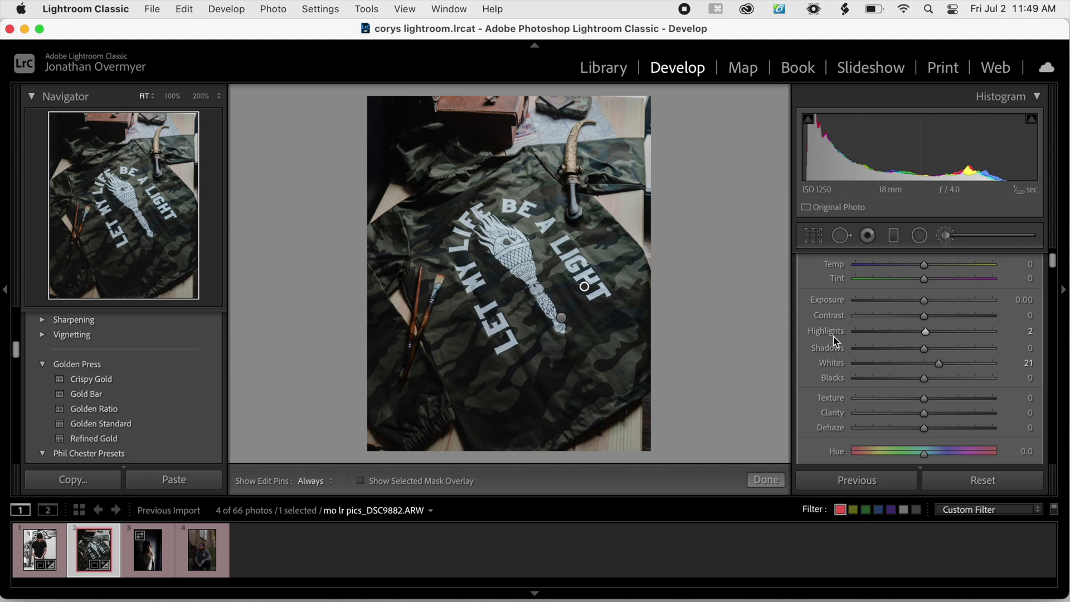
{"action": "scroll", "coordinate": [894, 395], "scroll_direction": "down", "scroll_amount": 3}
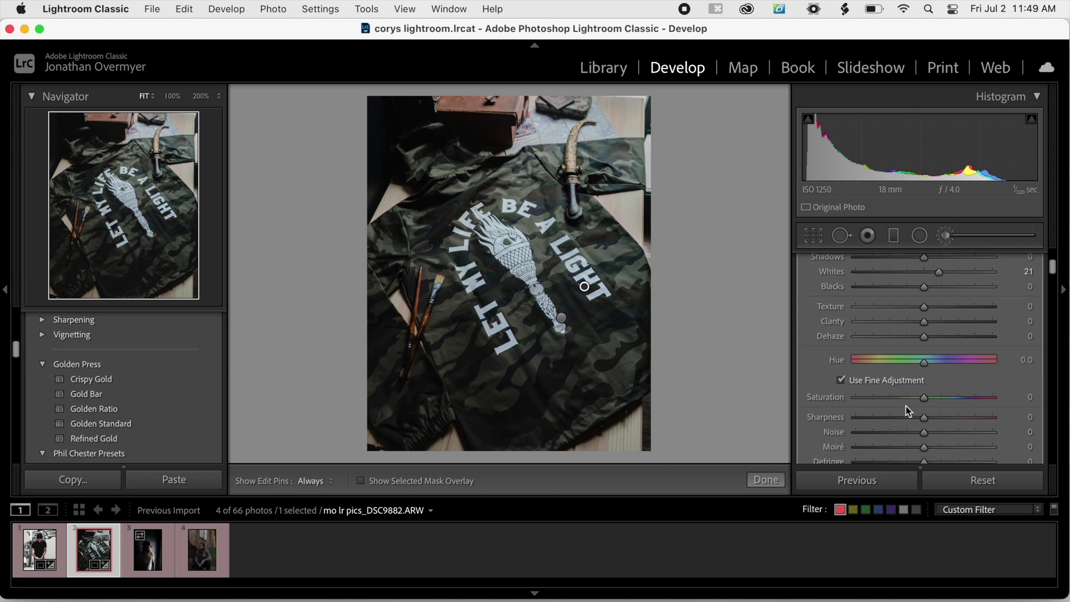
Step: Set the print mask's Saturation to -20 and finish the brush adjustment
{"action": "left_click", "coordinate": [918, 400]}
{"action": "left_click_drag", "start_coordinate": [917, 400], "coordinate": [911, 401]}
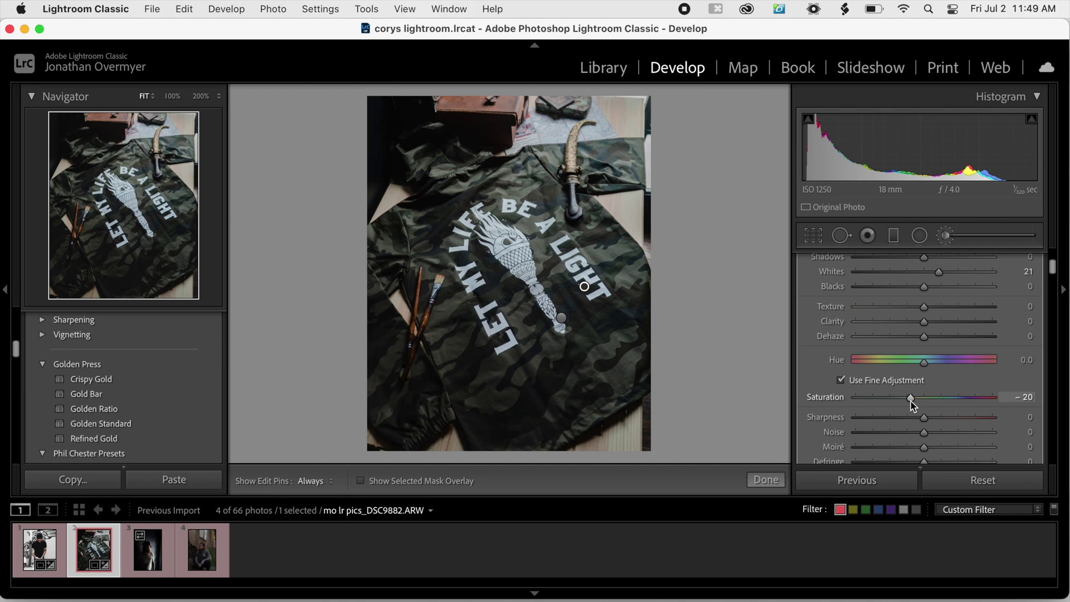
{"action": "left_click", "coordinate": [767, 480]}
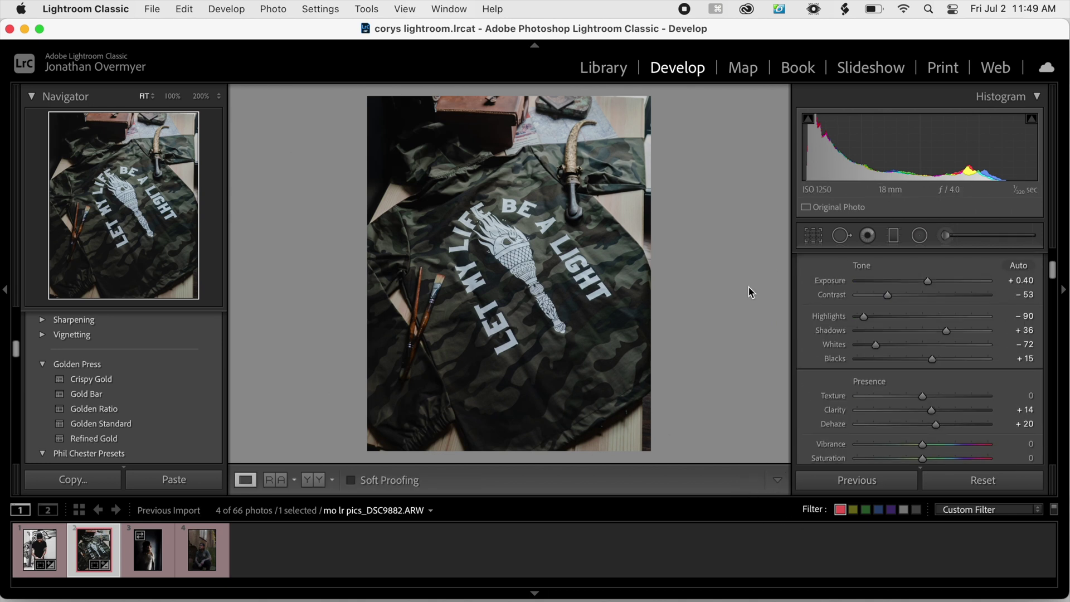
Step: Compare the finished jacket photo with its before version and export it
{"action": "key", "text": "backslash"}
{"action": "key", "text": "backslash"}
{"action": "key", "text": "backslash"}
{"action": "key", "text": "backslash"}
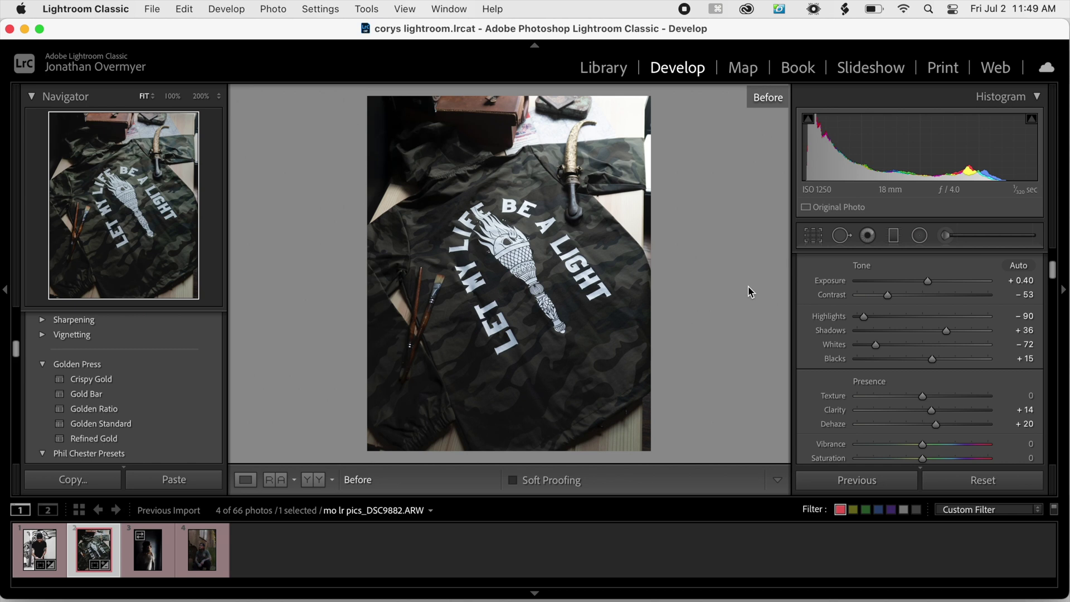
{"action": "key", "text": "backslash"}
{"action": "key", "text": "backslash"}
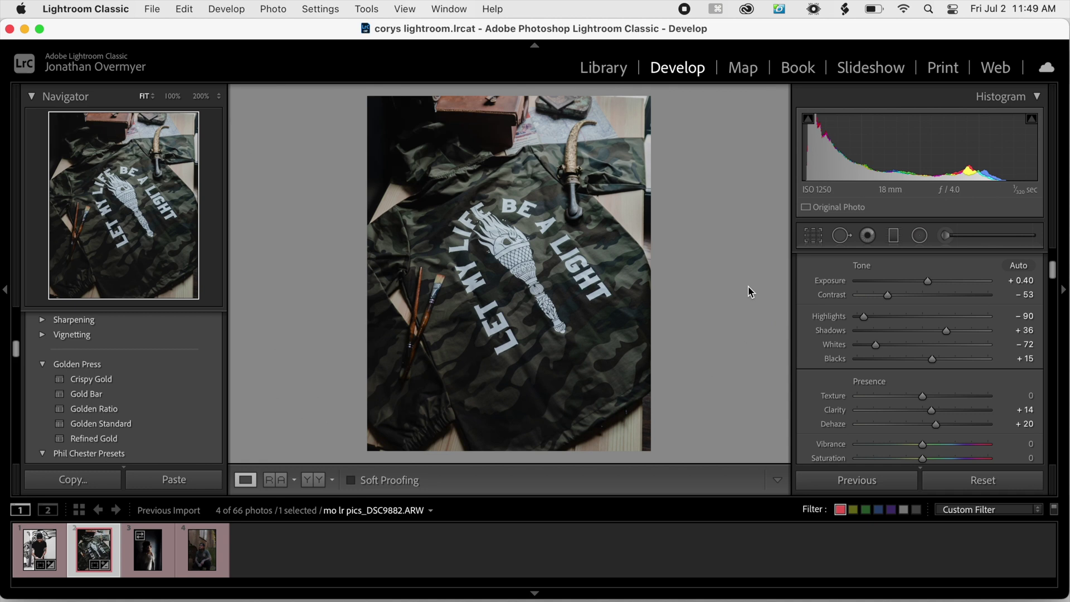
{"action": "key", "text": "super+shift+e"}
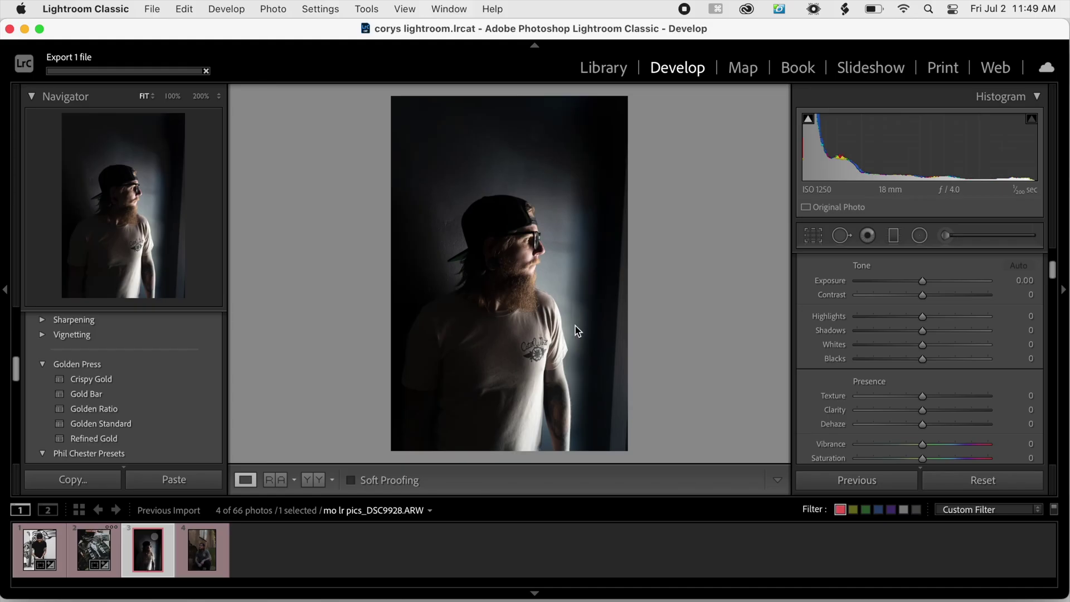
Step: Set the dark portrait's crop to the 4 x 5 / 8 x 10 aspect and straighten it automatically
{"action": "left_click", "coordinate": [816, 238]}
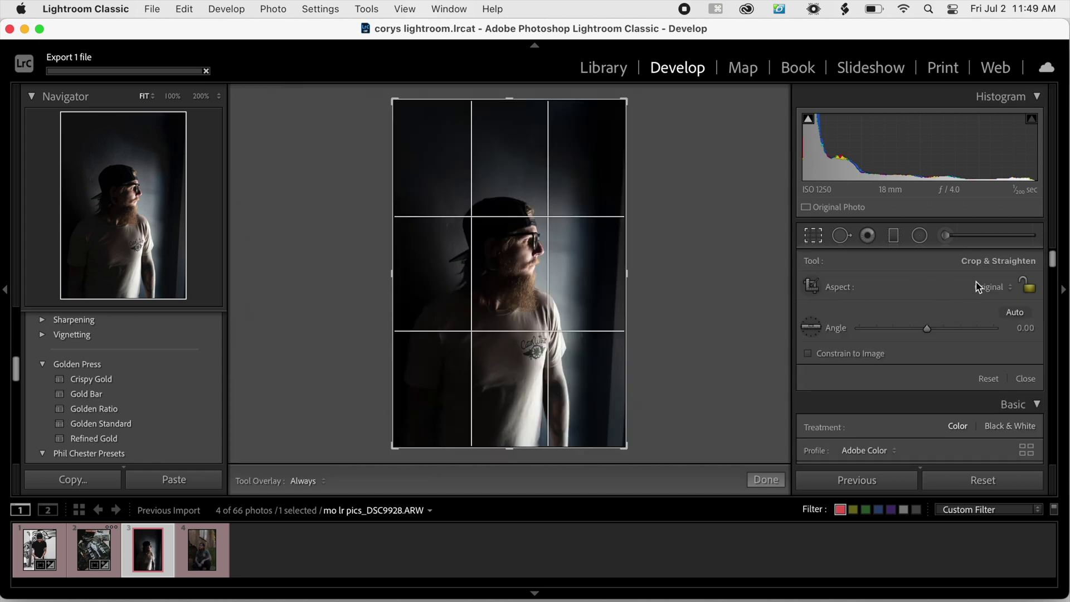
{"action": "left_click", "coordinate": [998, 286]}
{"action": "left_click", "coordinate": [987, 345]}
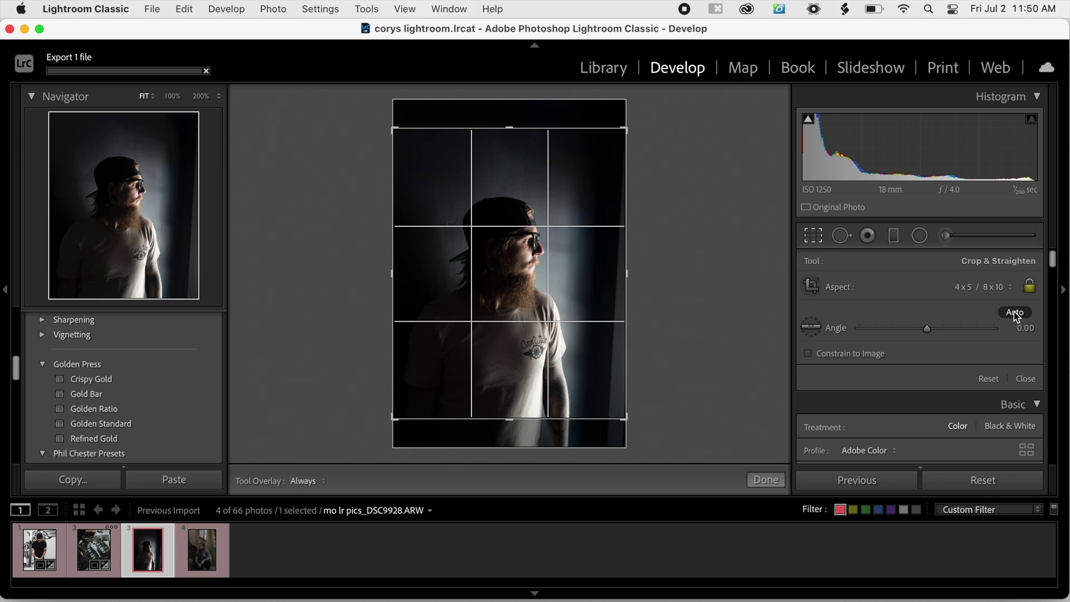
{"action": "left_click", "coordinate": [1015, 313]}
Step: Tighten the crop frame slightly around the man, reposition the photo within it, and apply the crop
{"action": "left_click_drag", "start_coordinate": [527, 294], "coordinate": [525, 274]}
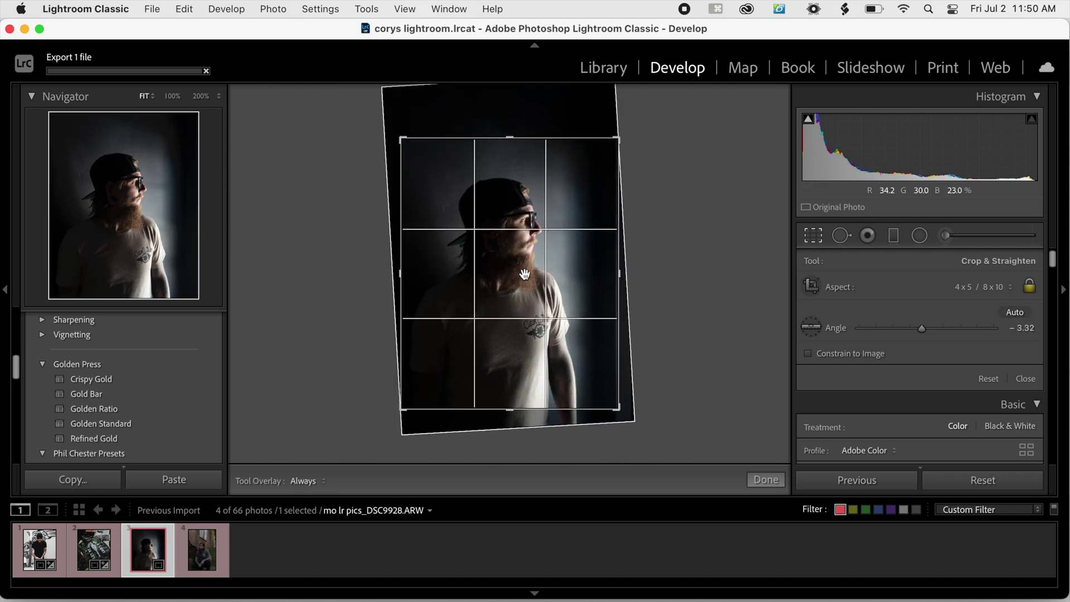
{"action": "mouse_move", "coordinate": [620, 140]}
{"action": "left_mouse_down"}
{"action": "mouse_move", "coordinate": [607, 153]}
{"action": "mouse_move", "coordinate": [613, 145]}
{"action": "left_mouse_up"}
{"action": "left_click_drag", "start_coordinate": [533, 216], "coordinate": [536, 209]}
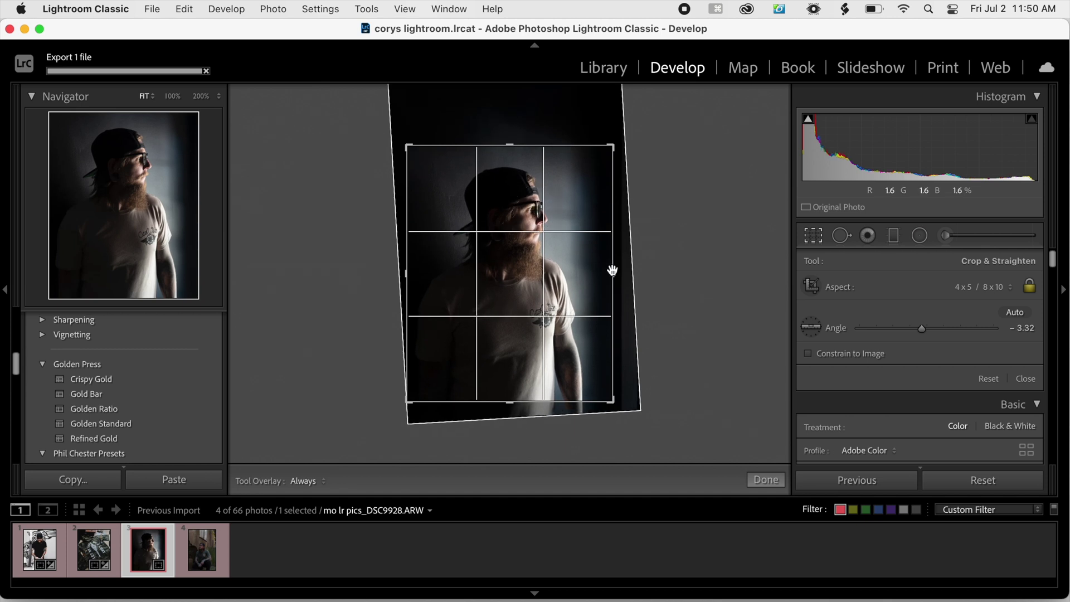
{"action": "left_click", "coordinate": [779, 484]}
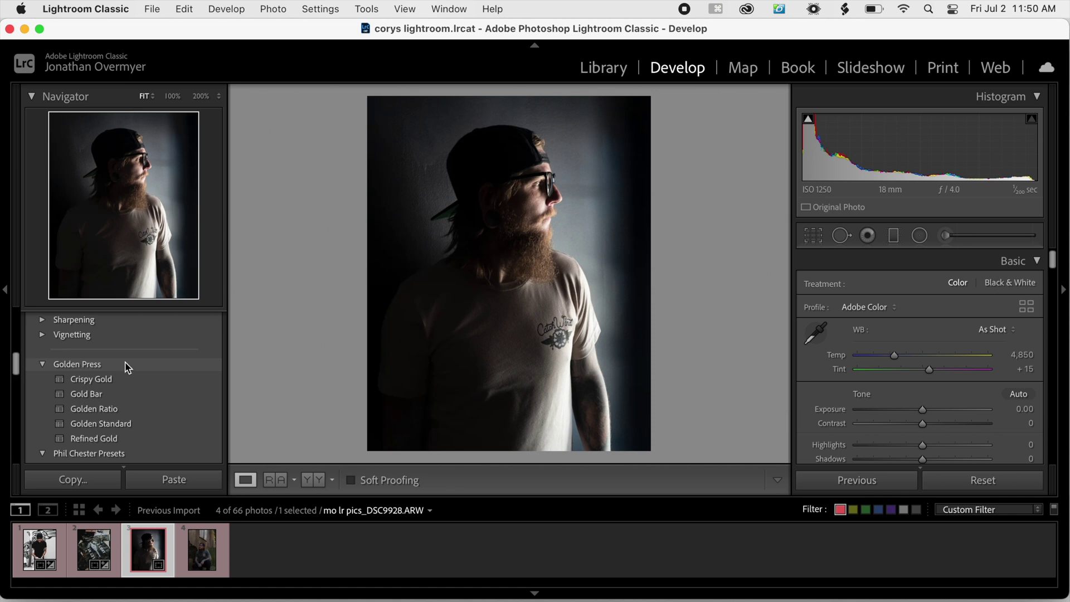
Step: Apply the Gold Bar preset to the cropped portrait and set its Shadows to +72
{"action": "left_click", "coordinate": [130, 394]}
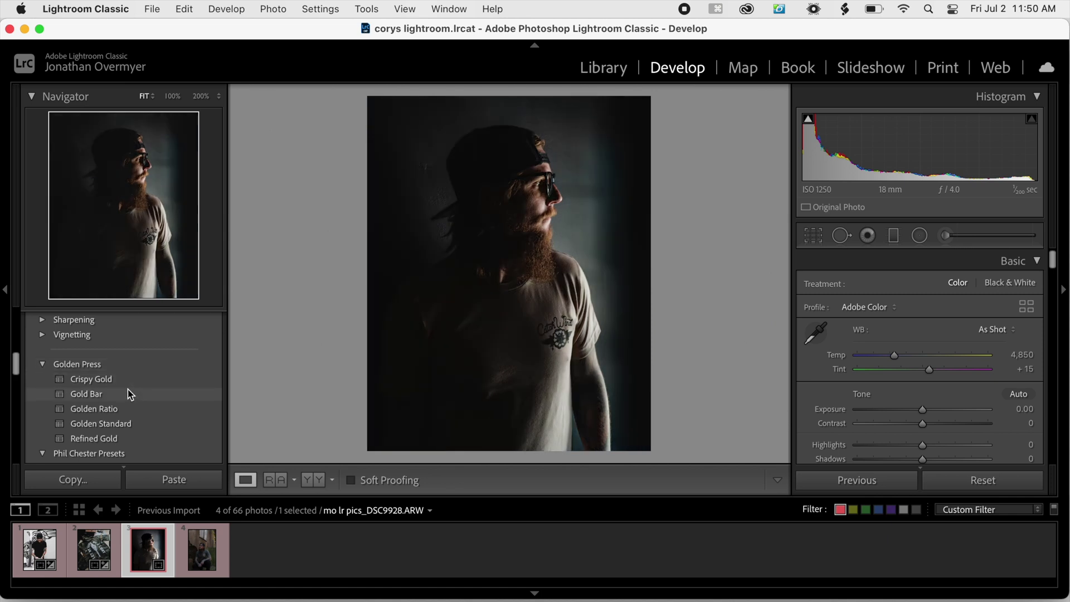
{"action": "left_click", "coordinate": [130, 394]}
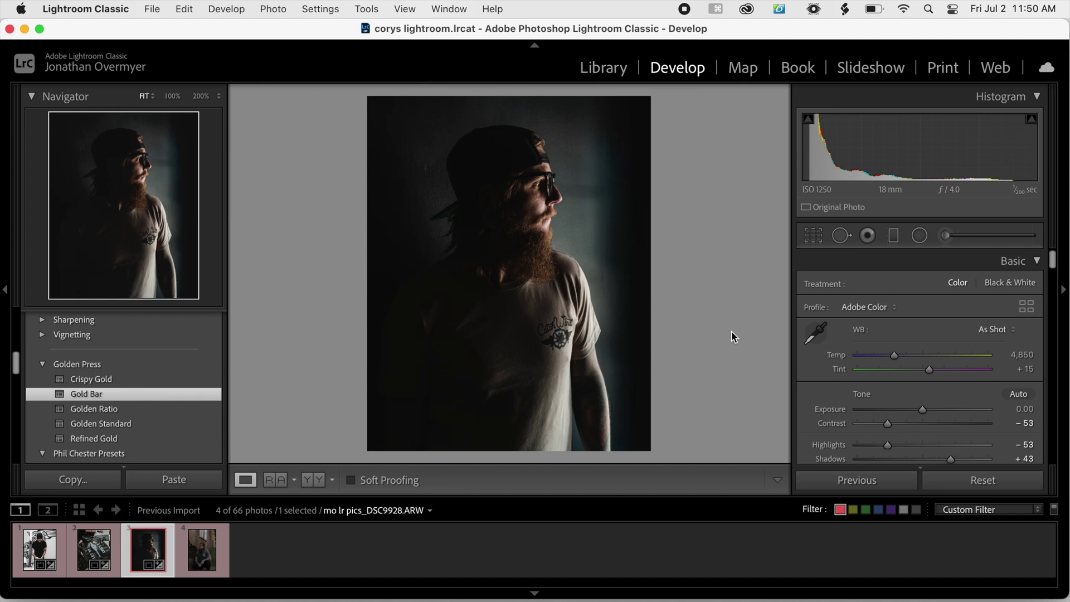
{"action": "scroll", "coordinate": [831, 383], "scroll_direction": "down", "scroll_amount": 2}
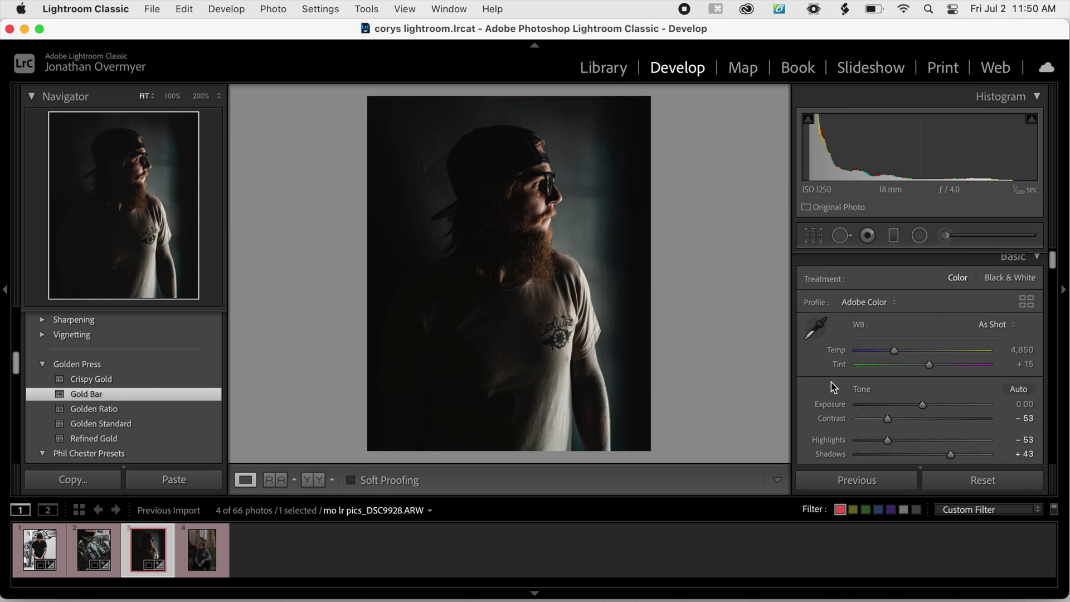
{"action": "scroll", "coordinate": [833, 387], "scroll_direction": "down", "scroll_amount": 1}
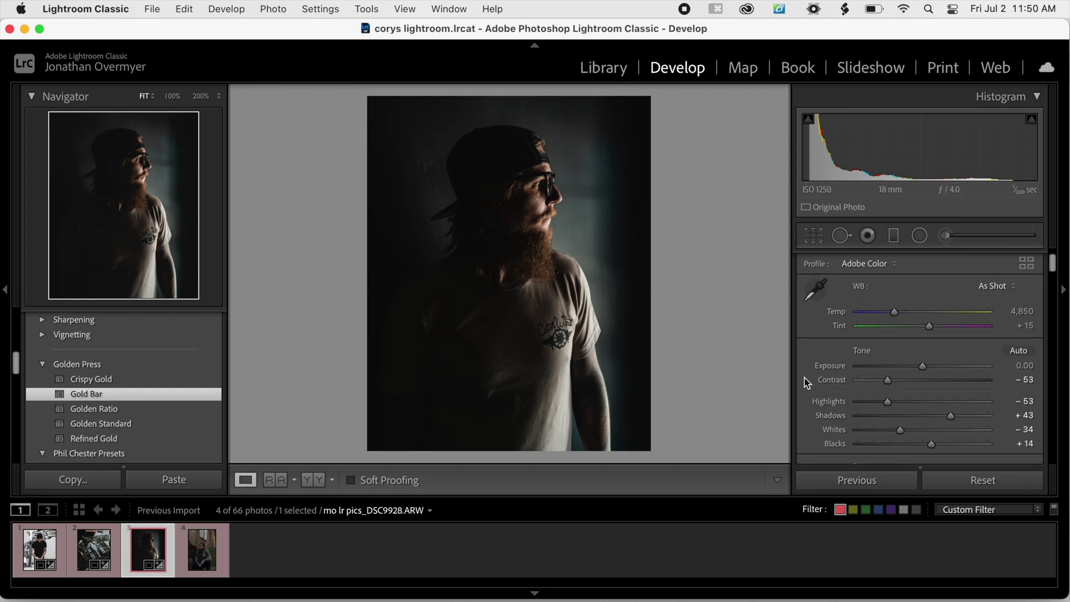
{"action": "scroll", "coordinate": [807, 383], "scroll_direction": "down", "scroll_amount": 3}
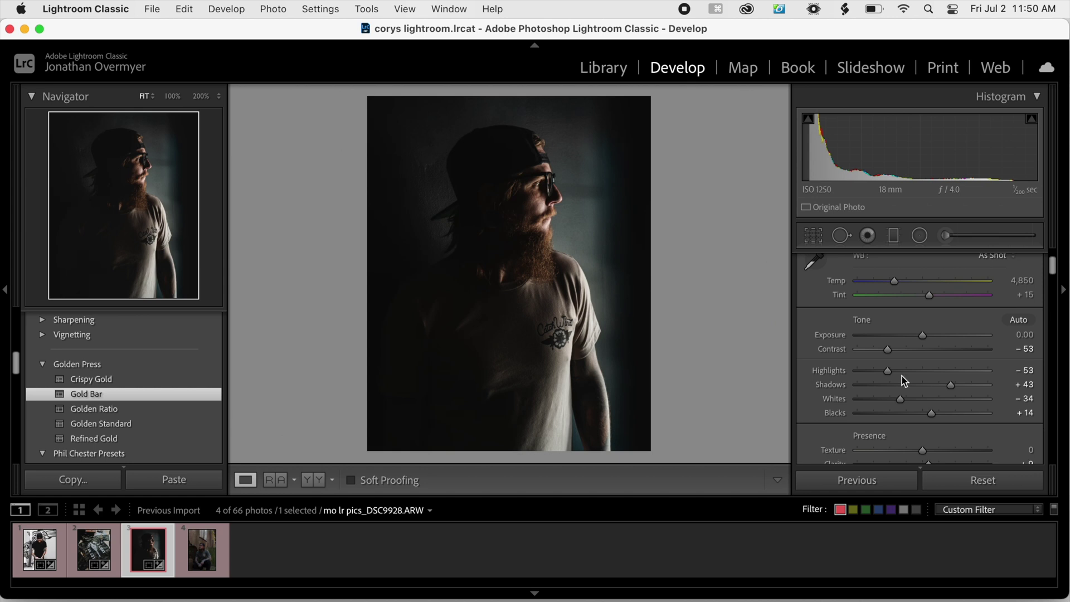
{"action": "left_click", "coordinate": [970, 385]}
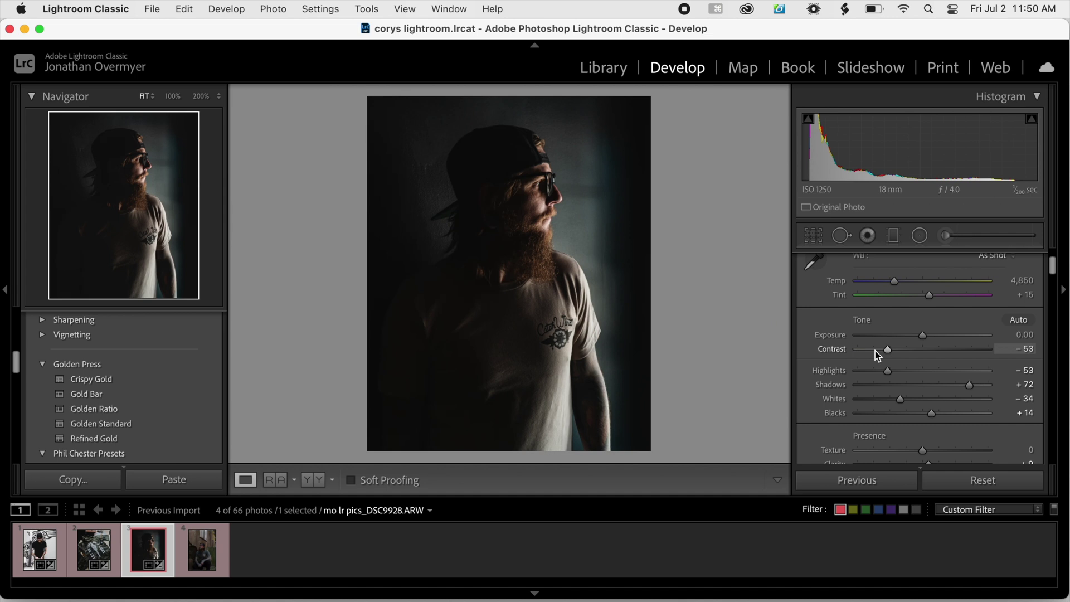
Step: Set the portrait's Exposure to +0.40
{"action": "left_click", "coordinate": [1025, 335]}
{"action": "type", "text": "0.1"}
{"action": "key", "text": "Return"}
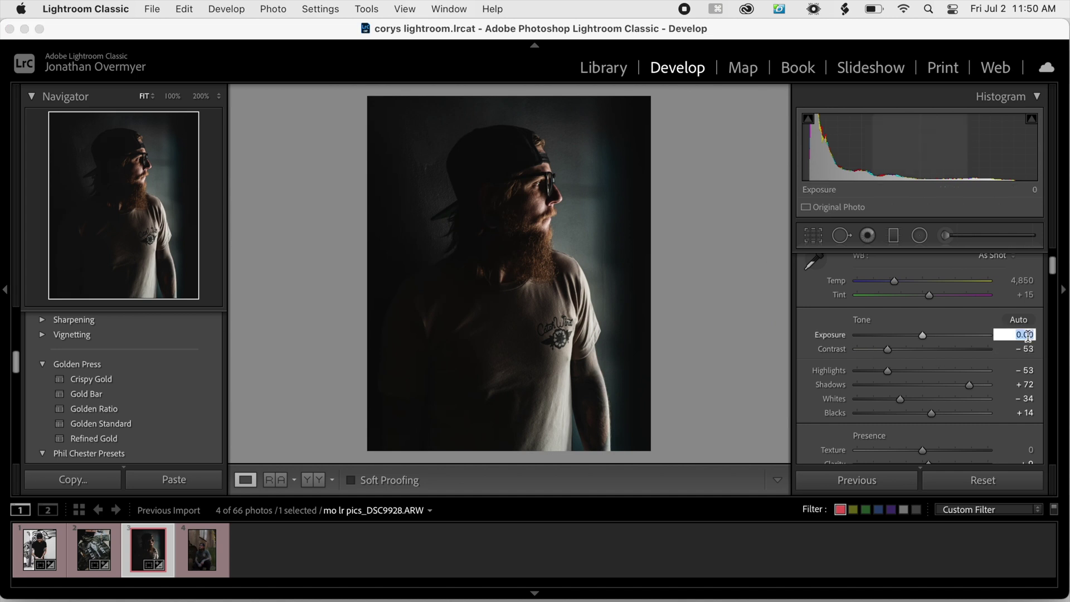
{"action": "key", "text": "Up"}
{"action": "key", "text": "Up"}
{"action": "key", "text": "Up"}
{"action": "key", "text": "Up"}
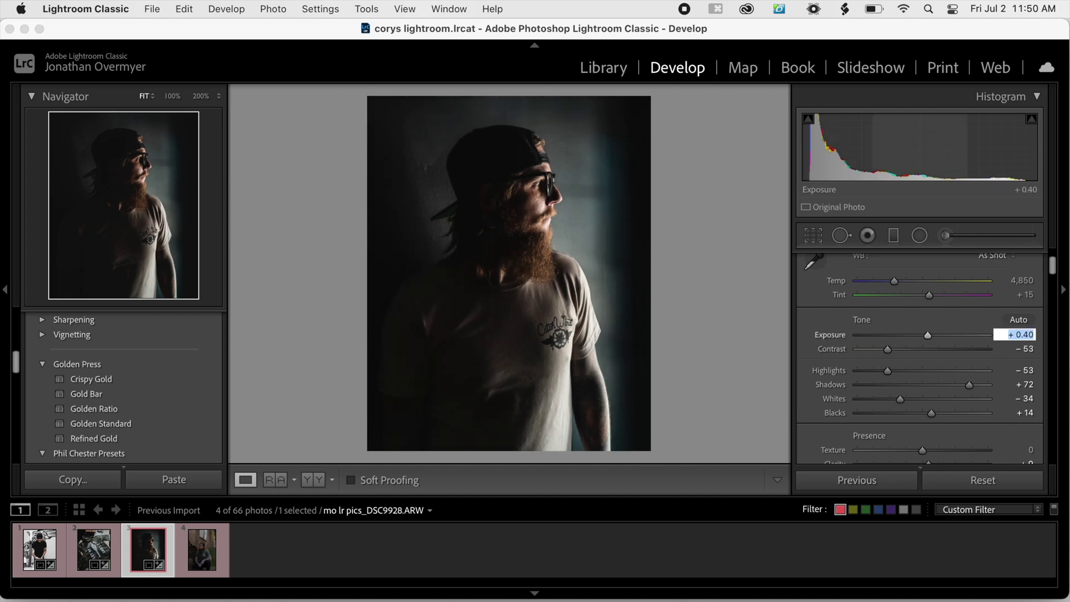
{"action": "key", "text": "Down"}
{"action": "left_click", "coordinate": [954, 318]}
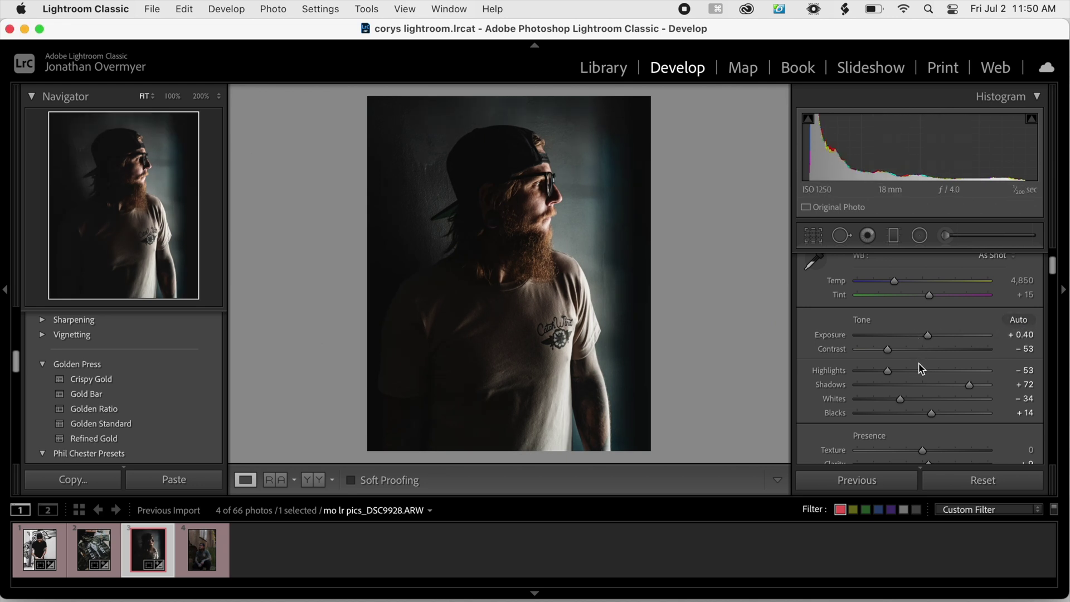
Step: Set the Darks region of the portrait's tone curve to +12
{"action": "scroll", "coordinate": [951, 416], "scroll_direction": "down", "scroll_amount": 5}
{"action": "scroll", "coordinate": [953, 422], "scroll_direction": "down", "scroll_amount": 4}
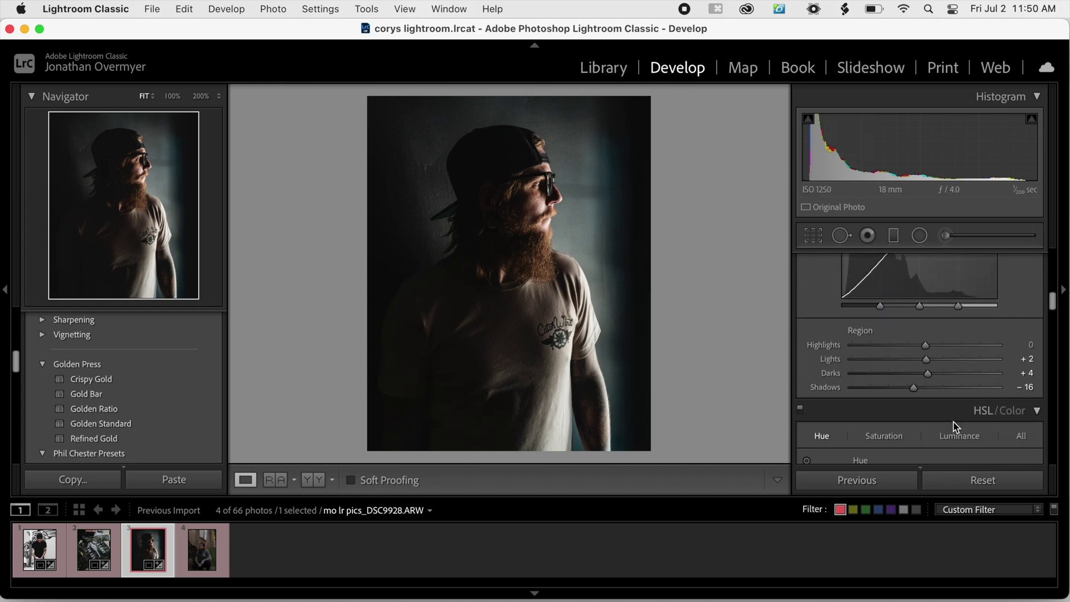
{"action": "left_click", "coordinate": [938, 377]}
{"action": "left_click_drag", "start_coordinate": [940, 382], "coordinate": [936, 383]}
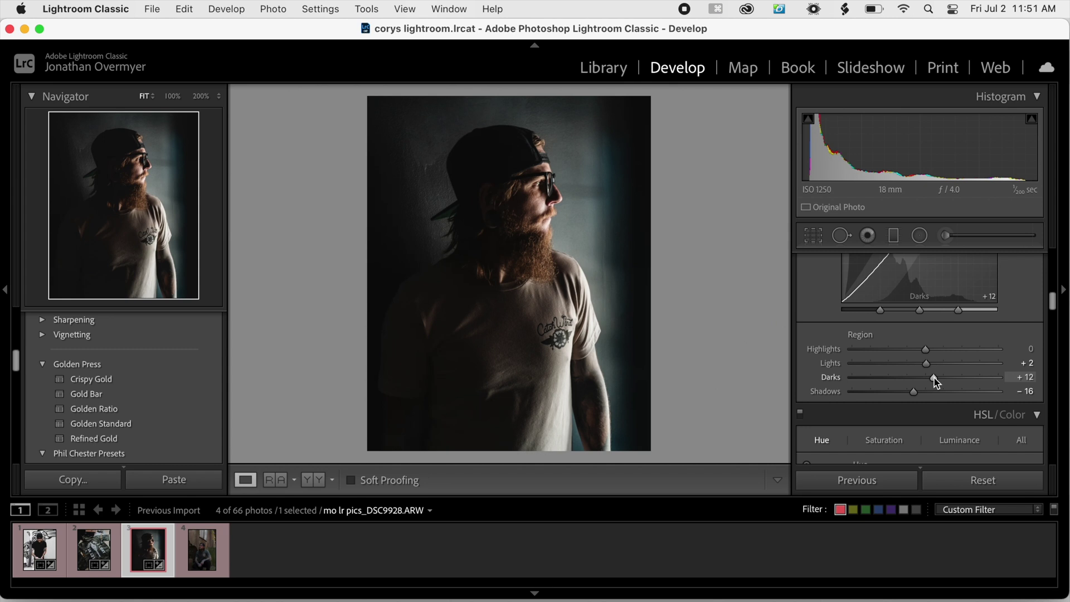
Step: Paint an adjustment brush mask over the man's cap and face, checking it with the mask overlay
{"action": "left_click", "coordinate": [947, 241]}
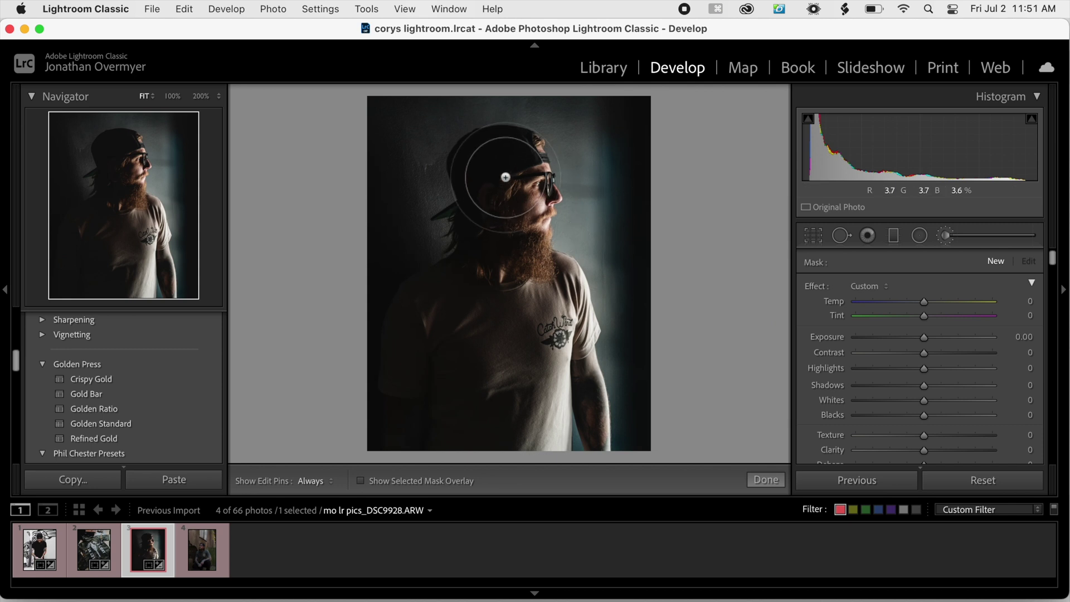
{"action": "key", "text": "h"}
{"action": "key", "text": "o"}
{"action": "mouse_move", "coordinate": [506, 177]}
{"action": "left_mouse_down"}
{"action": "mouse_move", "coordinate": [490, 179]}
{"action": "mouse_move", "coordinate": [485, 315]}
{"action": "mouse_move", "coordinate": [507, 402]}
{"action": "mouse_move", "coordinate": [503, 349]}
{"action": "mouse_move", "coordinate": [439, 343]}
{"action": "mouse_move", "coordinate": [478, 389]}
{"action": "mouse_move", "coordinate": [478, 186]}
{"action": "mouse_move", "coordinate": [490, 192]}
{"action": "left_mouse_up"}
{"action": "key", "text": "o"}
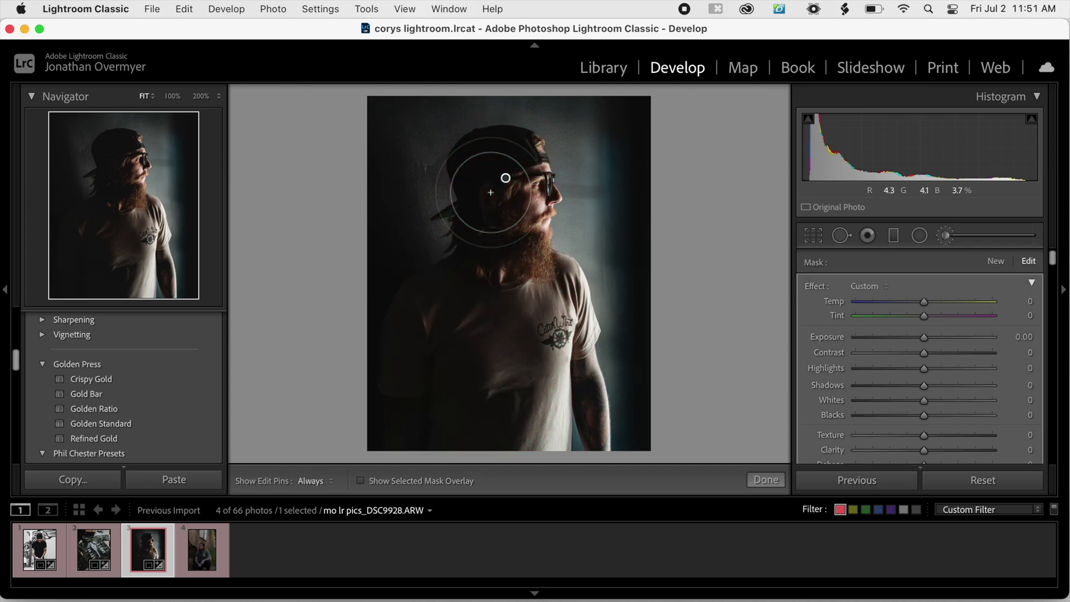
Step: Set the head mask's Shadows to 27, Whites to 22 and Contrast to -23, and finish the brush adjustment
{"action": "left_click", "coordinate": [943, 385]}
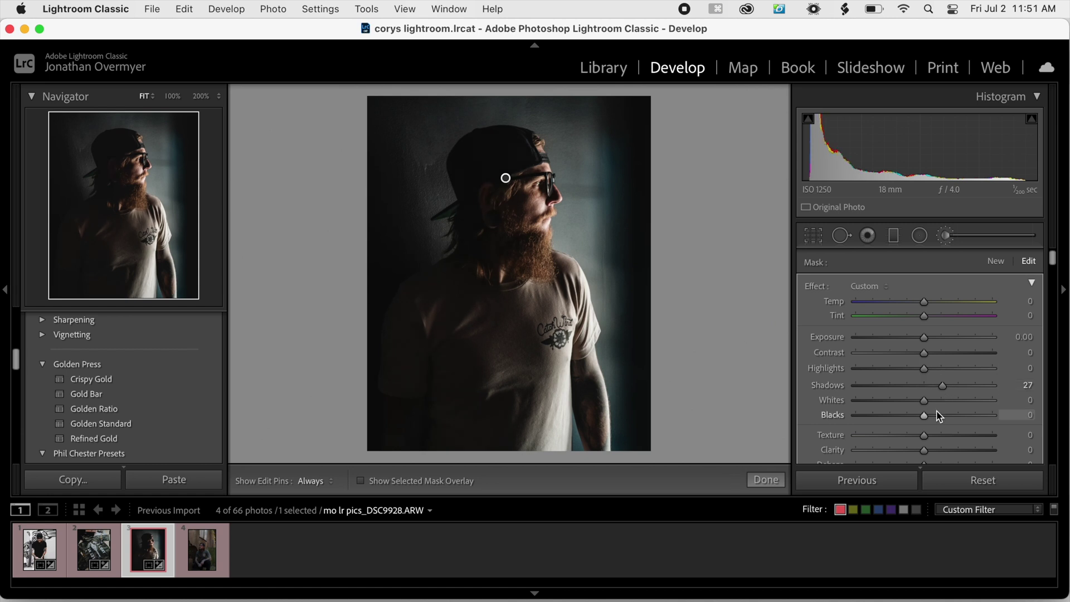
{"action": "left_click", "coordinate": [939, 401]}
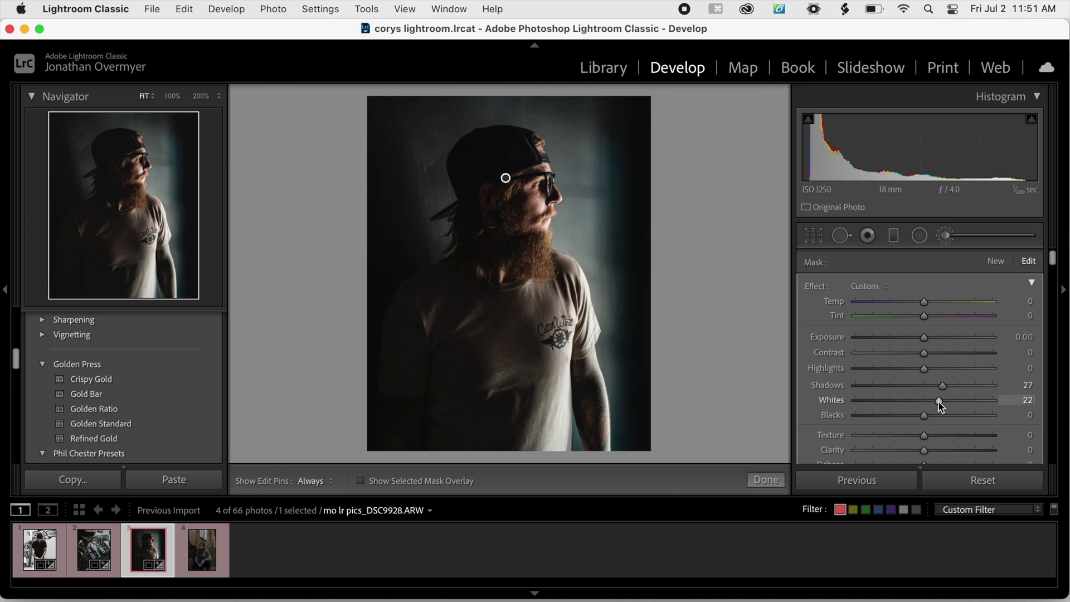
{"action": "left_click", "coordinate": [910, 355]}
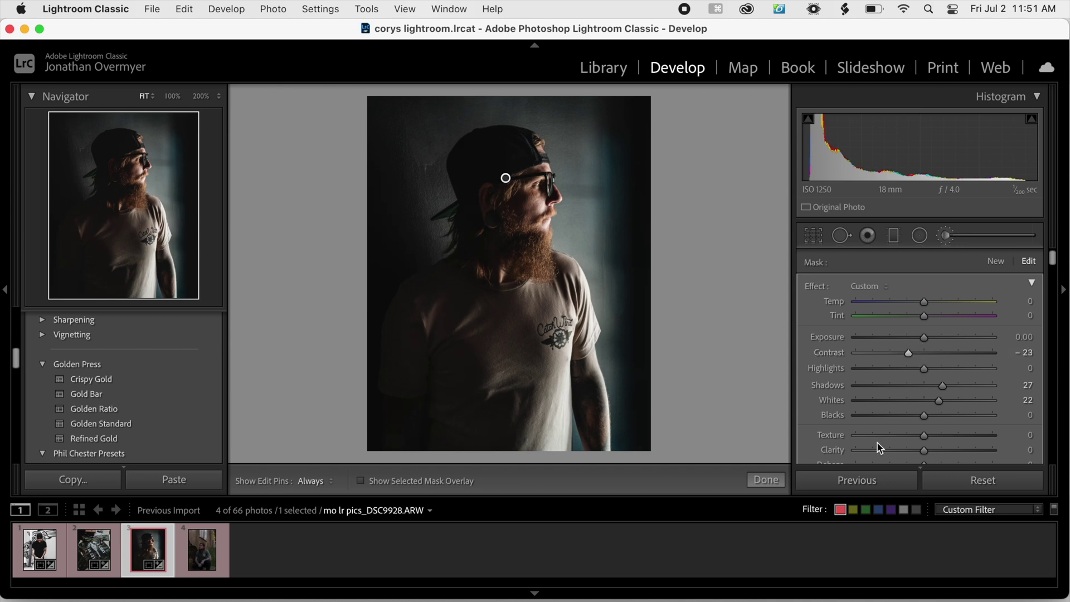
{"action": "left_click", "coordinate": [762, 484]}
Step: Compare the edited portrait with its before version several times
{"action": "key", "text": "backslash"}
{"action": "key", "text": "backslash"}
{"action": "key", "text": "backslash"}
{"action": "key", "text": "backslash"}
{"action": "key", "text": "backslash"}
{"action": "key", "text": "backslash"}
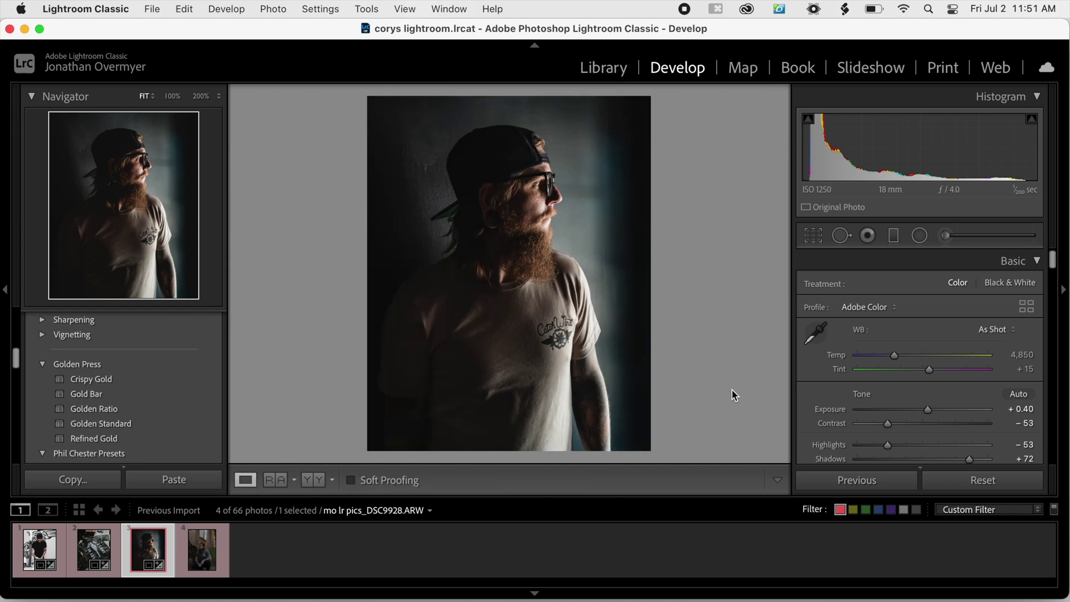
{"action": "key", "text": "backslash"}
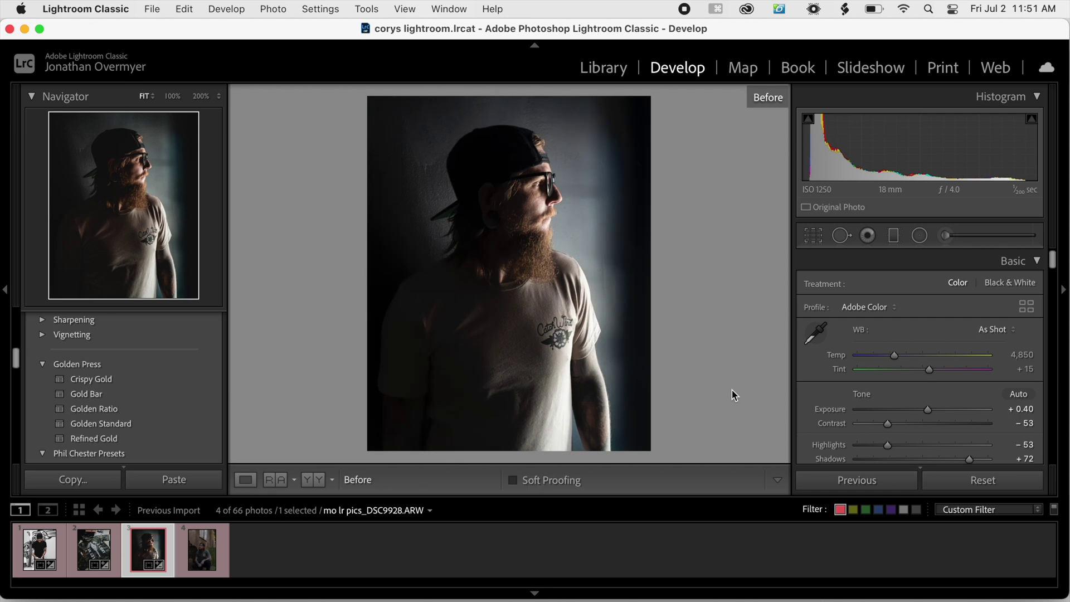
{"action": "key", "text": "backslash"}
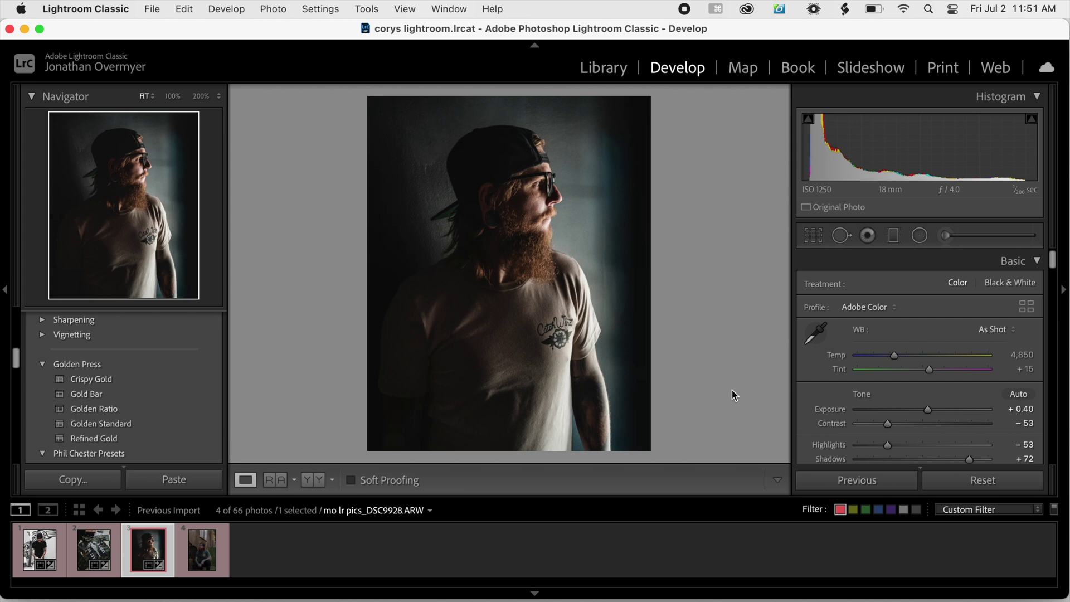
Step: Try a new brush mask with adjusted tones over the print on the shirt's chest, and delete that mask
{"action": "left_click", "coordinate": [946, 235]}
{"action": "scroll", "coordinate": [543, 368], "scroll_direction": "down", "scroll_amount": 5}
{"action": "key", "text": "h"}
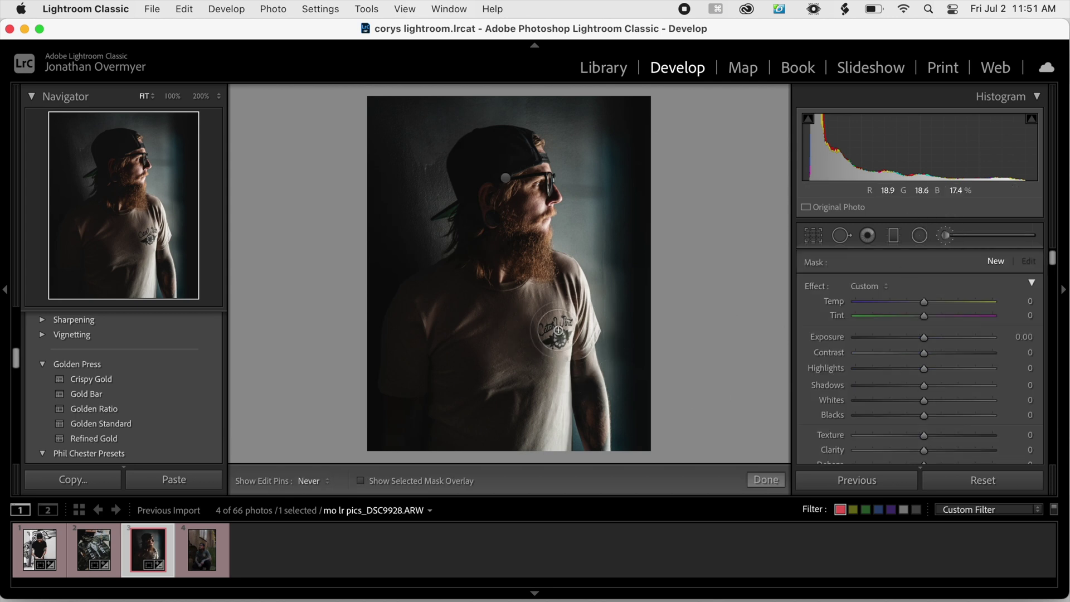
{"action": "key", "text": "h"}
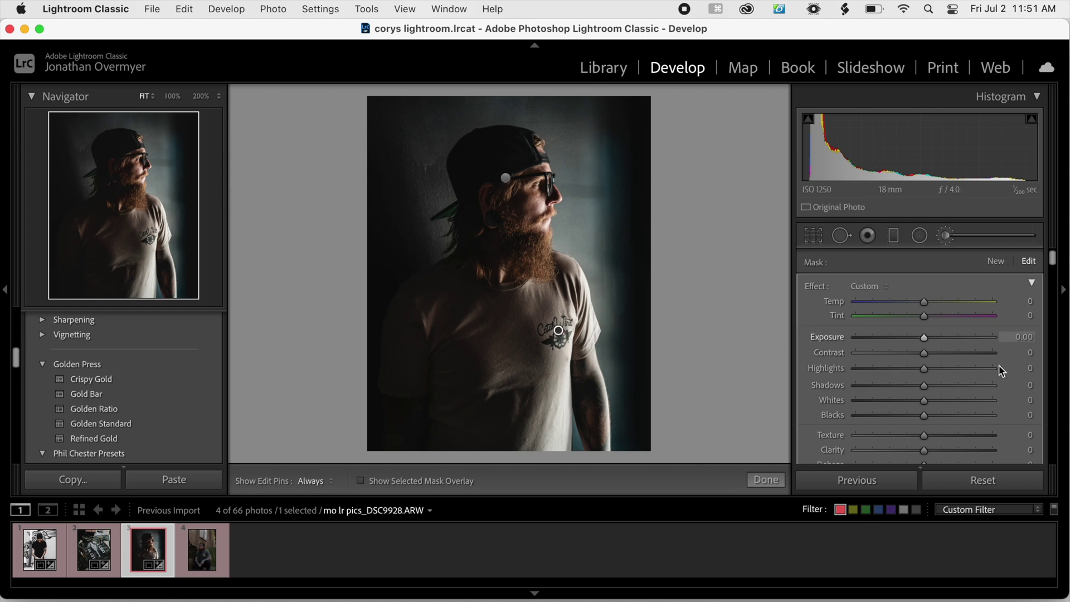
{"action": "left_click_drag", "start_coordinate": [946, 373], "coordinate": [939, 374]}
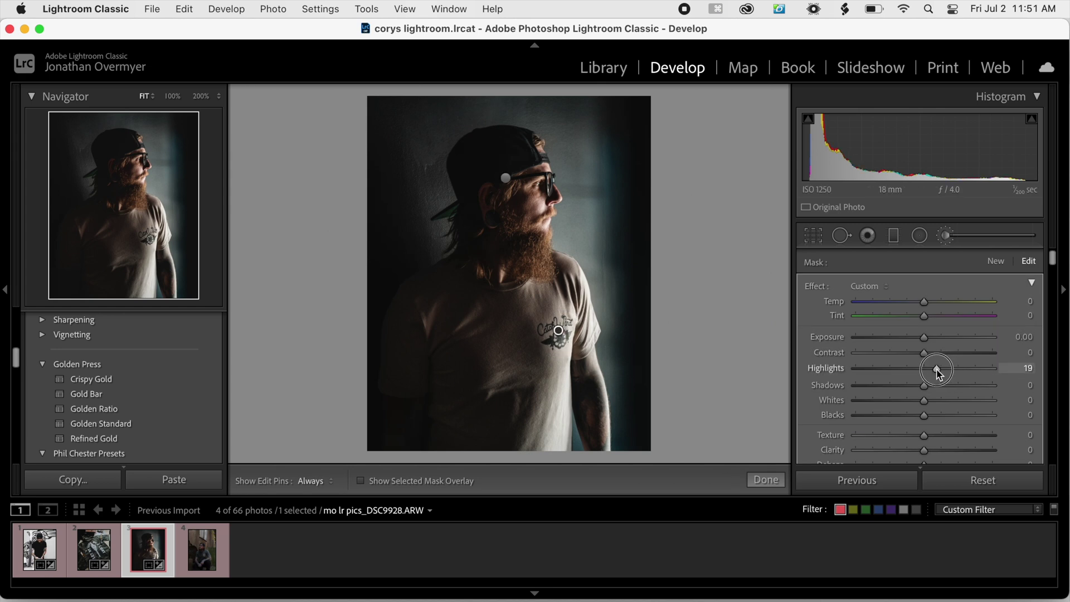
{"action": "double_click", "coordinate": [824, 369]}
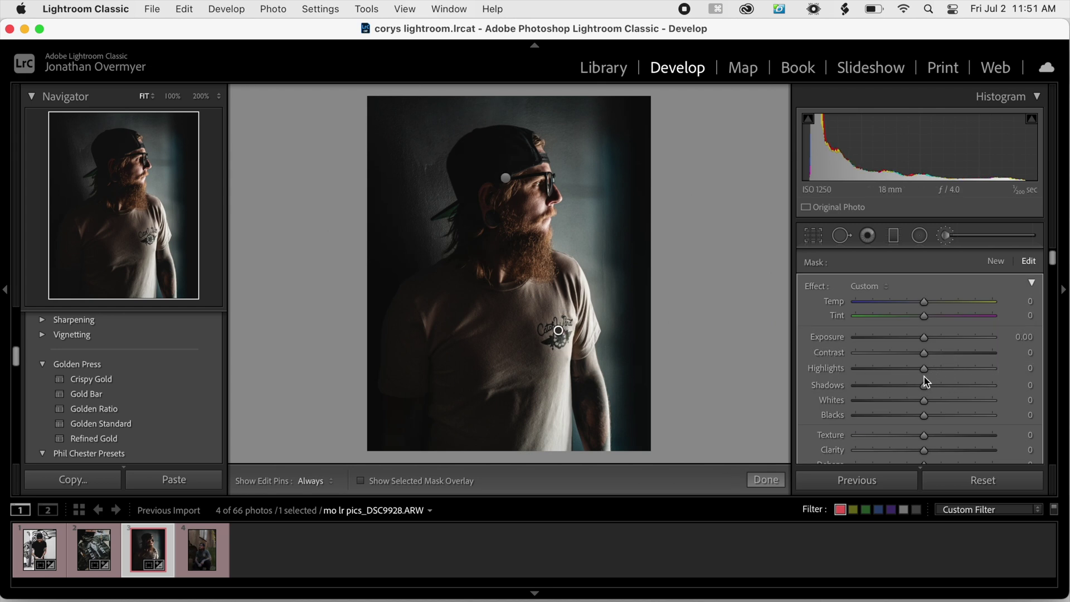
{"action": "left_click_drag", "start_coordinate": [925, 385], "coordinate": [935, 390]}
{"action": "key", "text": "Delete"}
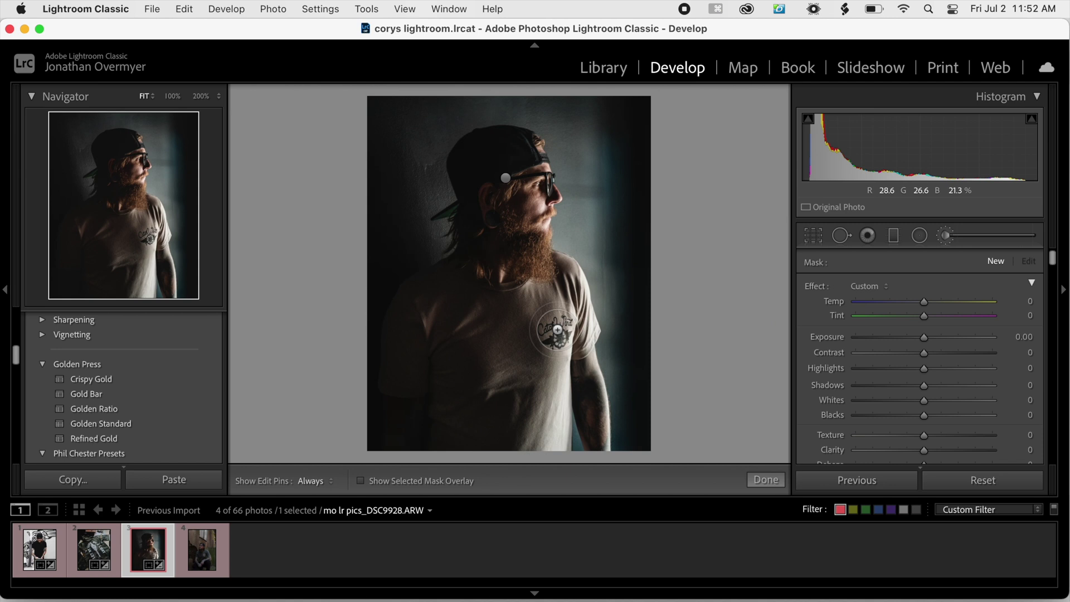
Step: Leave the adjustment brush and export the finished dark portrait
{"action": "left_click", "coordinate": [762, 480]}
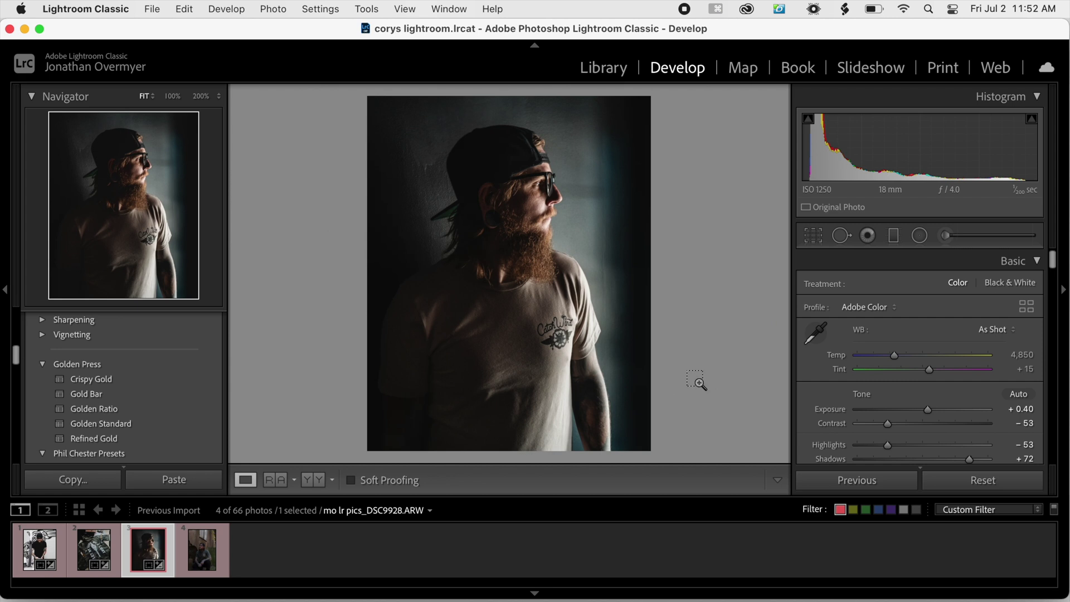
{"action": "key", "text": "super+shift+e"}
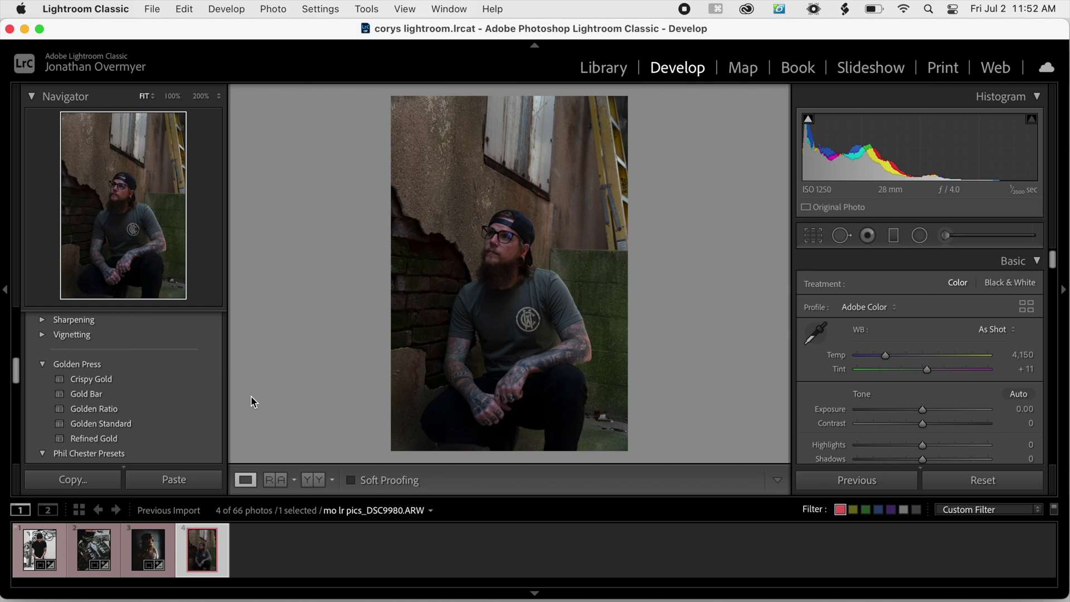
Step: Try automatic straightening on the seated portrait, undo it, and rotate the crop to an angle of -1.76
{"action": "left_click", "coordinate": [815, 237]}
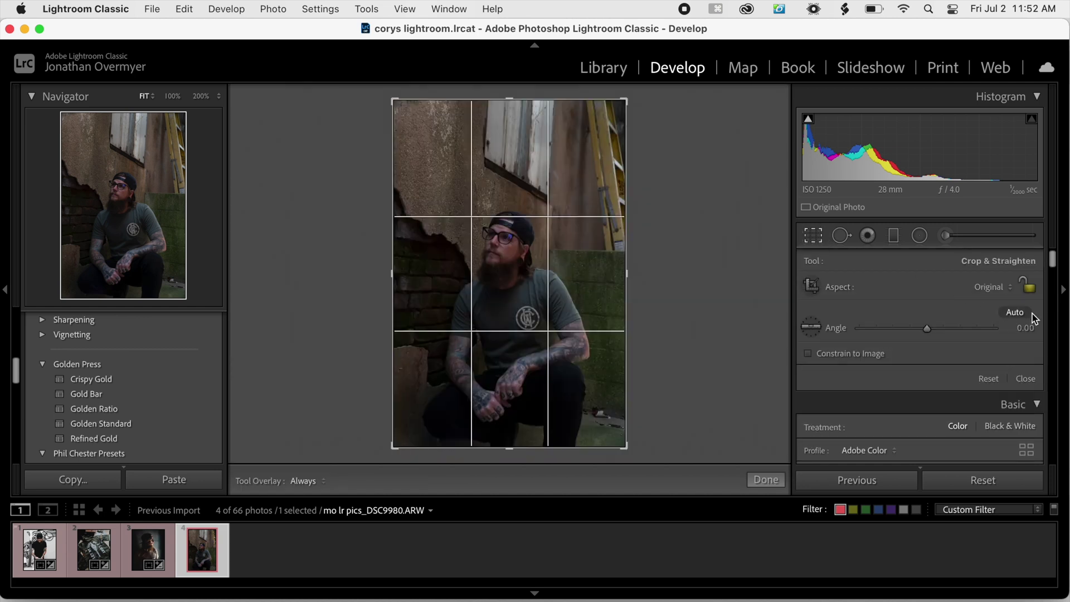
{"action": "left_click", "coordinate": [1016, 313]}
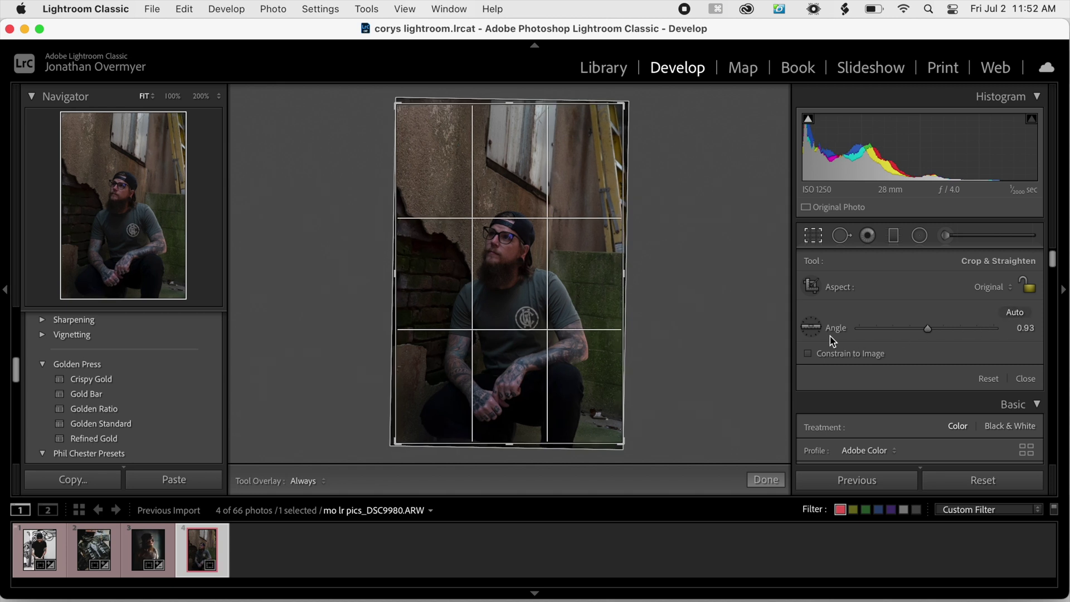
{"action": "key", "text": "super+z"}
{"action": "left_click", "coordinate": [700, 287]}
{"action": "left_click_drag", "start_coordinate": [700, 287], "coordinate": [701, 283]}
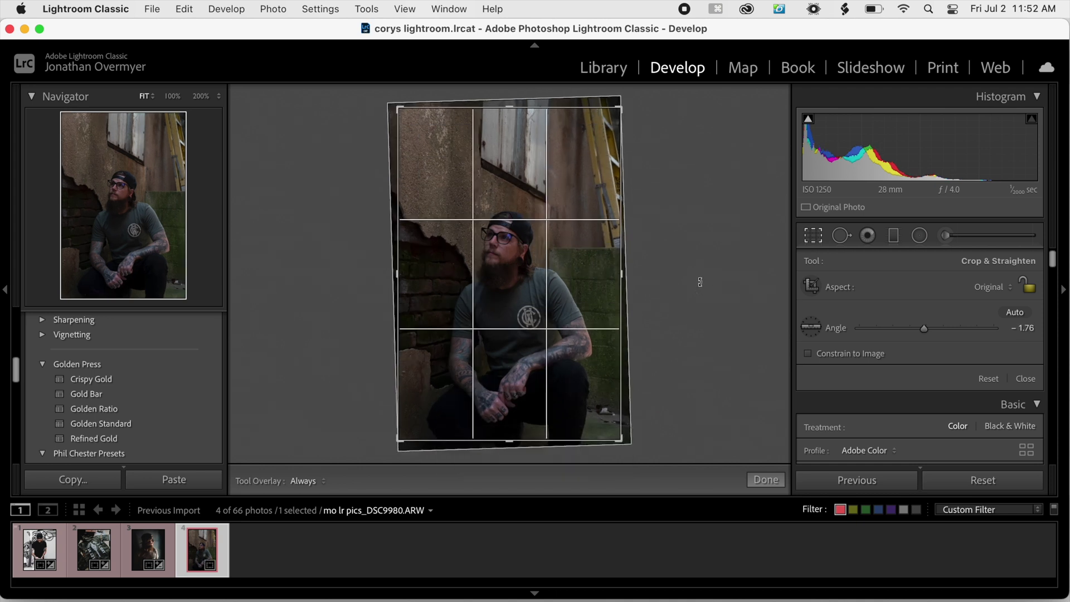
Step: Crop the seated portrait to the 4 x 5 / 8 x 10 ratio, reposition it around the man and finish the crop
{"action": "left_click", "coordinate": [985, 287]}
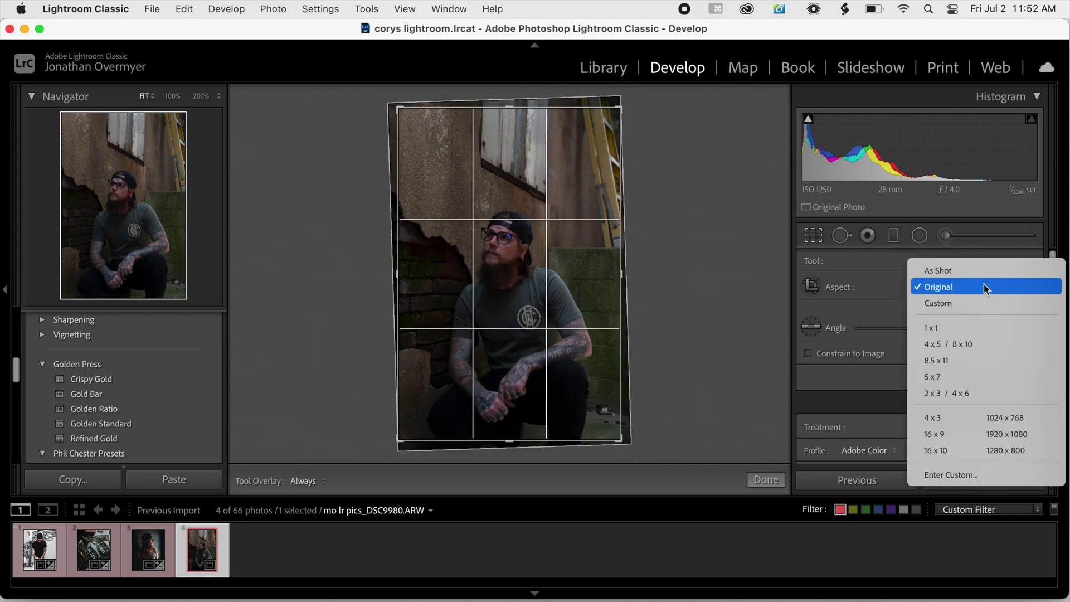
{"action": "left_click", "coordinate": [975, 342]}
{"action": "left_click_drag", "start_coordinate": [501, 268], "coordinate": [509, 237]}
{"action": "left_click", "coordinate": [765, 479]}
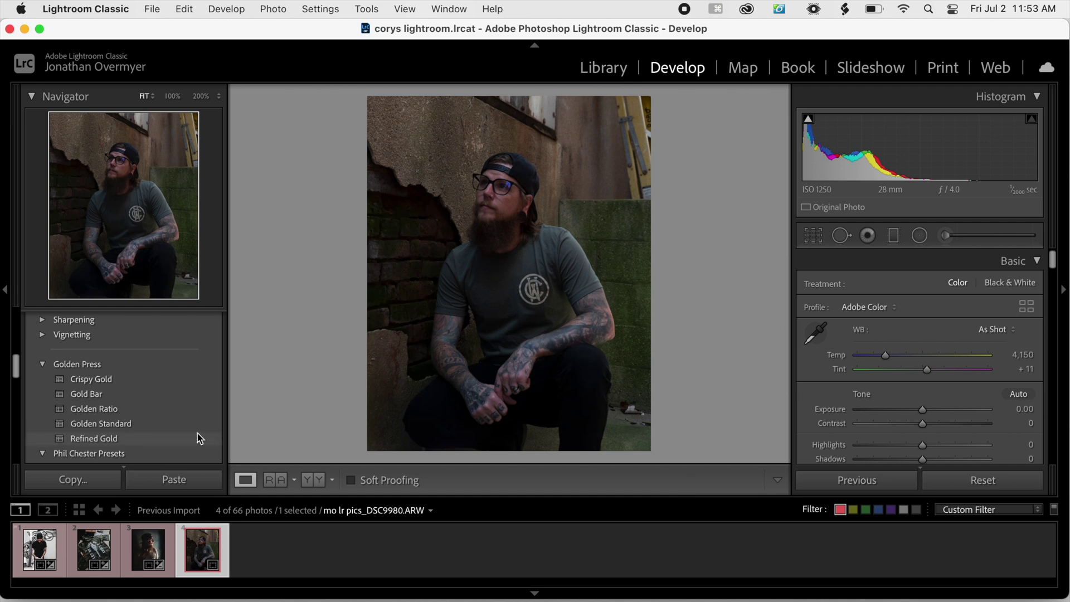
Step: Apply the Golden Press preset Refined Gold to the seated portrait and set its Shadows to 63
{"action": "left_click", "coordinate": [173, 426]}
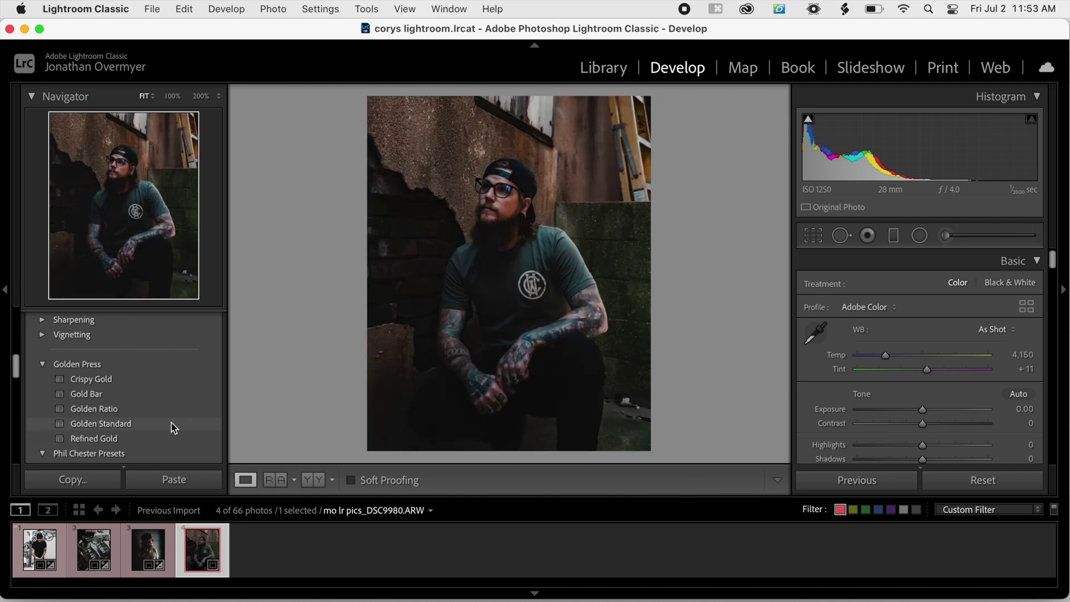
{"action": "left_click", "coordinate": [164, 412]}
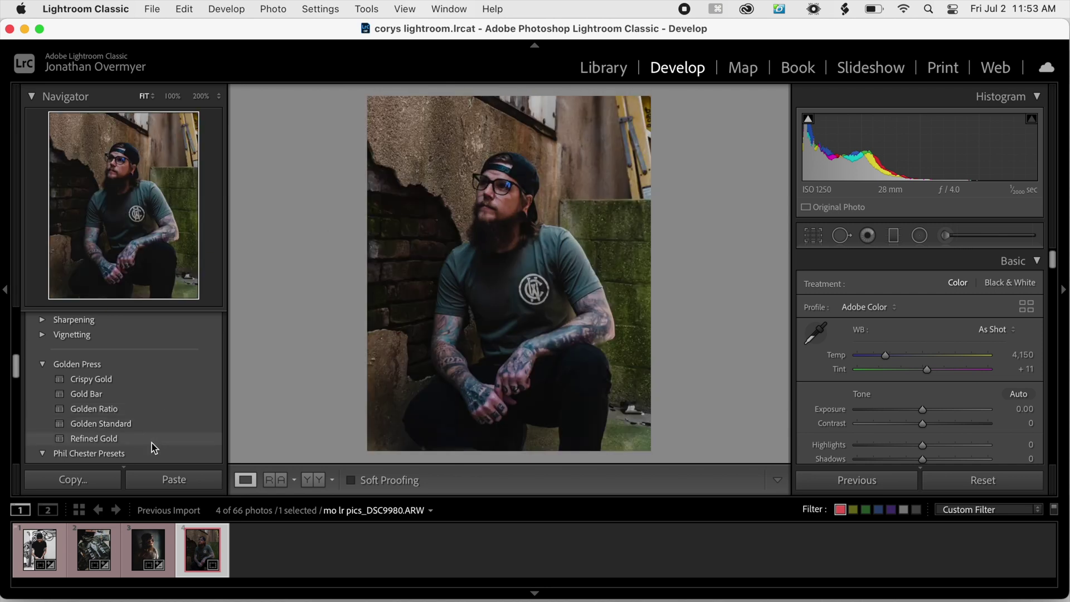
{"action": "left_click", "coordinate": [151, 445]}
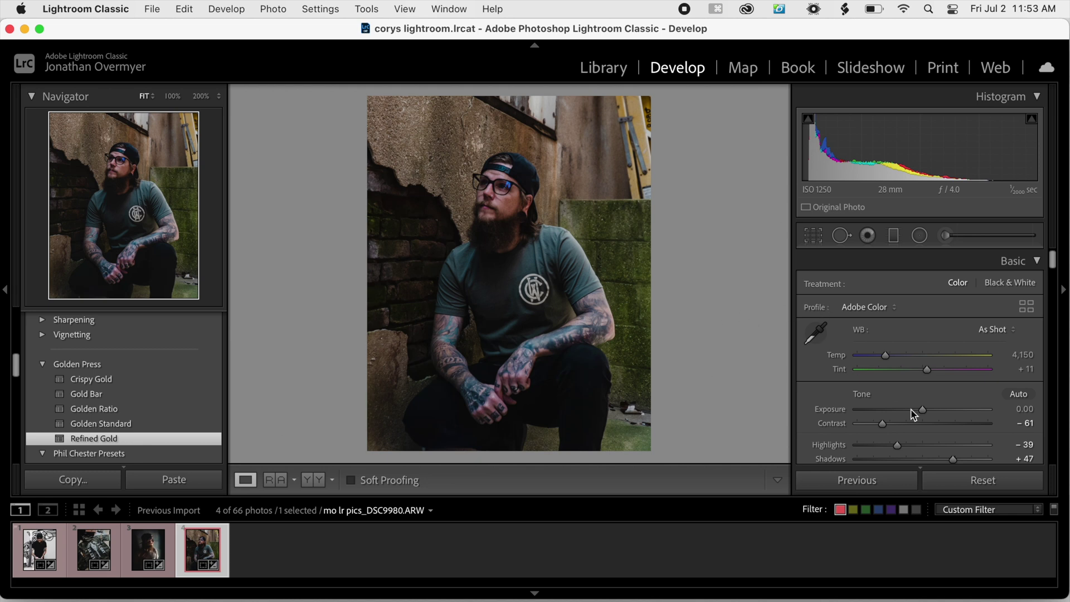
{"action": "scroll", "coordinate": [910, 413], "scroll_direction": "down", "scroll_amount": 2}
{"action": "scroll", "coordinate": [910, 413], "scroll_direction": "down", "scroll_amount": 1}
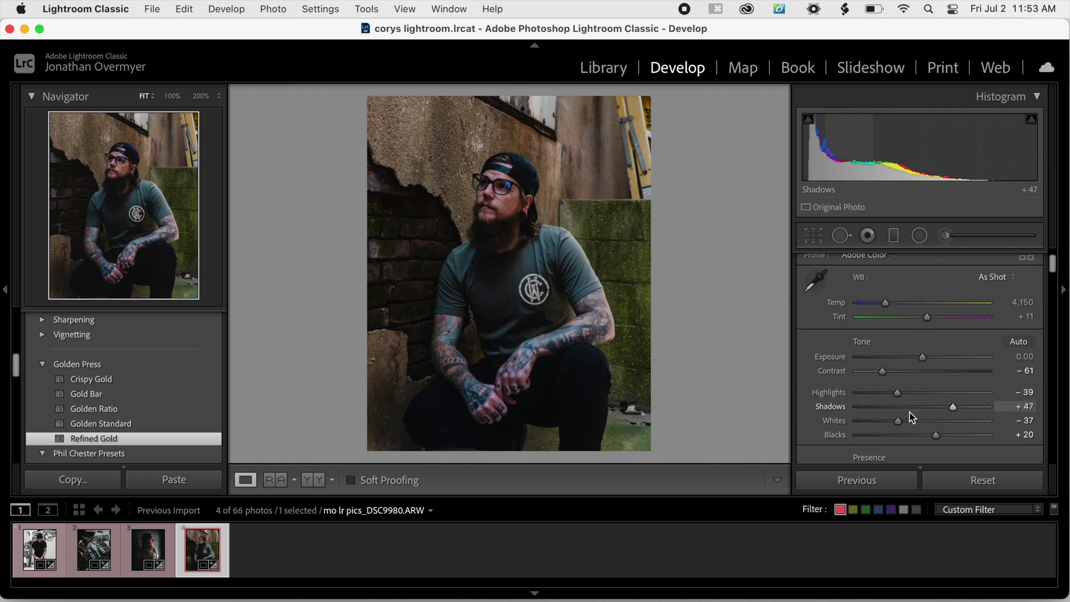
{"action": "left_click", "coordinate": [966, 411]}
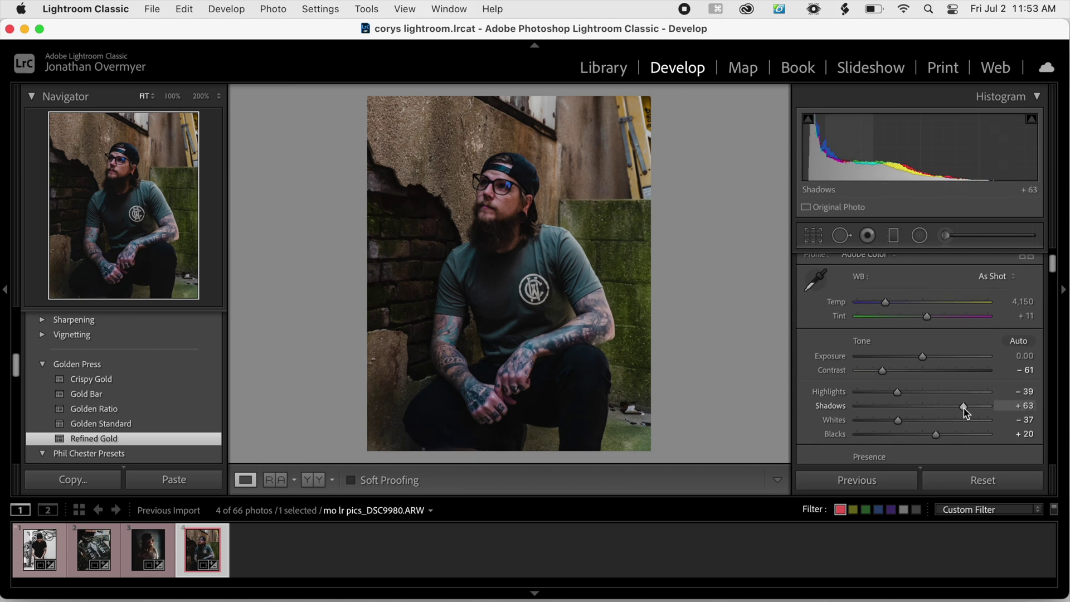
Step: Paint a new adjustment brush mask over the shirt's chest and show the mask overlay
{"action": "scroll", "coordinate": [963, 408], "scroll_direction": "up", "scroll_amount": 2}
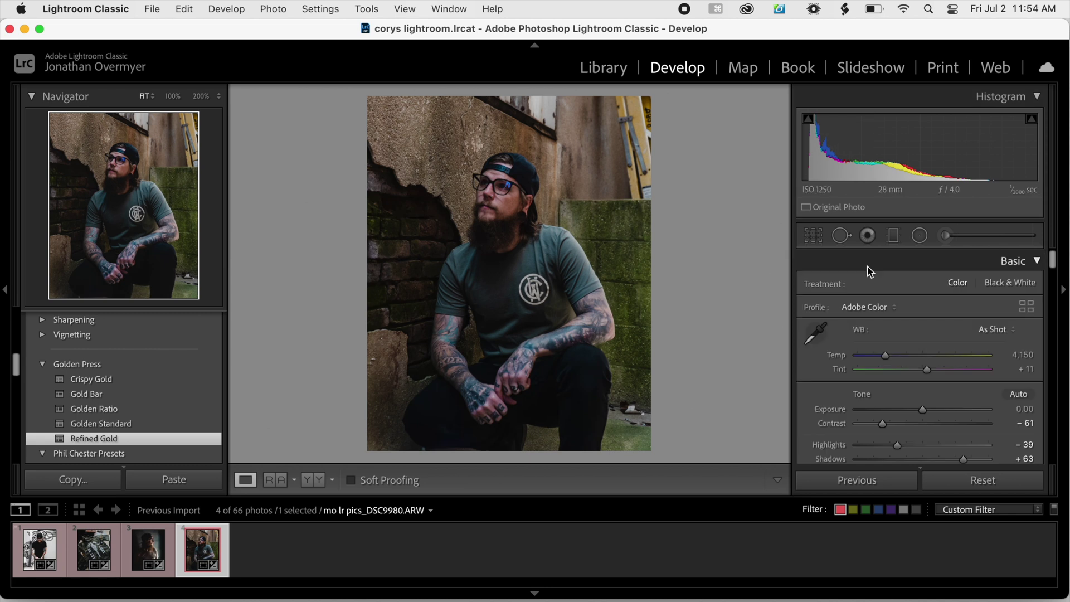
{"action": "left_click", "coordinate": [946, 236]}
{"action": "key", "text": "h"}
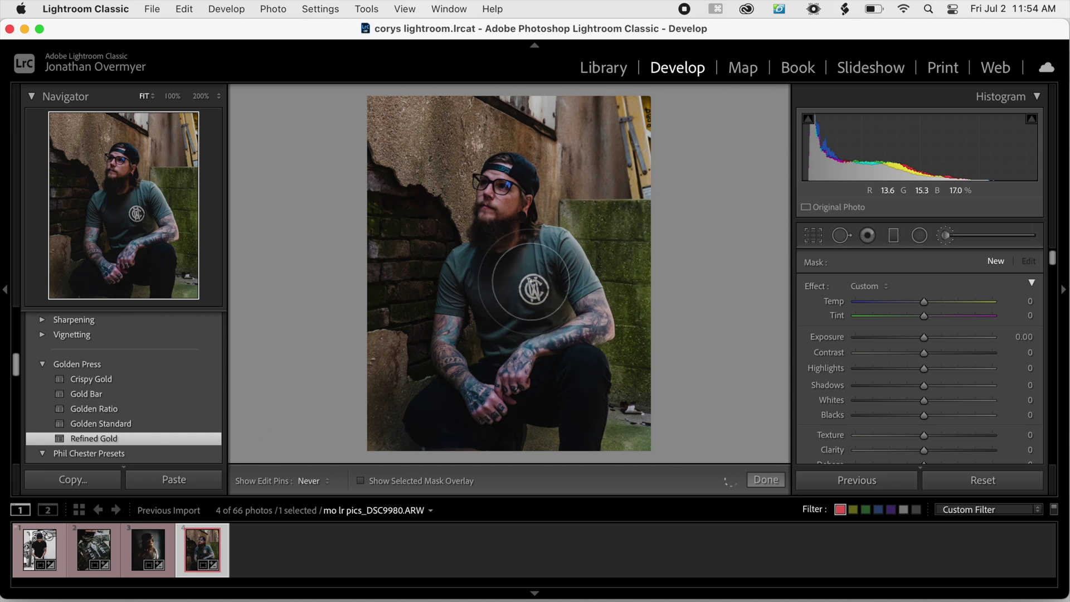
{"action": "mouse_move", "coordinate": [499, 307]}
{"action": "left_mouse_down"}
{"action": "mouse_move", "coordinate": [497, 279]}
{"action": "mouse_move", "coordinate": [523, 290]}
{"action": "left_mouse_up"}
{"action": "key", "text": "h"}
{"action": "key", "text": "o"}
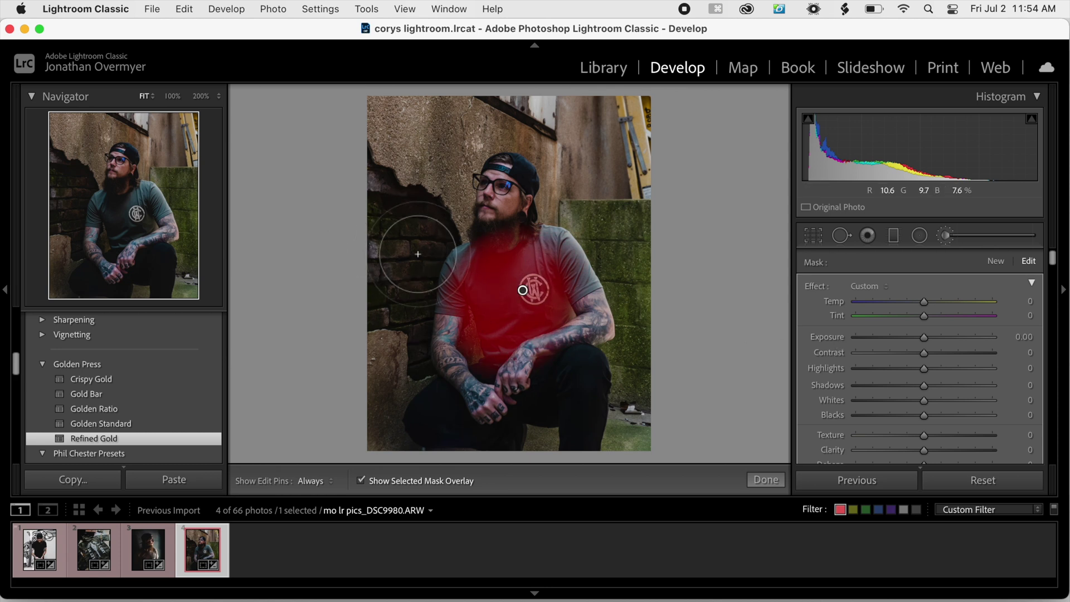
Step: Erase the shirt mask's spill over the sleeve and arm on the brick wall side, and hide the mask overlay
{"action": "key", "text": "alt"}
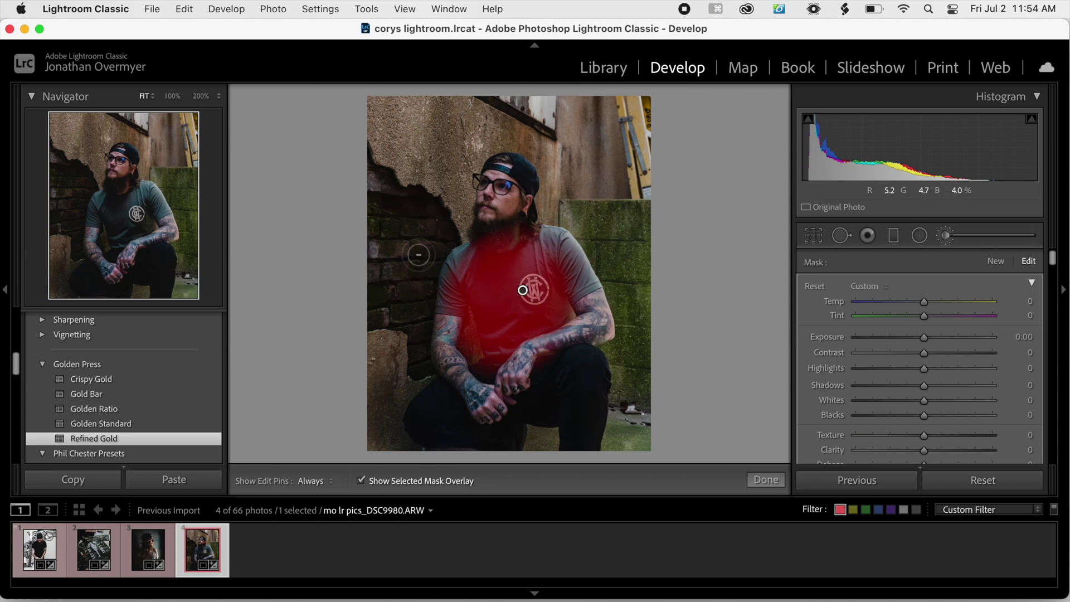
{"action": "scroll", "coordinate": [419, 255], "scroll_direction": "up", "scroll_amount": 5}
{"action": "key", "text": "h"}
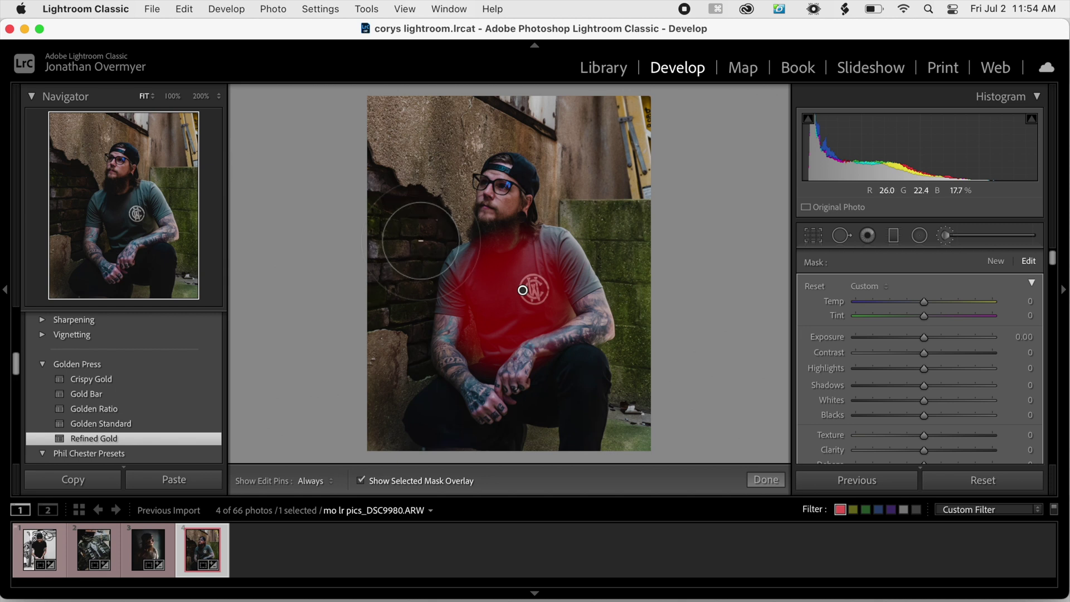
{"action": "mouse_move", "coordinate": [421, 262]}
{"action": "left_mouse_down"}
{"action": "mouse_move", "coordinate": [422, 333]}
{"action": "mouse_move", "coordinate": [460, 380]}
{"action": "mouse_move", "coordinate": [415, 331]}
{"action": "left_mouse_up"}
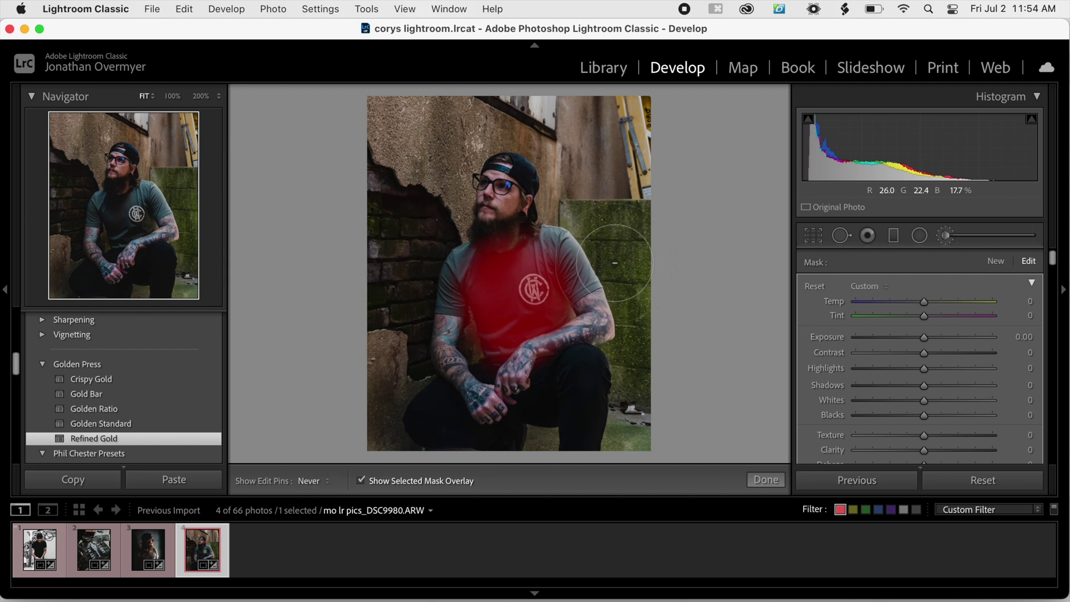
{"action": "key", "text": "h"}
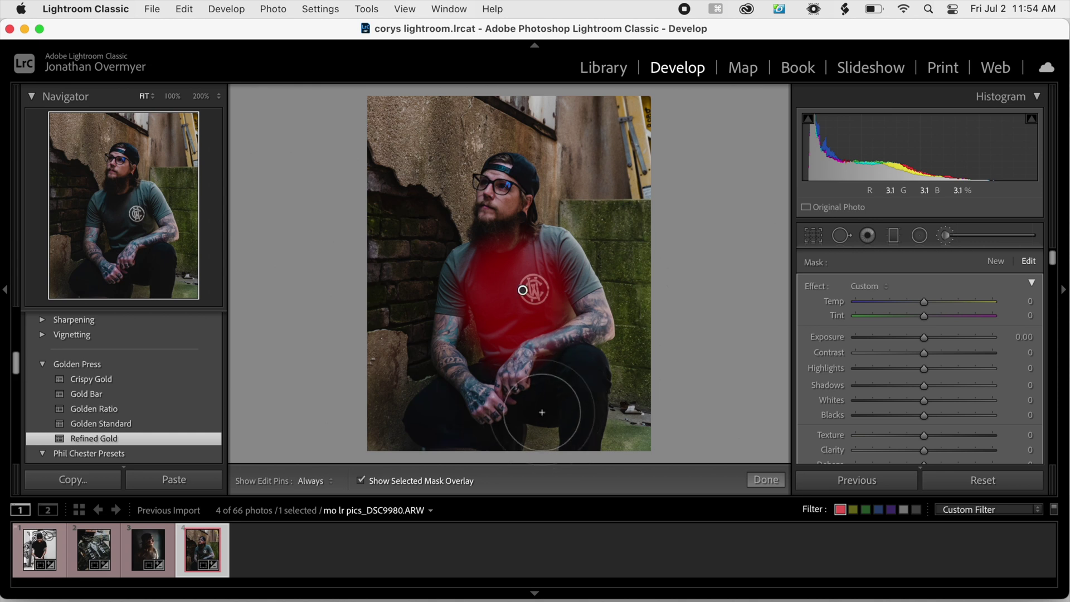
{"action": "key", "text": "o"}
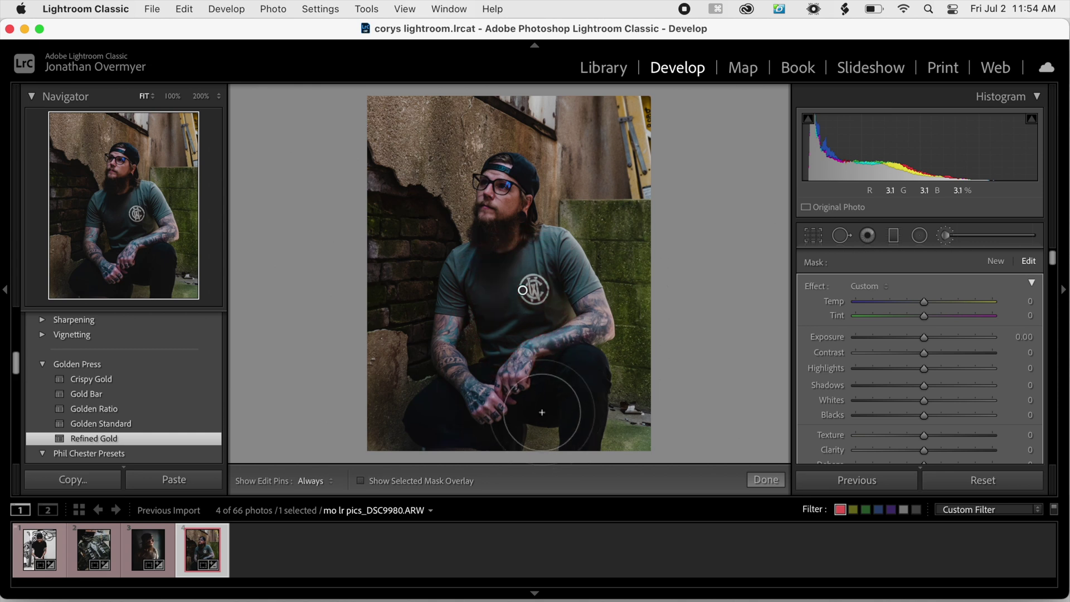
Step: Set the shirt mask's Highlights to 25, Shadows to 20, Whites to 16 and Clarity to 15, and finish the brush adjustment
{"action": "left_click", "coordinate": [943, 369]}
{"action": "left_click", "coordinate": [941, 387]}
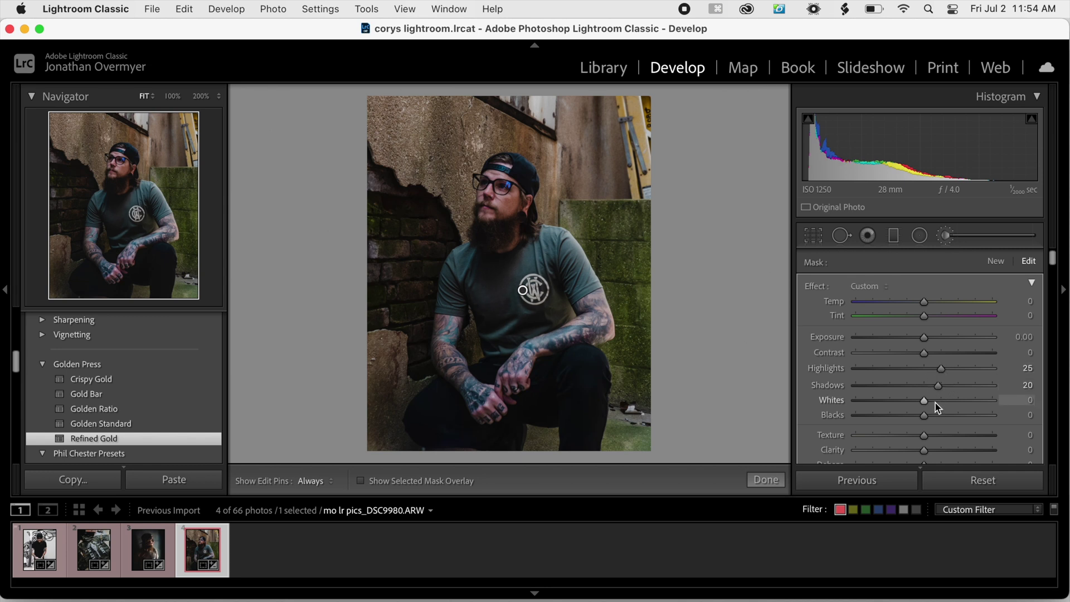
{"action": "scroll", "coordinate": [936, 404], "scroll_direction": "down", "scroll_amount": 3}
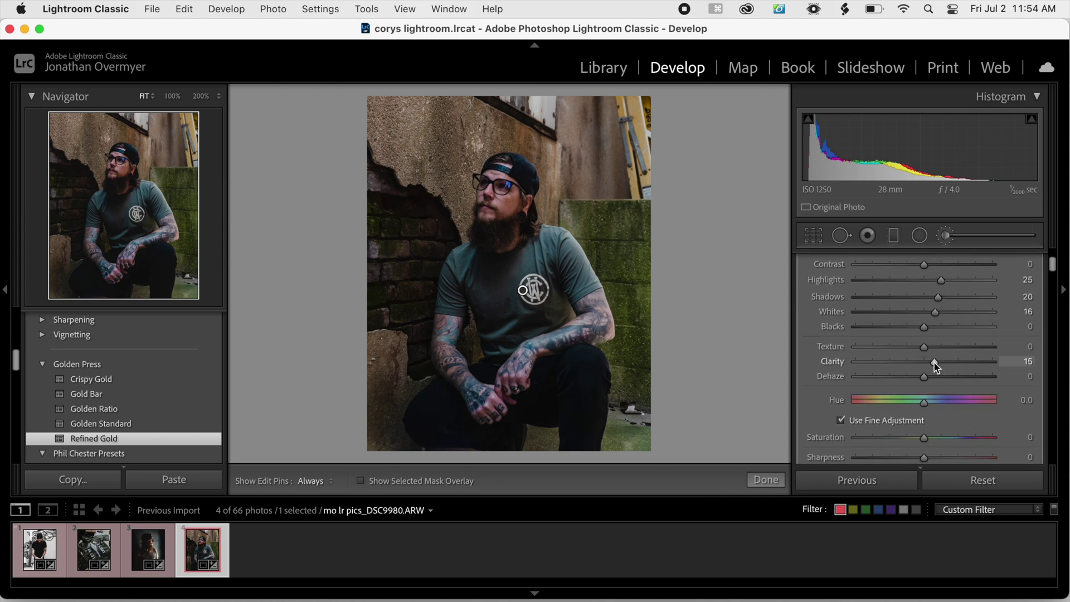
{"action": "left_click", "coordinate": [767, 480]}
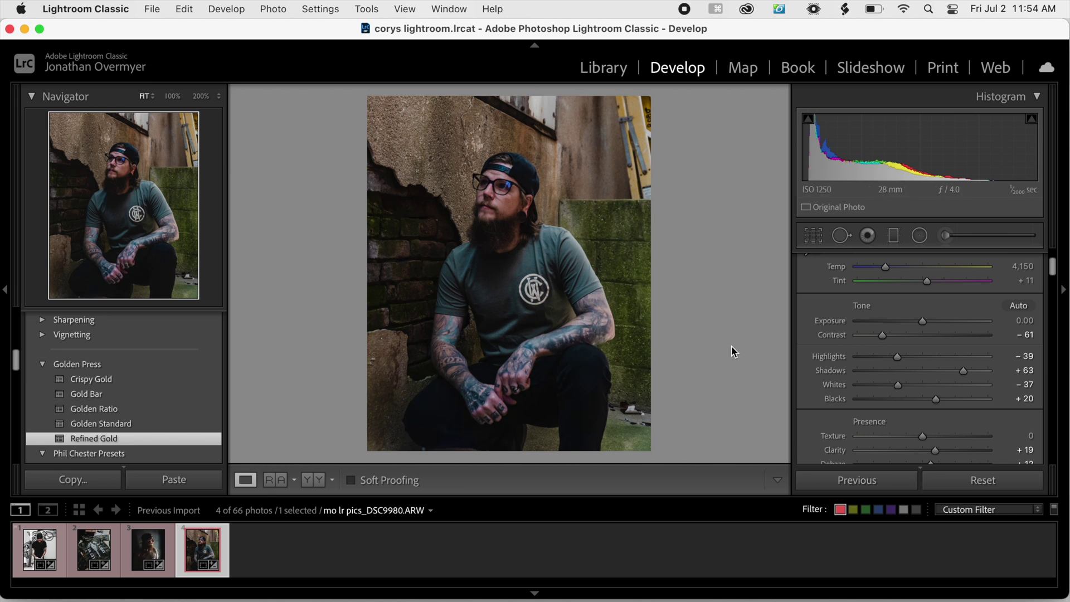
Step: Compare the edited seated portrait with its before version several times
{"action": "key", "text": "backslash"}
{"action": "key", "text": "backslash"}
{"action": "key", "text": "backslash"}
{"action": "key", "text": "backslash"}
{"action": "key", "text": "backslash"}
{"action": "key", "text": "backslash"}
{"action": "key", "text": "backslash"}
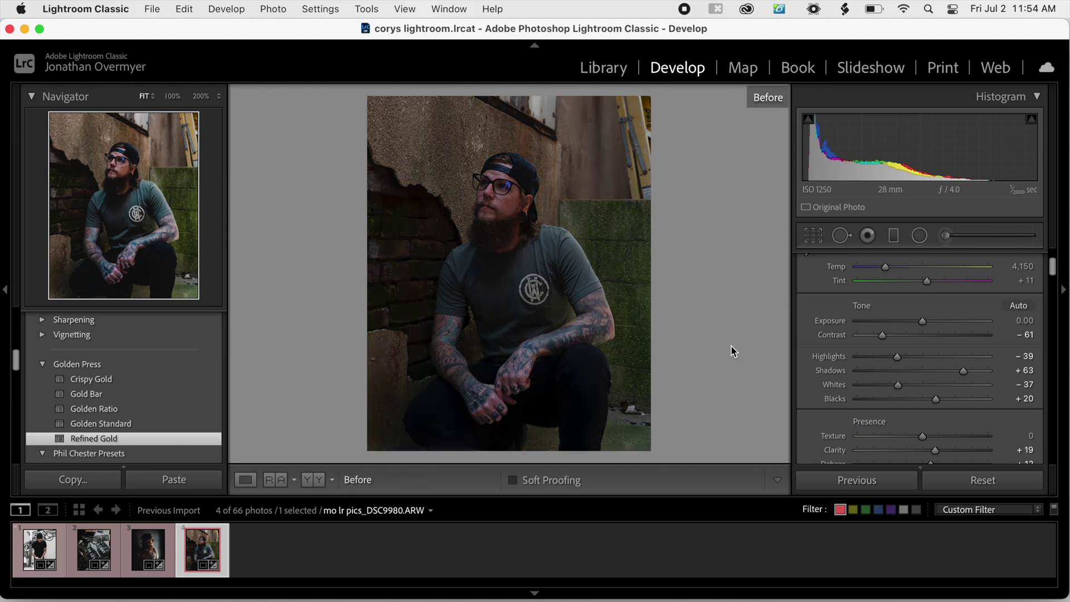
{"action": "key", "text": "backslash"}
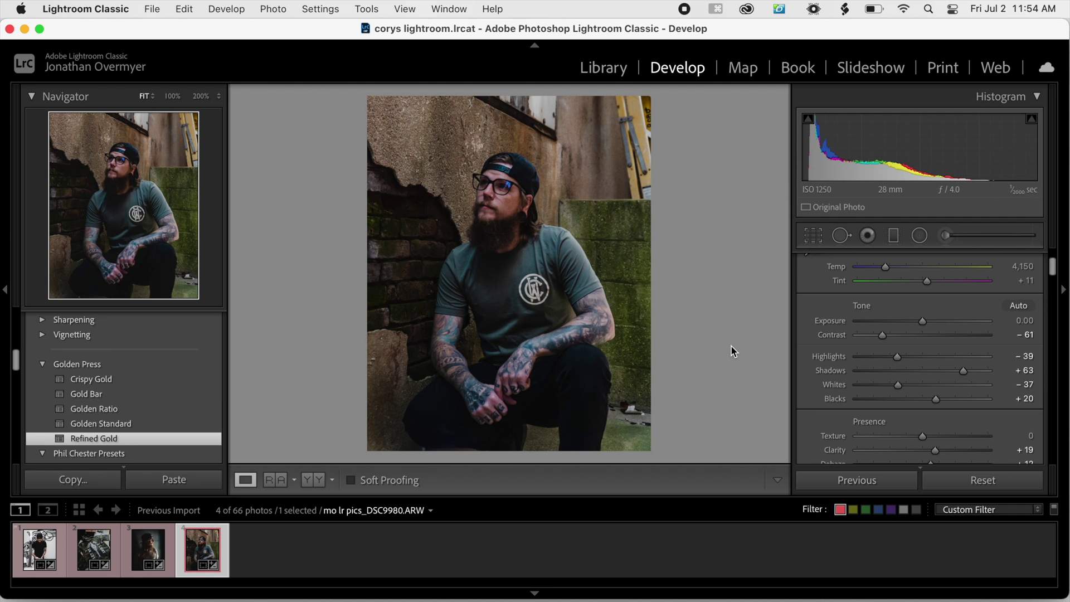
Step: Export the finished seated portrait
{"action": "key", "text": "super+shift+e"}
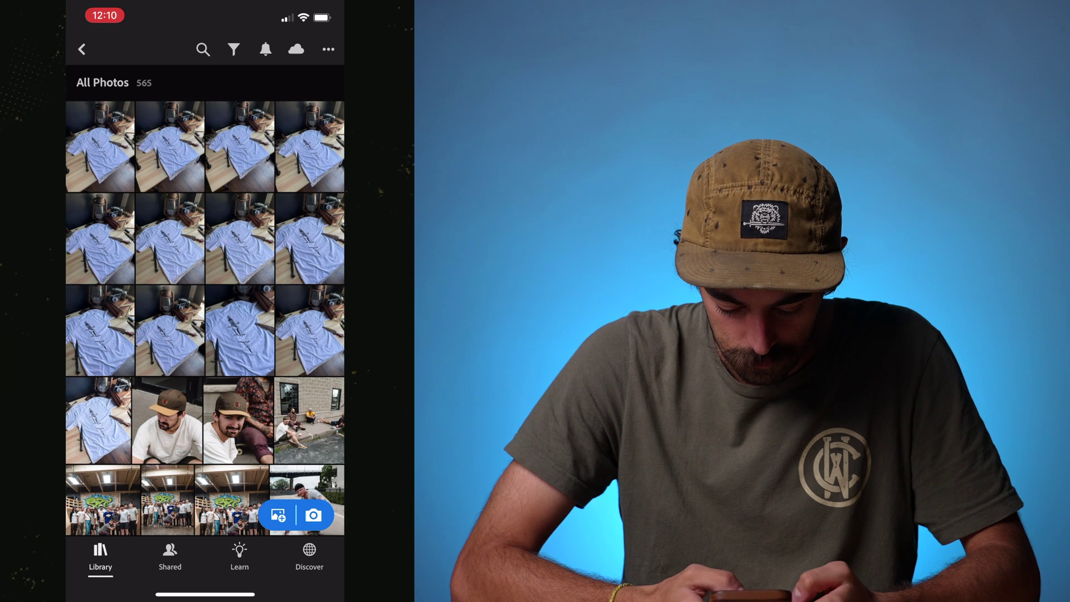
Step: In Lightroom on the phone, open the photo of the white dagger-print shirt and set its crop ratio to 4 x 5
{"action": "left_click", "coordinate": [240, 330]}
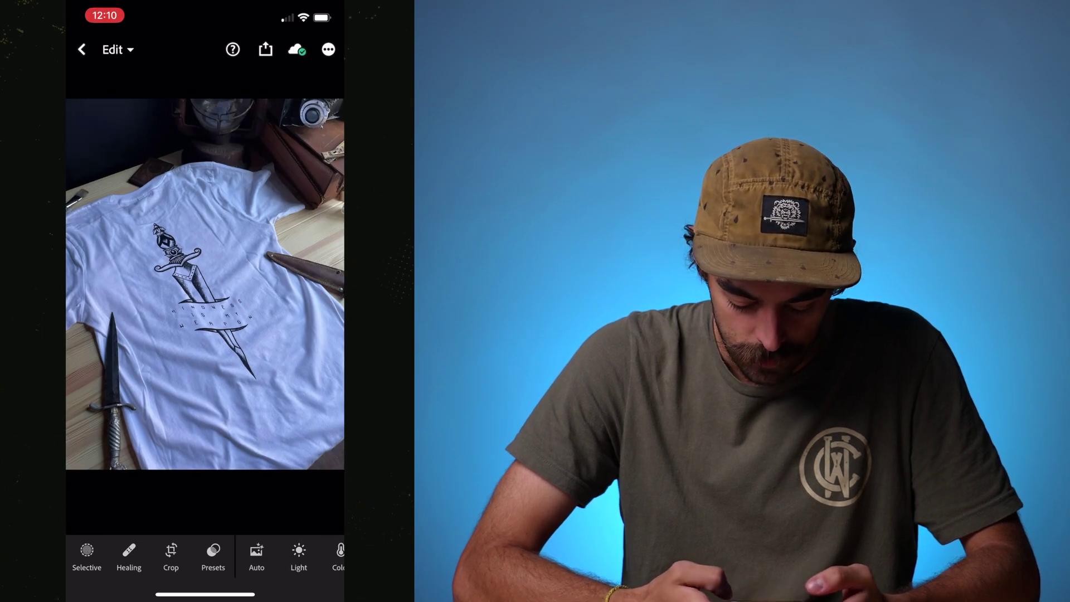
{"action": "left_click", "coordinate": [171, 555]}
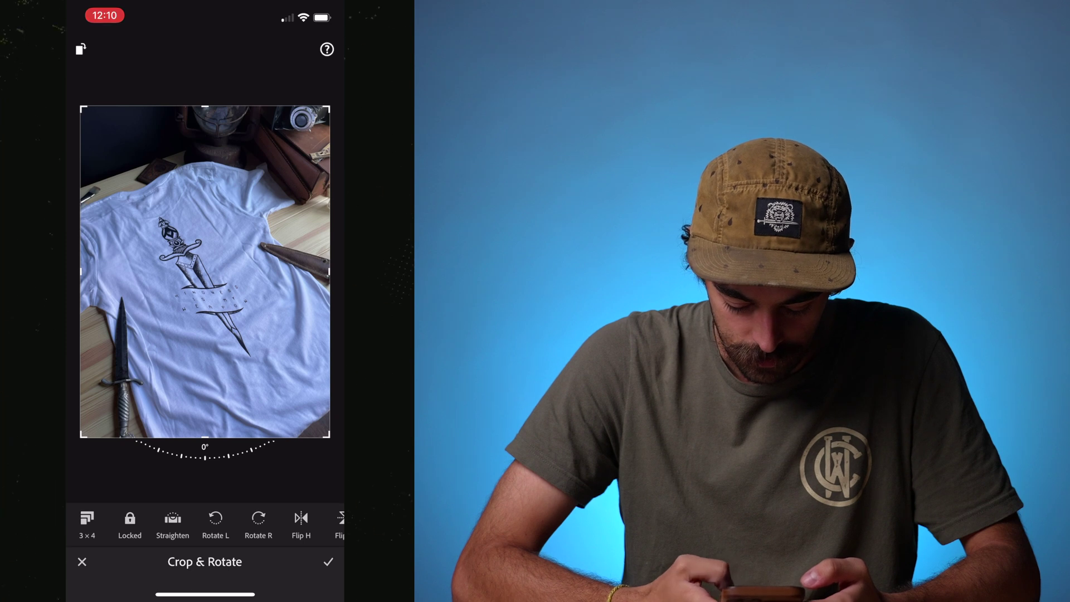
{"action": "left_click", "coordinate": [87, 523]}
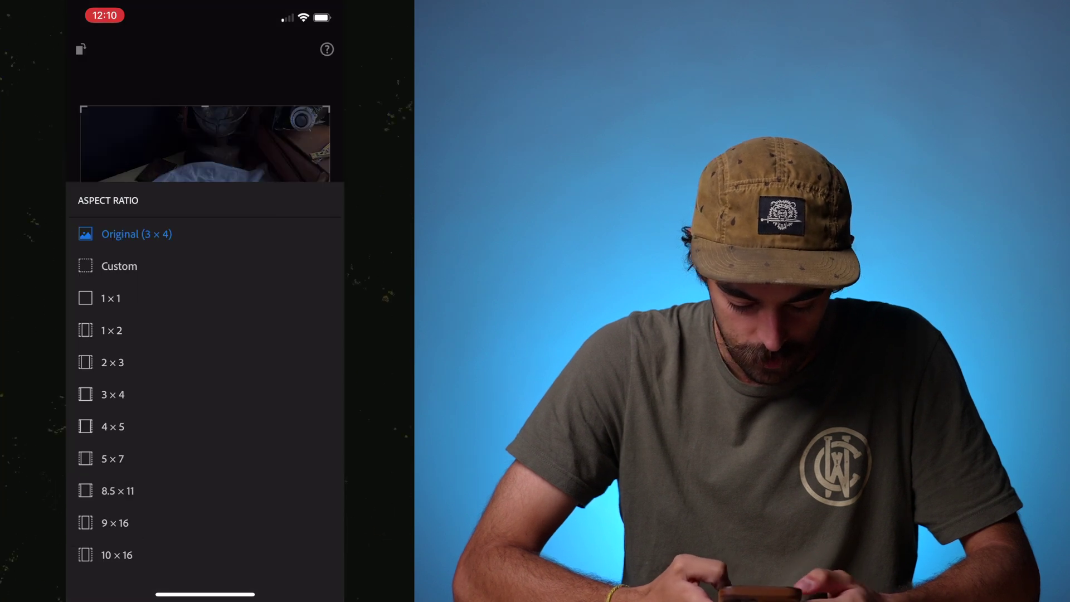
{"action": "left_click", "coordinate": [113, 426]}
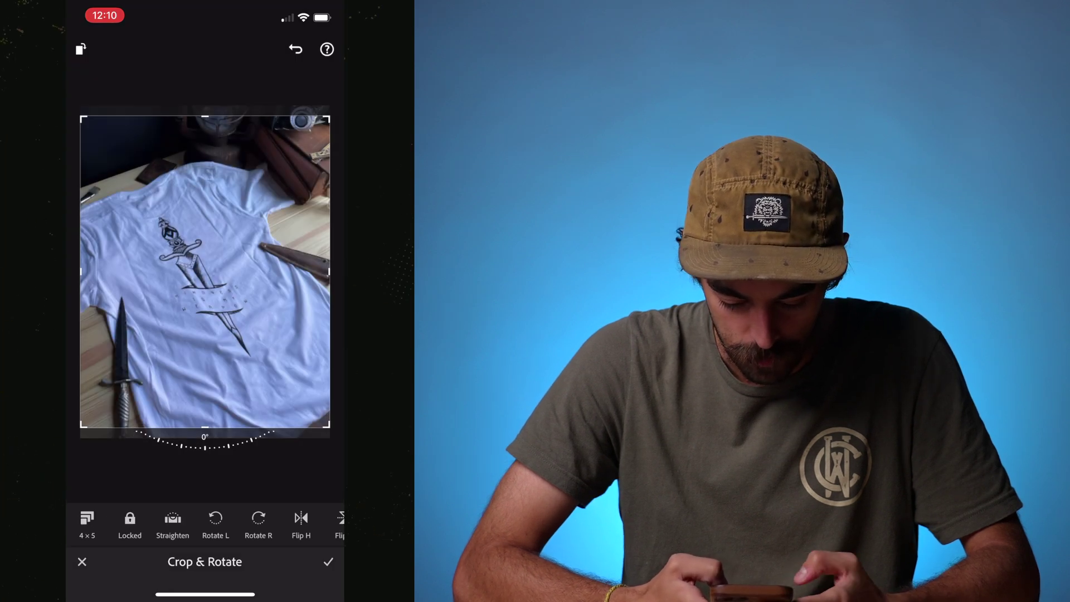
Step: Shift the crop towards the lower part of the shirt photo, trying the Straighten option and undoing it along the way
{"action": "left_click_drag", "start_coordinate": [205, 279], "coordinate": [205, 268]}
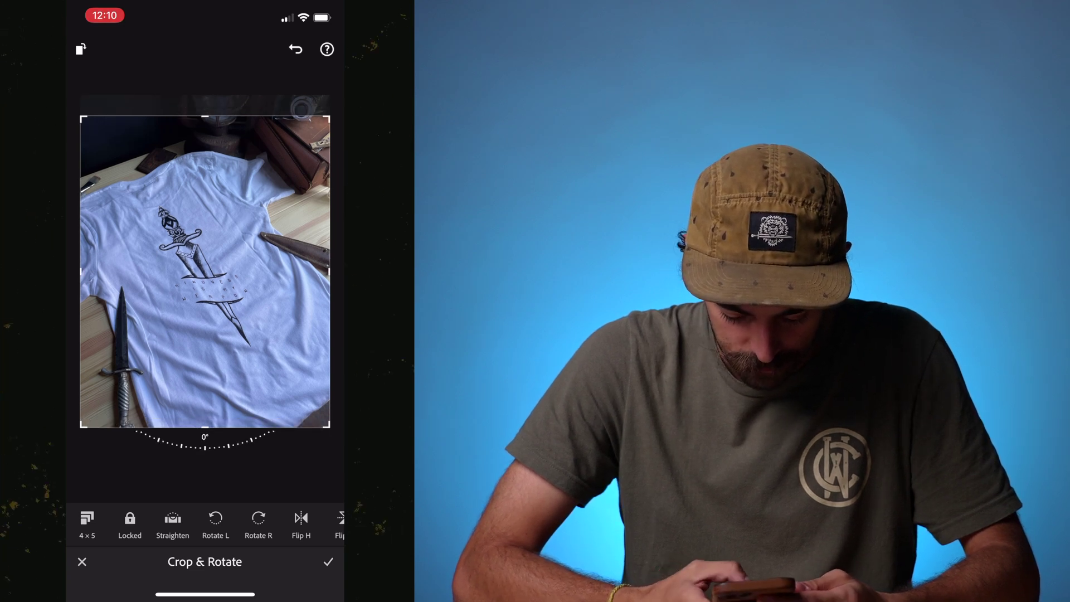
{"action": "left_click", "coordinate": [173, 524]}
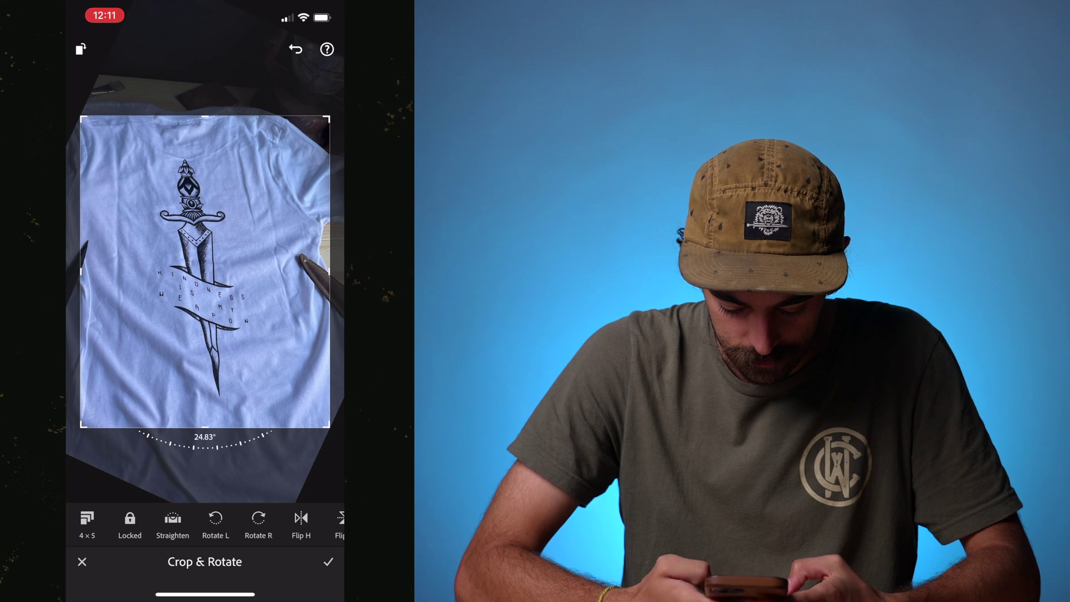
{"action": "left_click", "coordinate": [295, 49]}
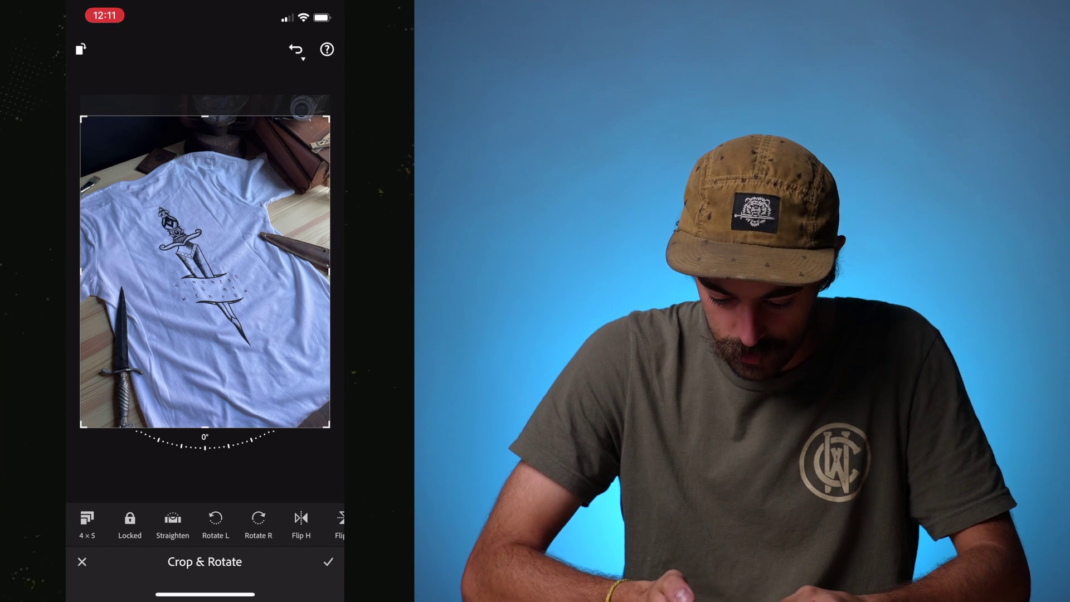
{"action": "mouse_move", "coordinate": [205, 271]}
{"action": "left_mouse_down"}
{"action": "mouse_move", "coordinate": [219, 255]}
{"action": "mouse_move", "coordinate": [203, 258]}
{"action": "mouse_move", "coordinate": [205, 273]}
{"action": "mouse_move", "coordinate": [205, 262]}
{"action": "left_mouse_up"}
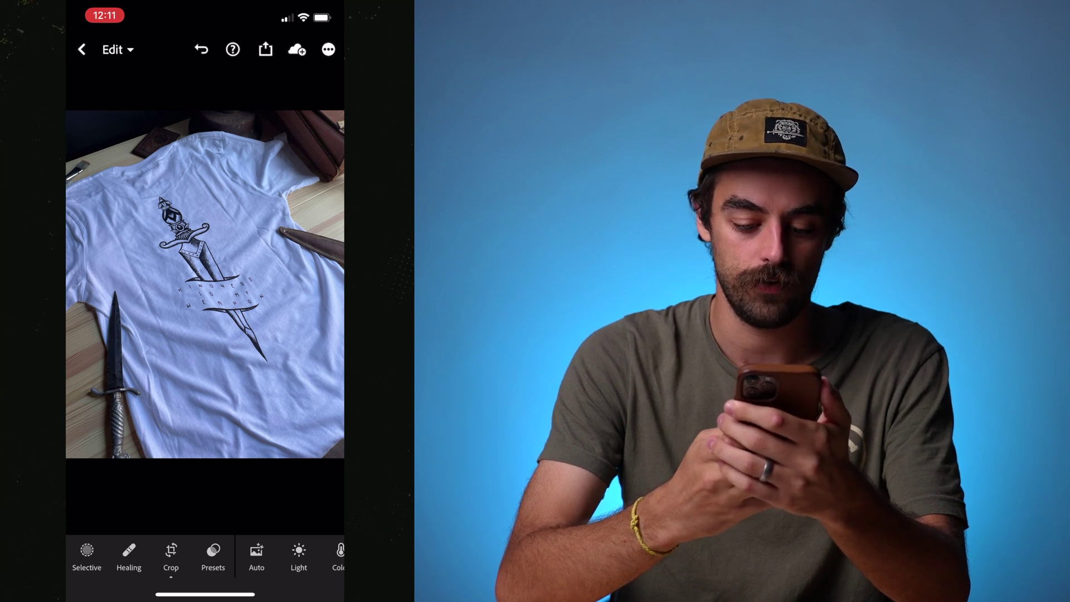
Step: Apply the Crispy Gold preset from the Golden Press group to the shirt photo
{"action": "scroll", "coordinate": [206, 554], "scroll_direction": "right", "scroll_amount": 3}
{"action": "scroll", "coordinate": [205, 555], "scroll_direction": "left", "scroll_amount": 3}
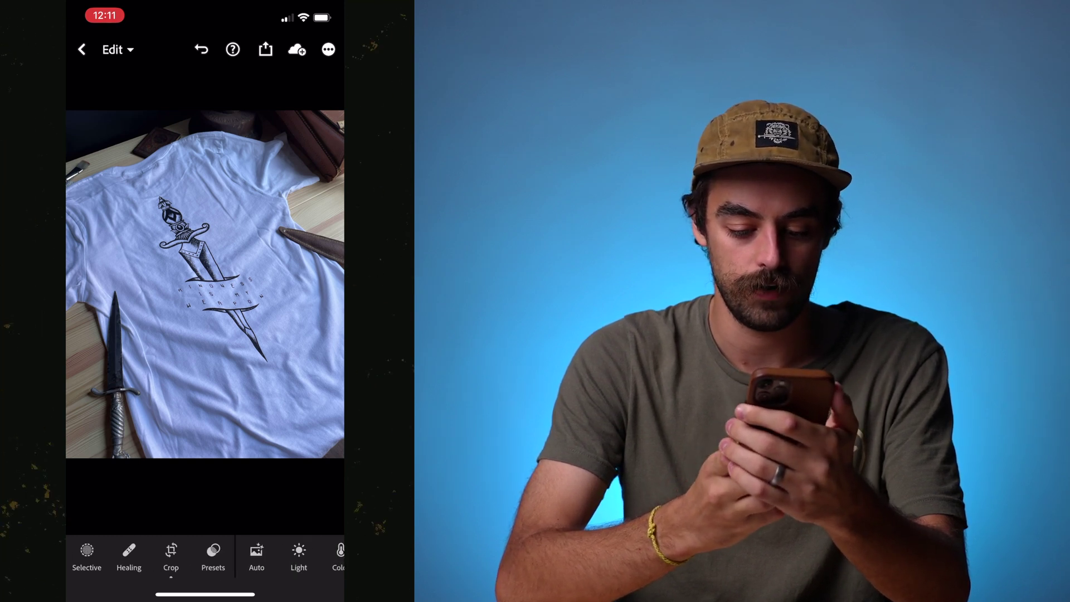
{"action": "left_click", "coordinate": [213, 554]}
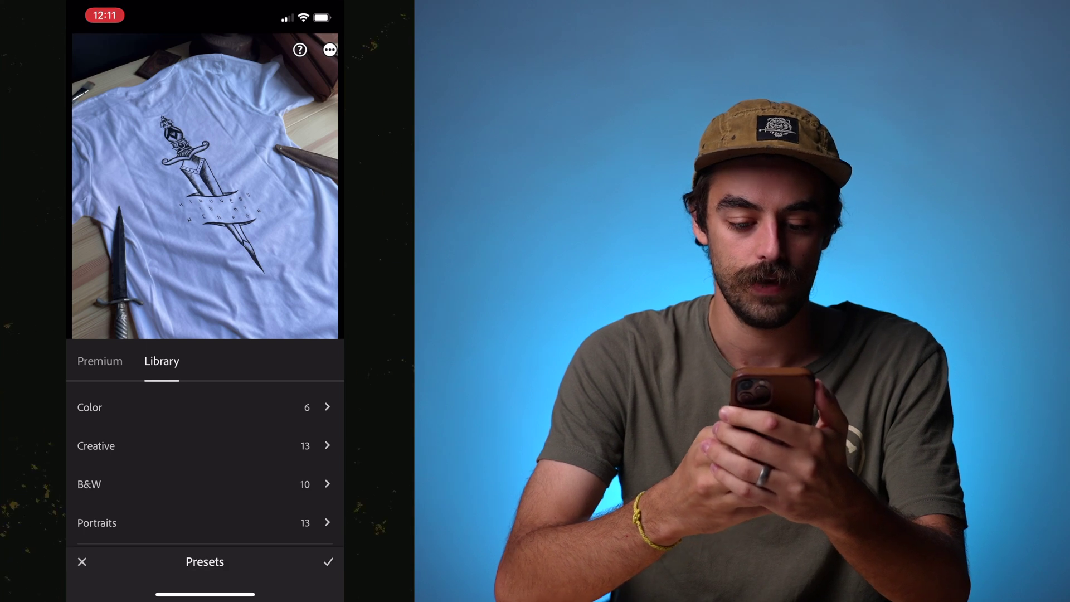
{"action": "scroll", "coordinate": [205, 474], "scroll_direction": "down", "scroll_amount": 1}
{"action": "scroll", "coordinate": [205, 462], "scroll_direction": "down", "scroll_amount": 5}
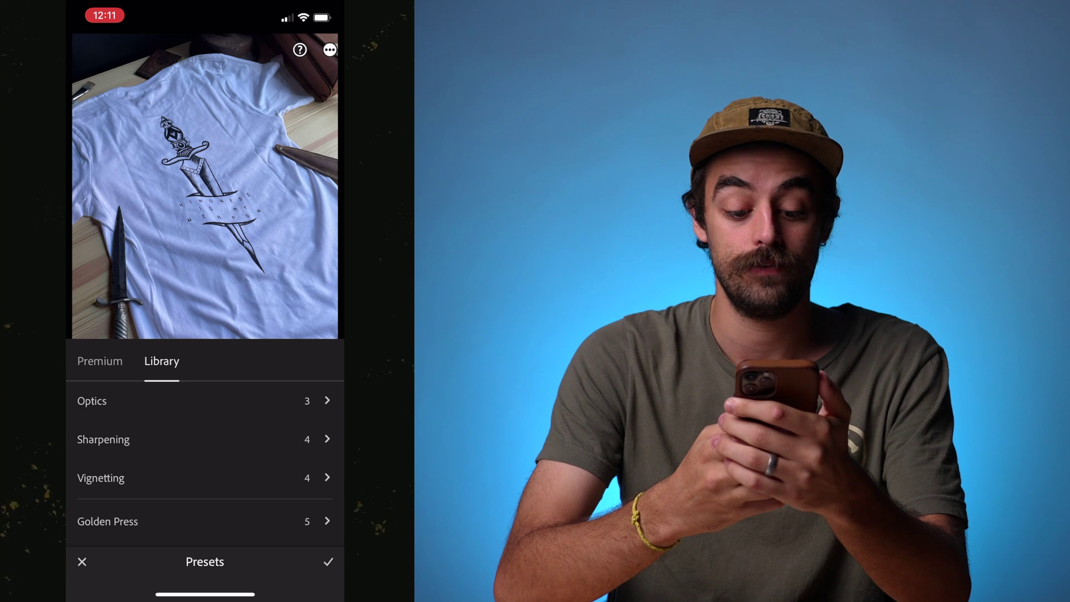
{"action": "left_click", "coordinate": [201, 521]}
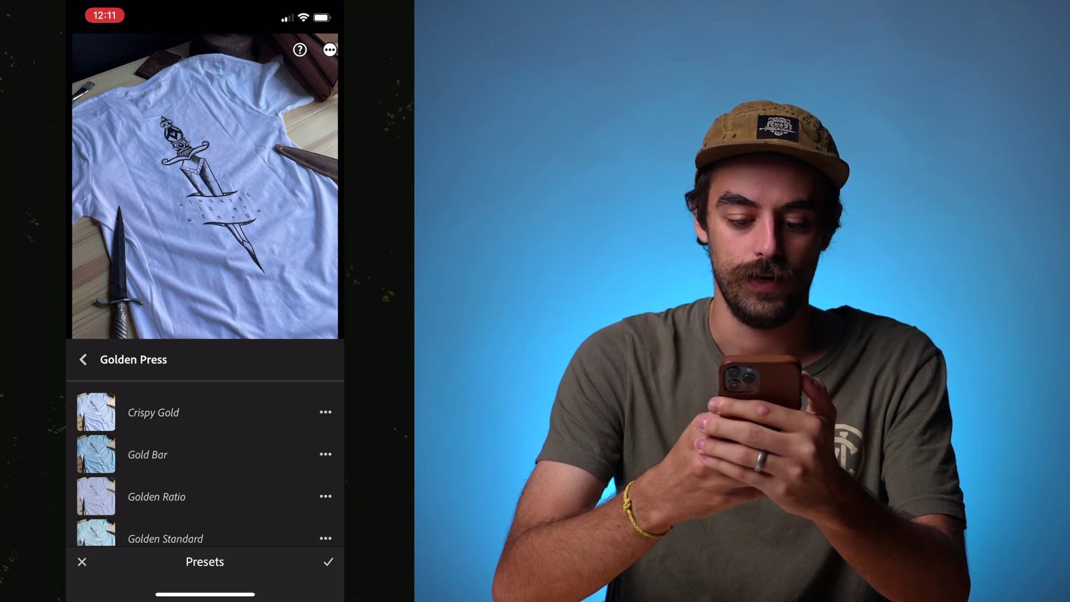
{"action": "left_click", "coordinate": [96, 412]}
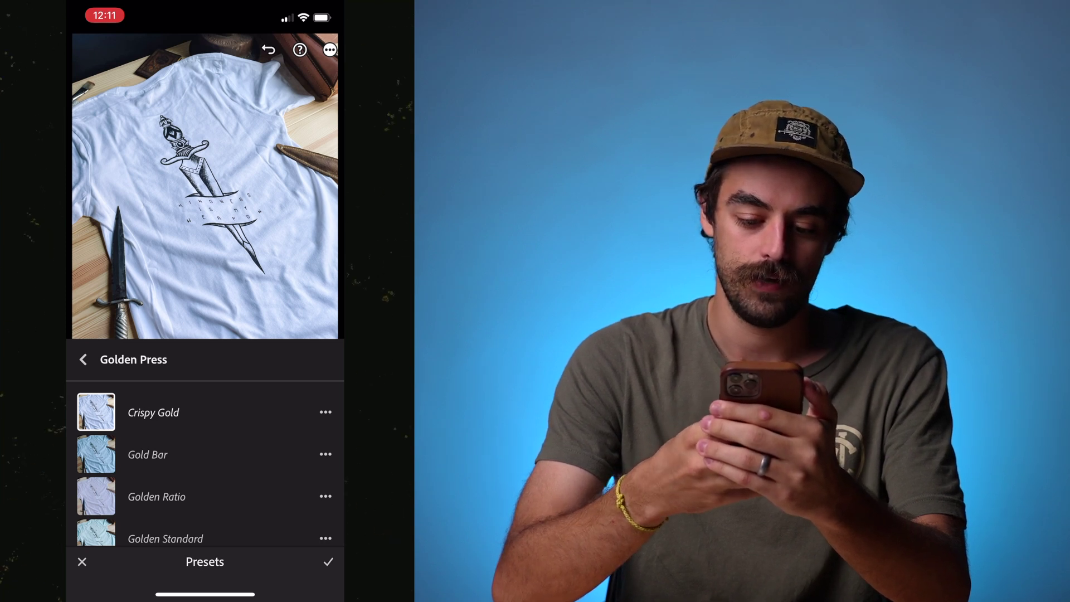
{"action": "left_click", "coordinate": [328, 562]}
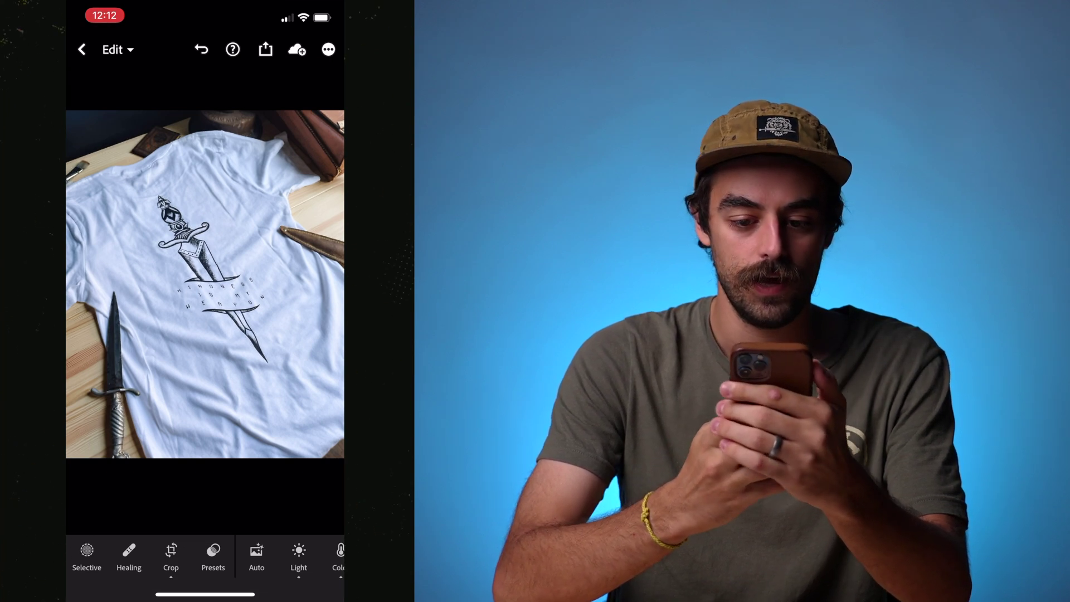
Step: Set the shirt photo's overall contrast to -34
{"action": "scroll", "coordinate": [205, 557], "scroll_direction": "right", "scroll_amount": 3}
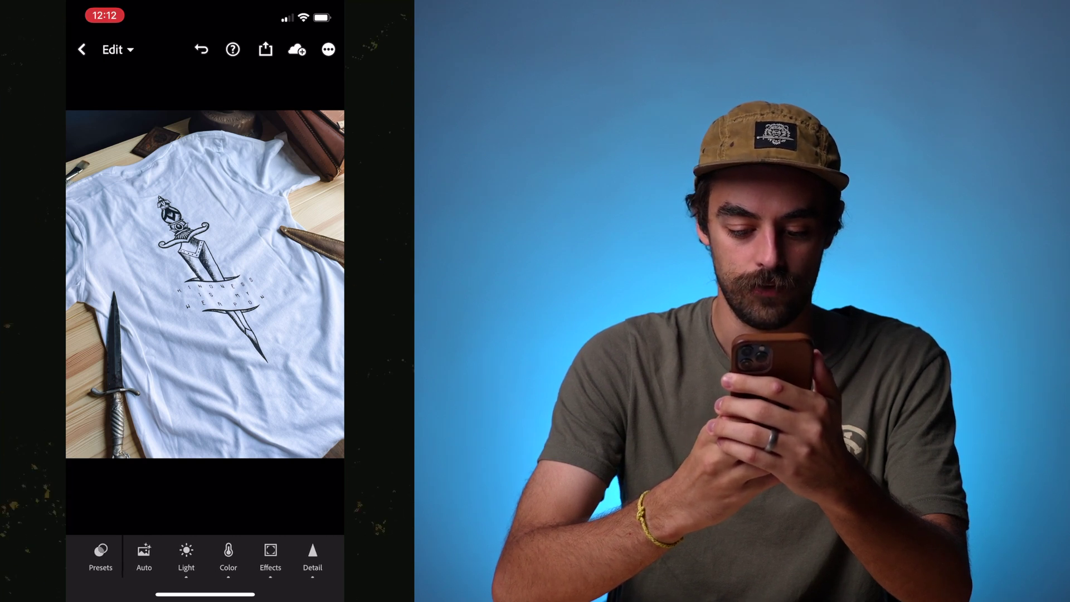
{"action": "left_click", "coordinate": [186, 554]}
{"action": "left_click_drag", "start_coordinate": [110, 471], "coordinate": [142, 471]}
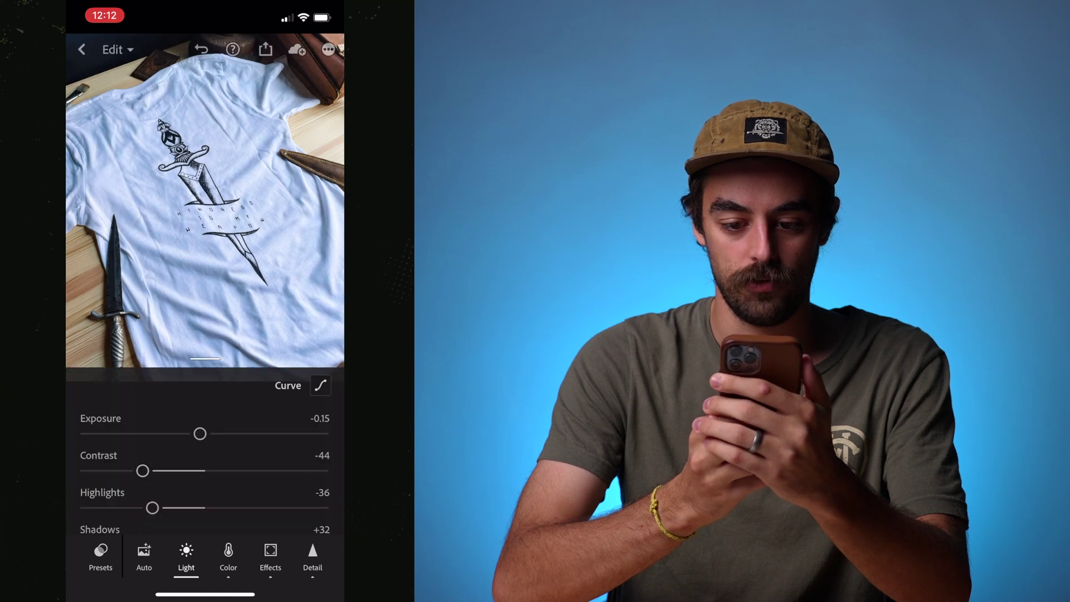
{"action": "left_click_drag", "start_coordinate": [142, 471], "coordinate": [155, 471]}
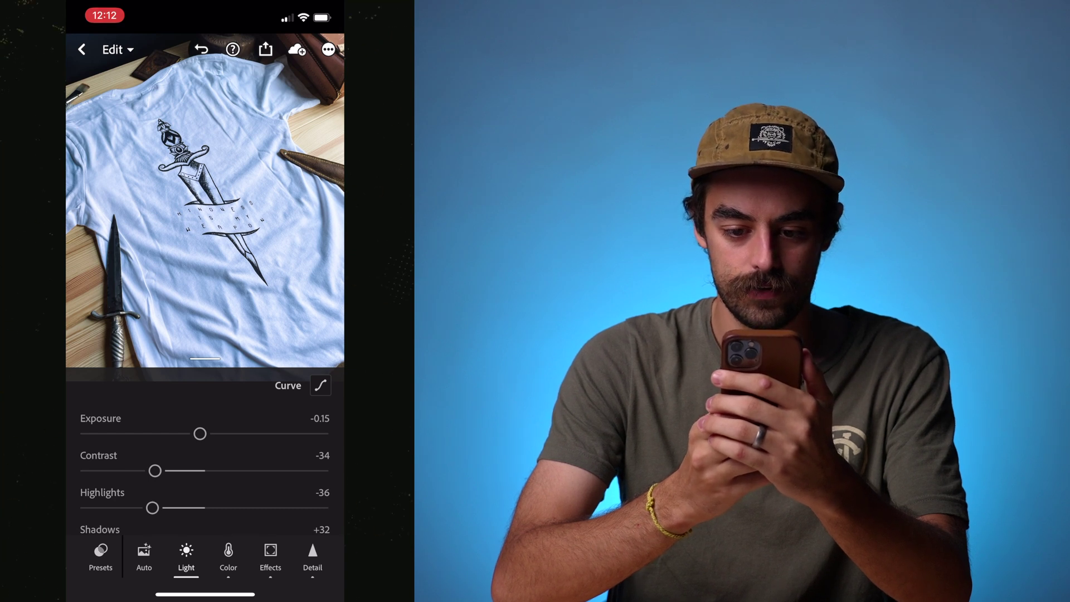
{"action": "scroll", "coordinate": [204, 457], "scroll_direction": "down", "scroll_amount": 2}
{"action": "scroll", "coordinate": [204, 457], "scroll_direction": "down", "scroll_amount": 2}
{"action": "scroll", "coordinate": [205, 457], "scroll_direction": "up", "scroll_amount": 4}
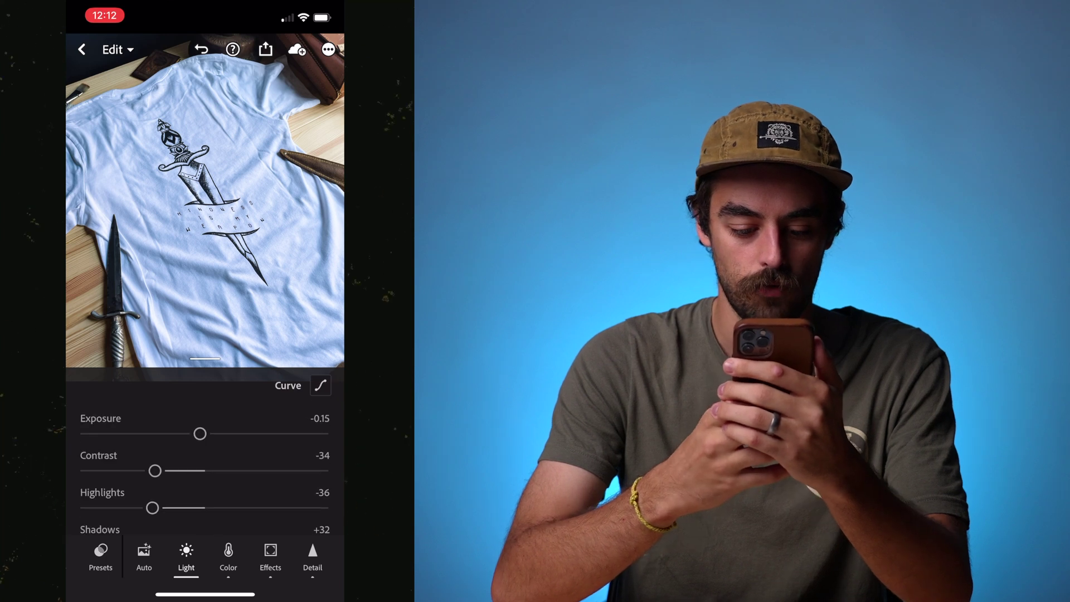
Step: Warm the shirt photo's white balance by setting Temp to +8
{"action": "left_click", "coordinate": [228, 558]}
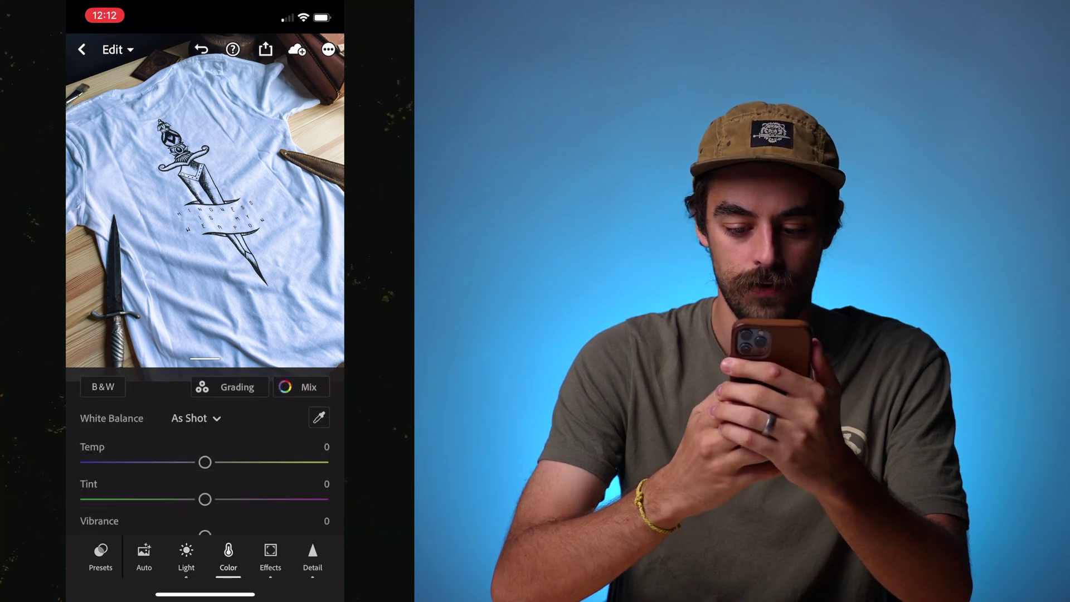
{"action": "left_click_drag", "start_coordinate": [205, 462], "coordinate": [211, 462]}
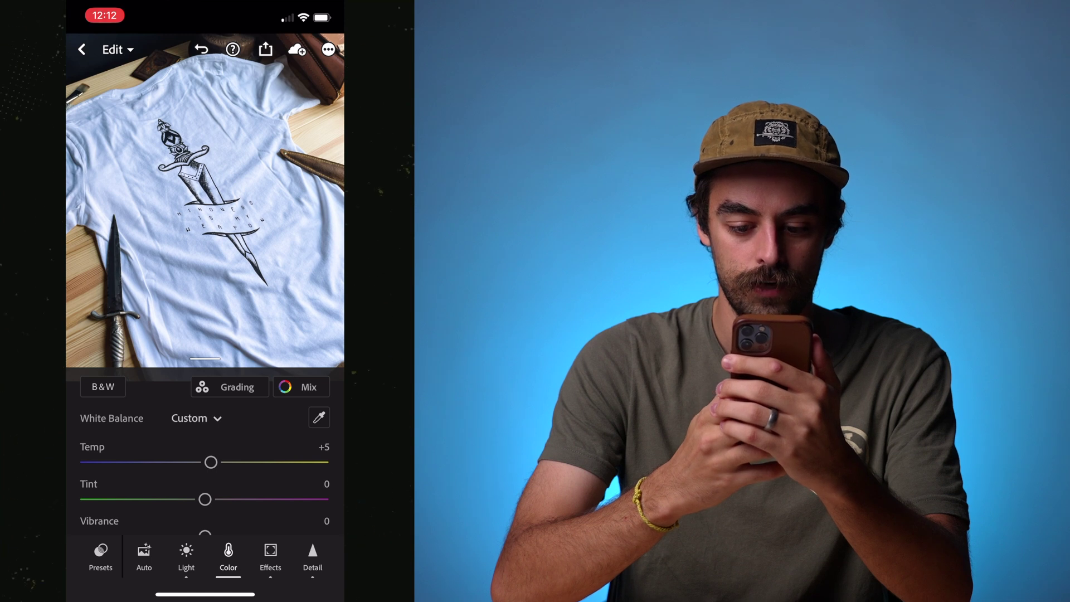
{"action": "left_click_drag", "start_coordinate": [211, 462], "coordinate": [216, 462]}
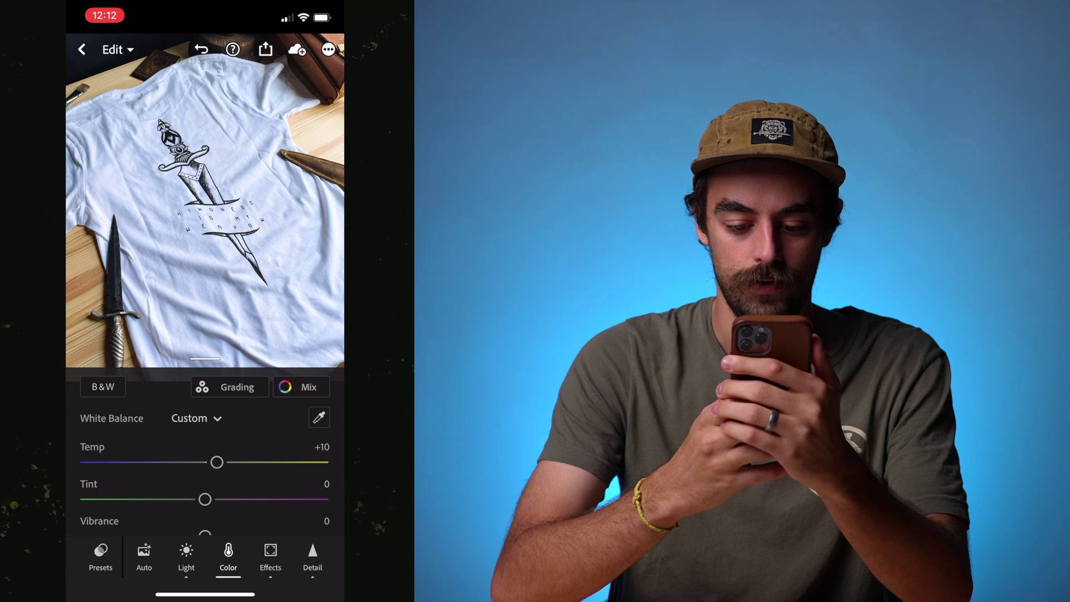
{"action": "mouse_move", "coordinate": [217, 462]}
{"action": "left_mouse_down"}
{"action": "mouse_move", "coordinate": [141, 462]}
{"action": "mouse_move", "coordinate": [284, 462]}
{"action": "mouse_move", "coordinate": [212, 462]}
{"action": "left_mouse_up"}
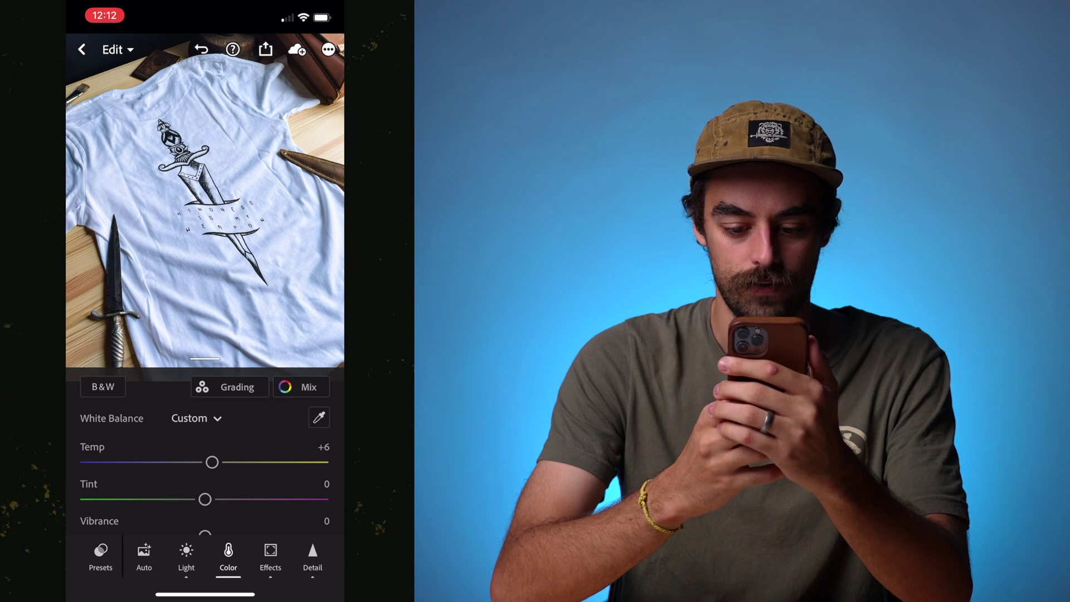
{"action": "left_click_drag", "start_coordinate": [212, 462], "coordinate": [218, 462]}
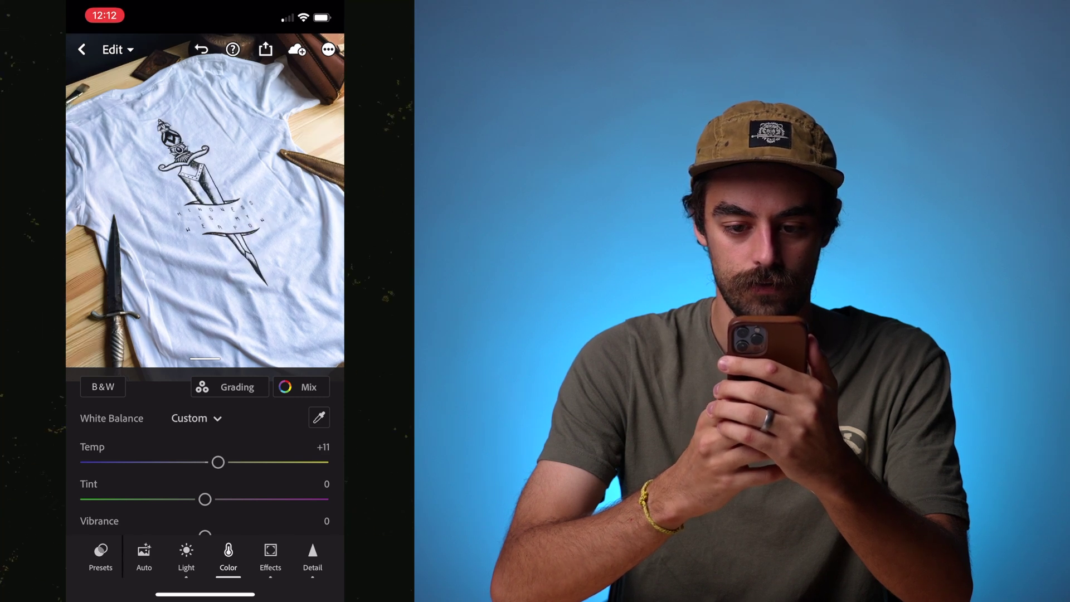
{"action": "left_click_drag", "start_coordinate": [218, 462], "coordinate": [220, 462]}
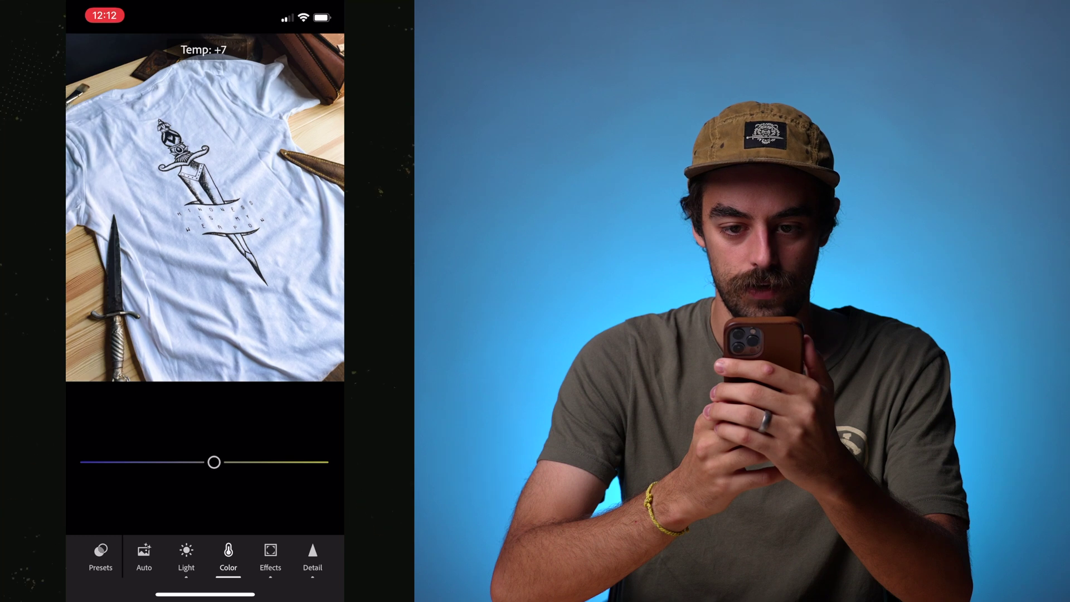
{"action": "left_click_drag", "start_coordinate": [214, 462], "coordinate": [215, 462]}
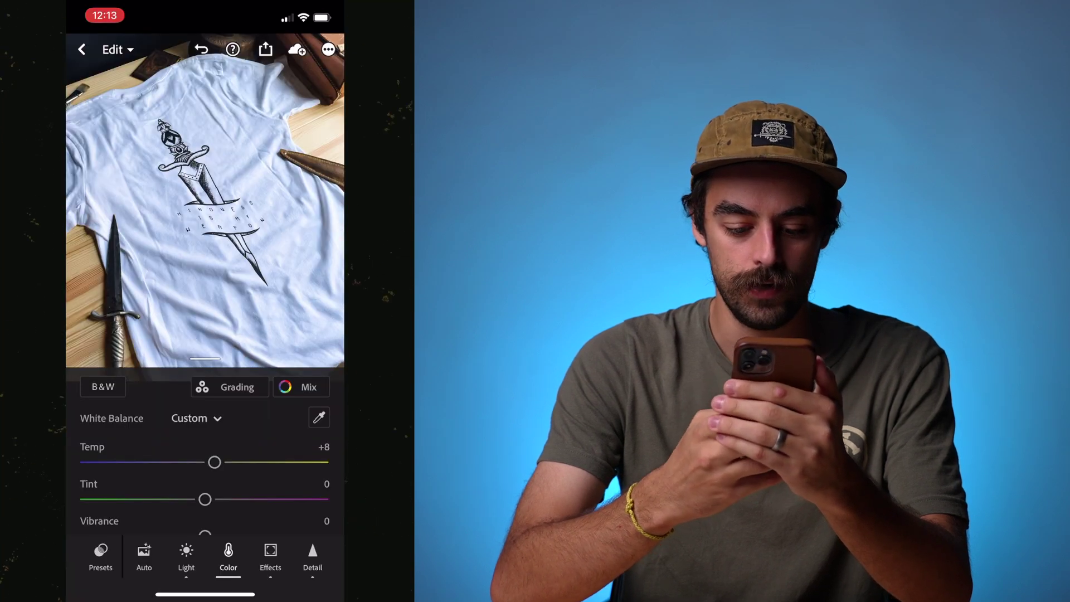
Step: Add a selective brush mask and paint it over the wooden table areas on both sides of the shirt and above its left shoulder
{"action": "scroll", "coordinate": [205, 554], "scroll_direction": "left", "scroll_amount": 3}
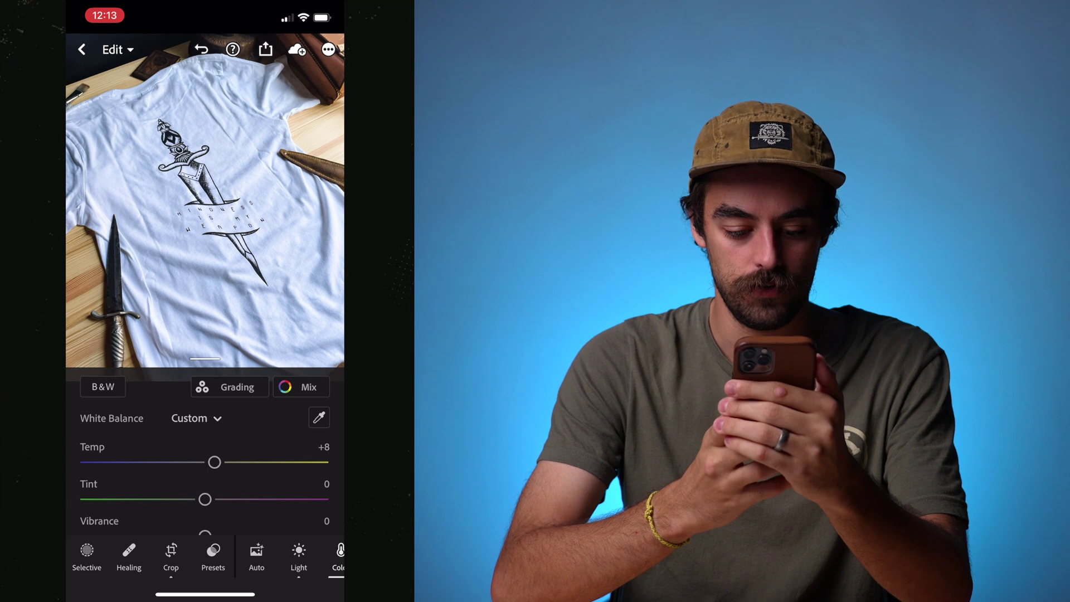
{"action": "left_click", "coordinate": [86, 555]}
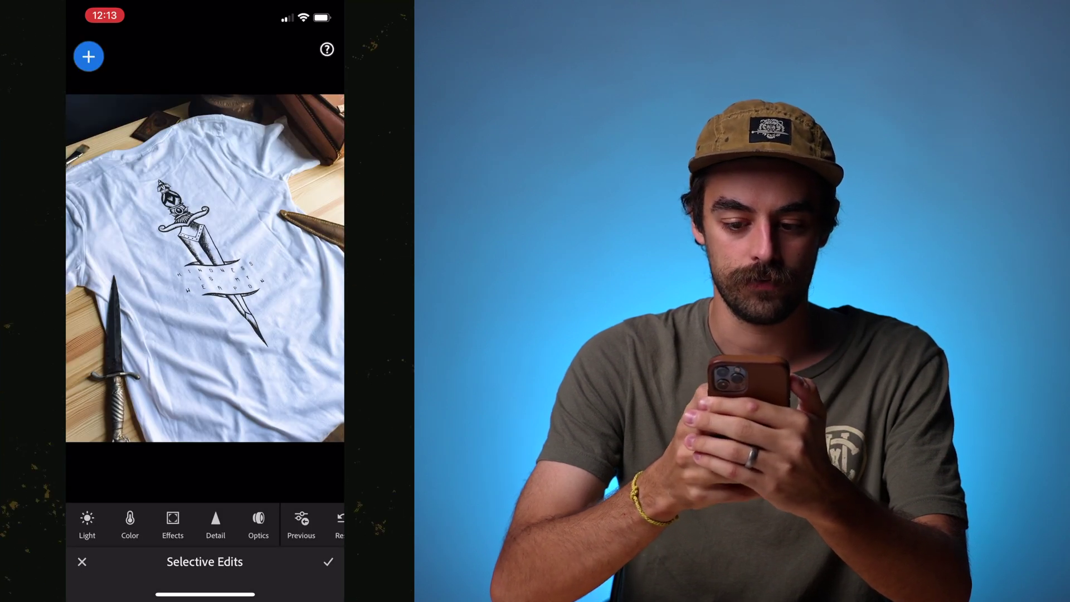
{"action": "left_click", "coordinate": [89, 56]}
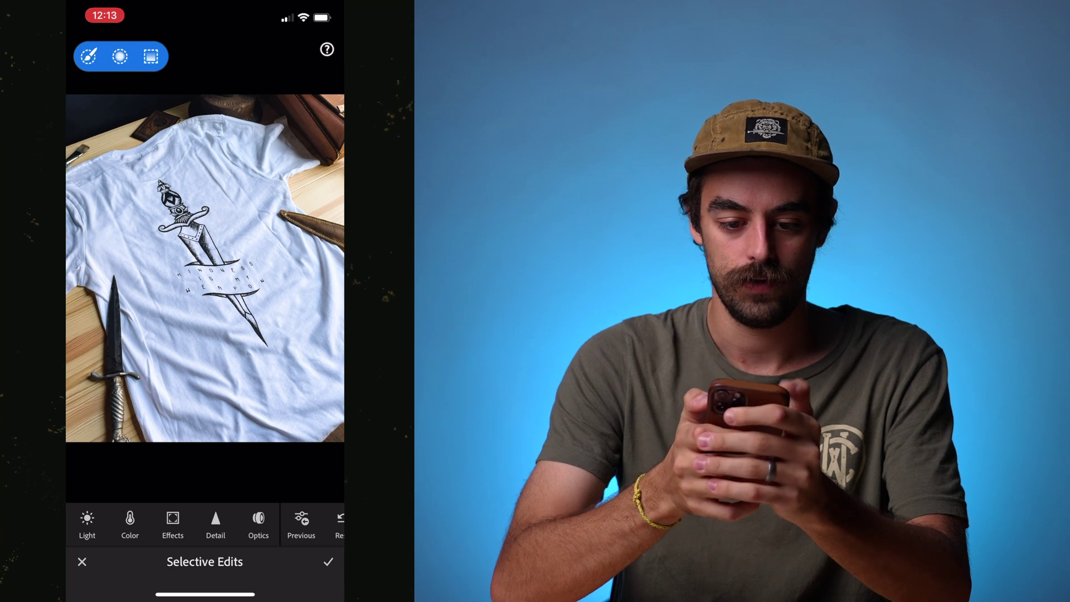
{"action": "left_click", "coordinate": [88, 56]}
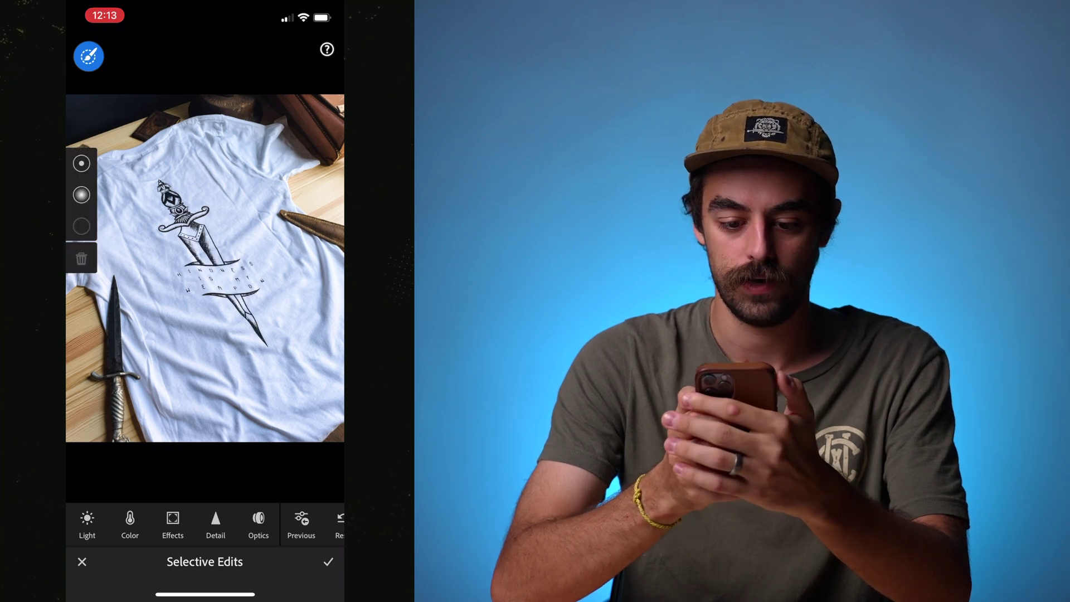
{"action": "left_click_drag", "start_coordinate": [328, 158], "coordinate": [335, 212]}
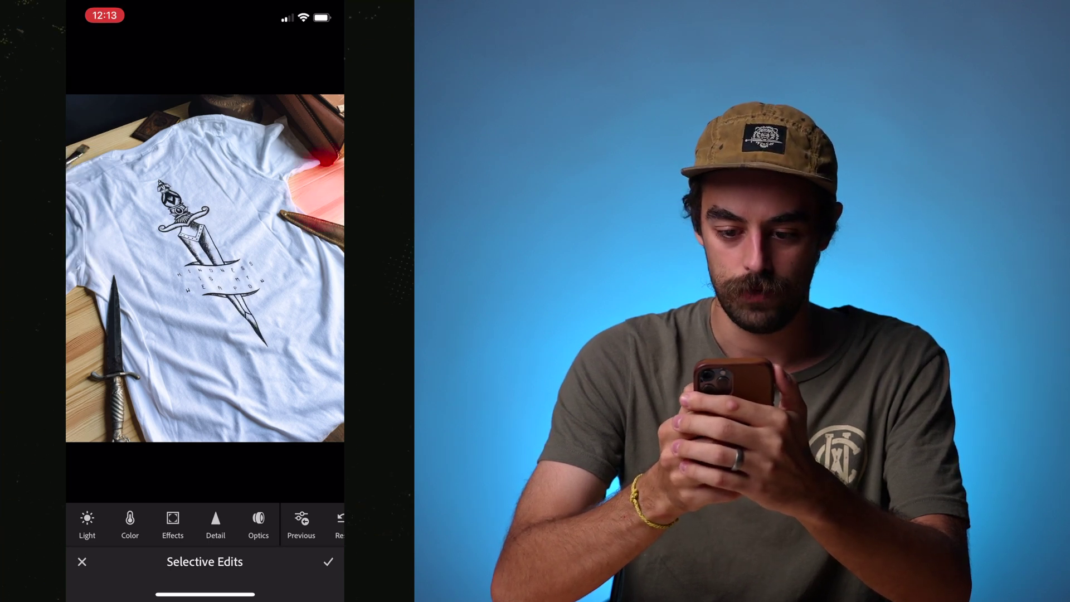
{"action": "mouse_move", "coordinate": [89, 301]}
{"action": "left_mouse_down"}
{"action": "mouse_move", "coordinate": [81, 379]}
{"action": "mouse_move", "coordinate": [92, 435]}
{"action": "mouse_move", "coordinate": [100, 401]}
{"action": "left_mouse_up"}
{"action": "left_click_drag", "start_coordinate": [143, 109], "coordinate": [106, 150]}
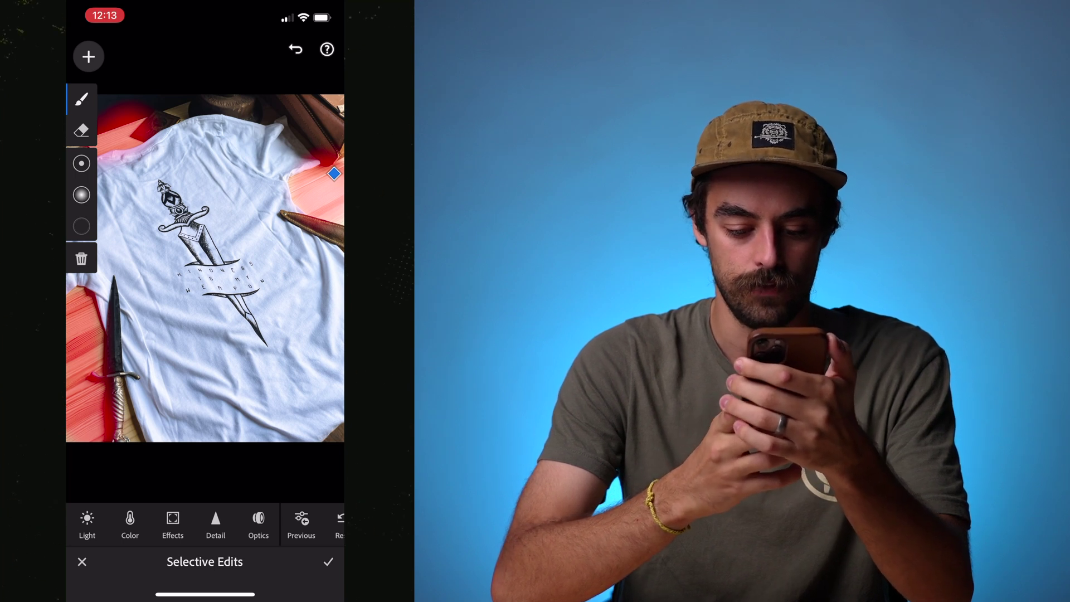
Step: Set the table mask's contrast to +24, highlights to -23 and shadows to -28
{"action": "left_click", "coordinate": [87, 524]}
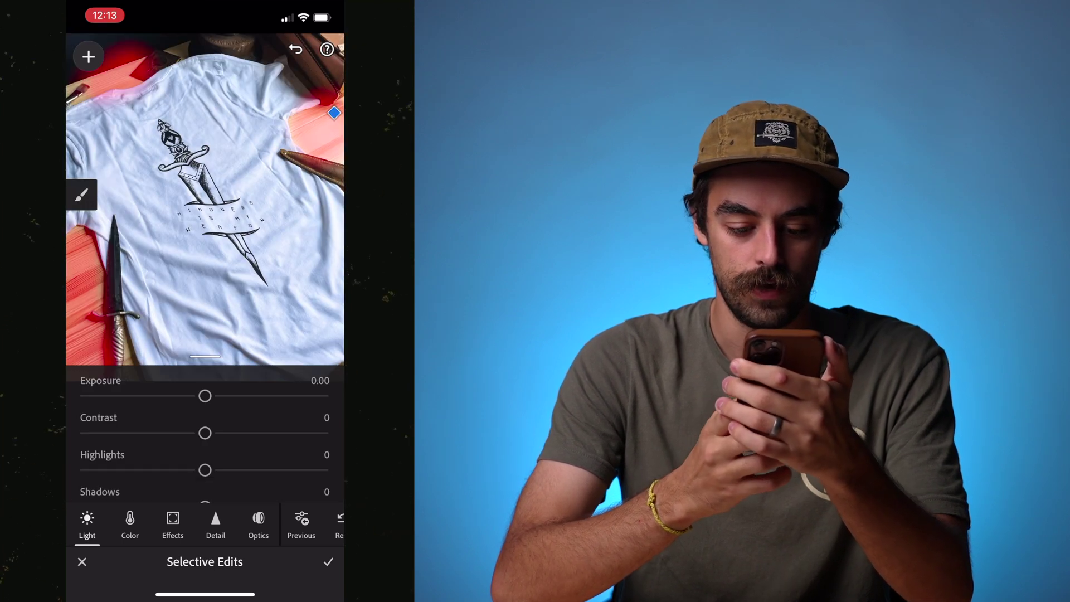
{"action": "left_click_drag", "start_coordinate": [205, 432], "coordinate": [241, 433]}
{"action": "scroll", "coordinate": [204, 440], "scroll_direction": "down", "scroll_amount": 2}
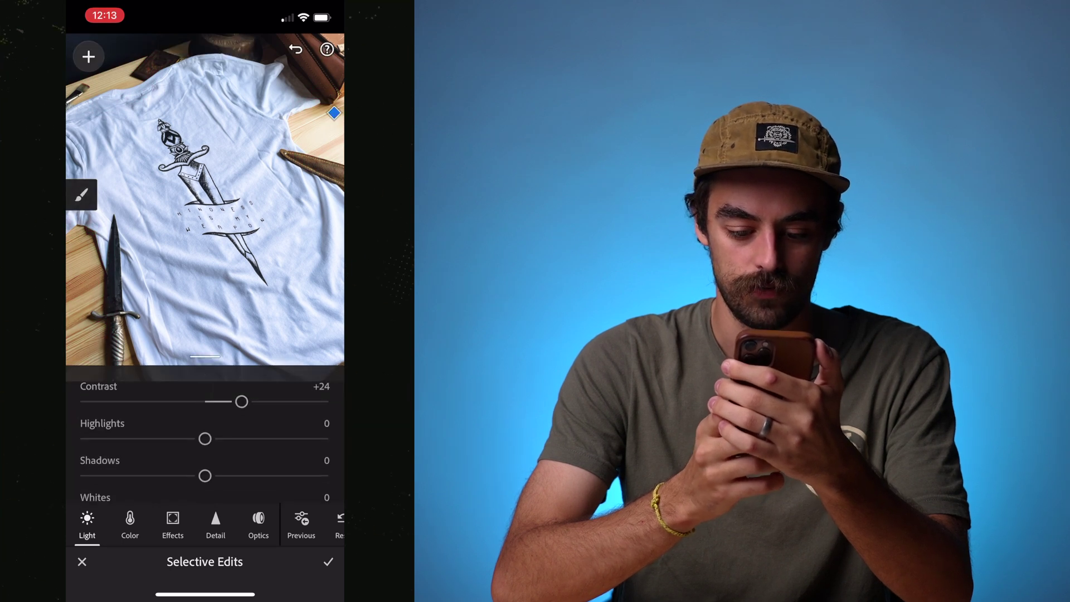
{"action": "left_click_drag", "start_coordinate": [205, 476], "coordinate": [163, 475]}
{"action": "left_click_drag", "start_coordinate": [205, 438], "coordinate": [169, 438]}
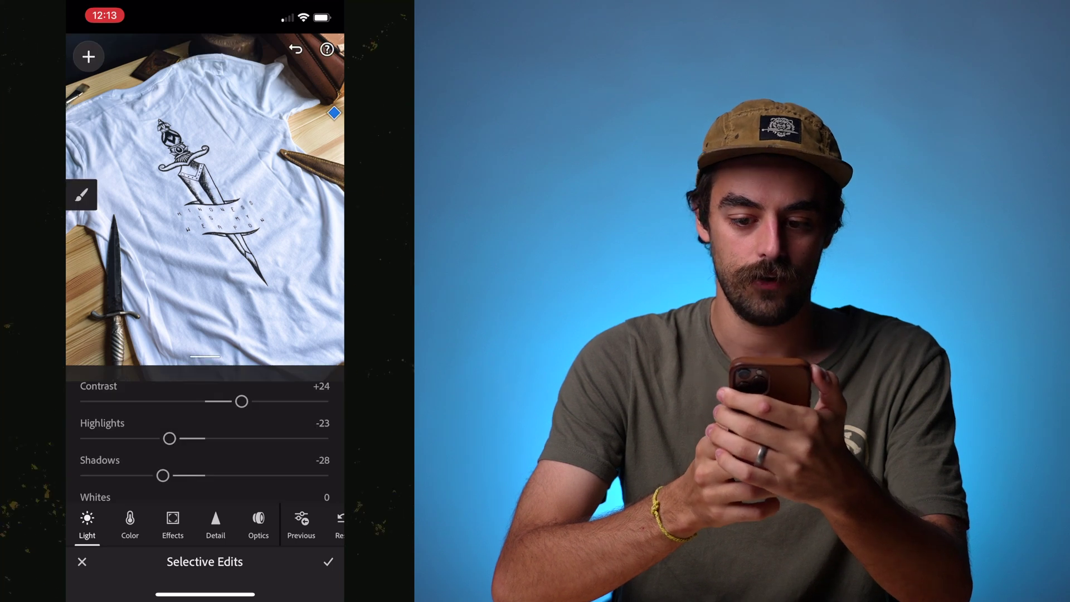
{"action": "scroll", "coordinate": [204, 441], "scroll_direction": "down", "scroll_amount": 3}
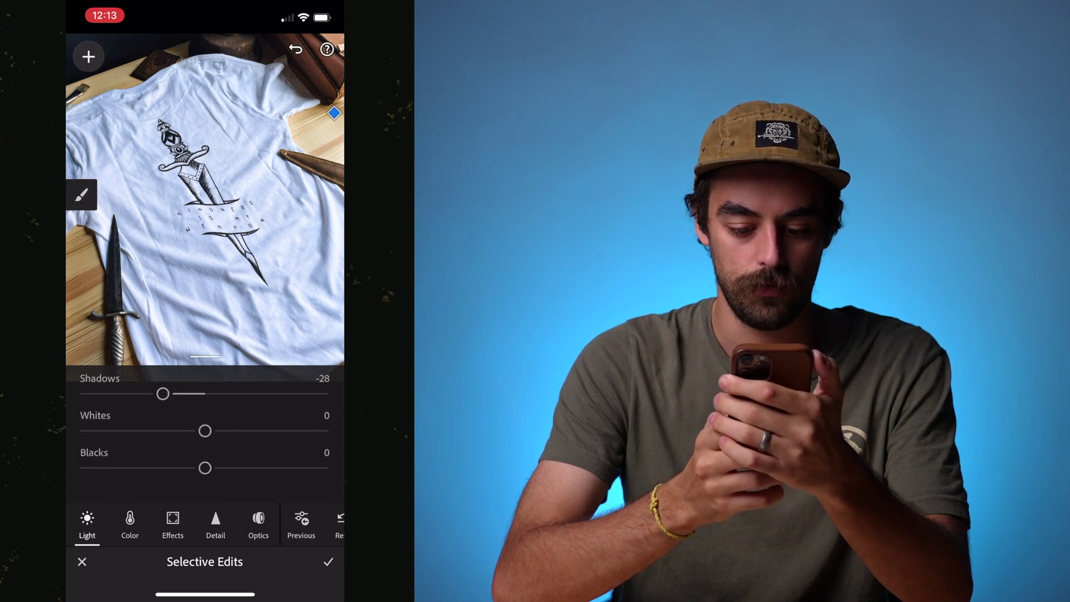
Step: Set the table mask's clarity to +13 and dehaze to +7, check the photo full screen, and accept the selective edits
{"action": "left_click", "coordinate": [215, 524]}
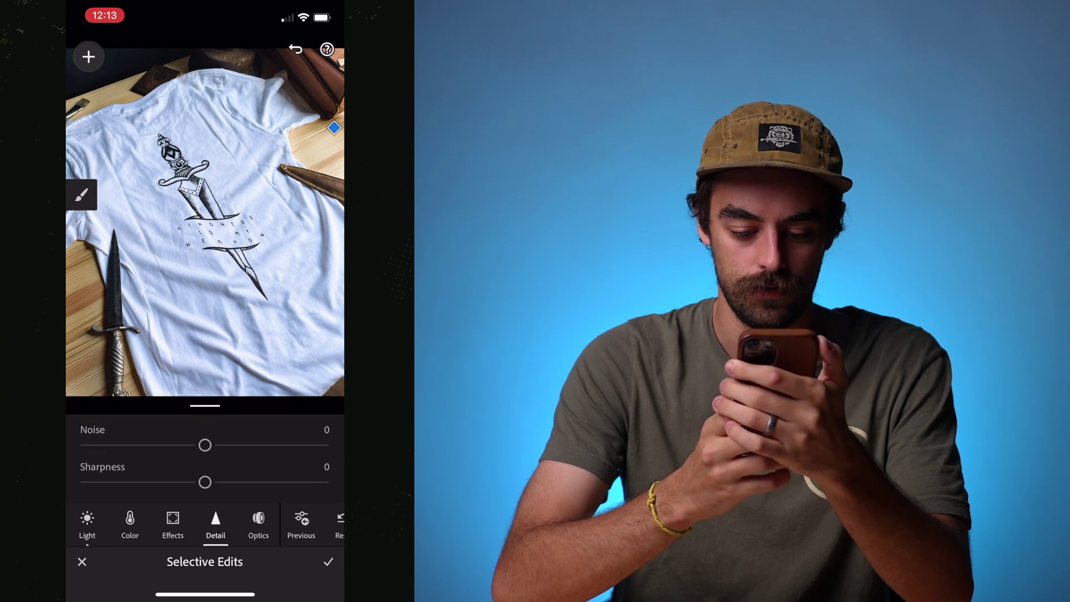
{"action": "left_click", "coordinate": [173, 524]}
{"action": "left_click_drag", "start_coordinate": [205, 445], "coordinate": [220, 445]}
{"action": "mouse_move", "coordinate": [205, 482]}
{"action": "left_mouse_down"}
{"action": "mouse_move", "coordinate": [230, 482]}
{"action": "mouse_move", "coordinate": [213, 482]}
{"action": "left_mouse_up"}
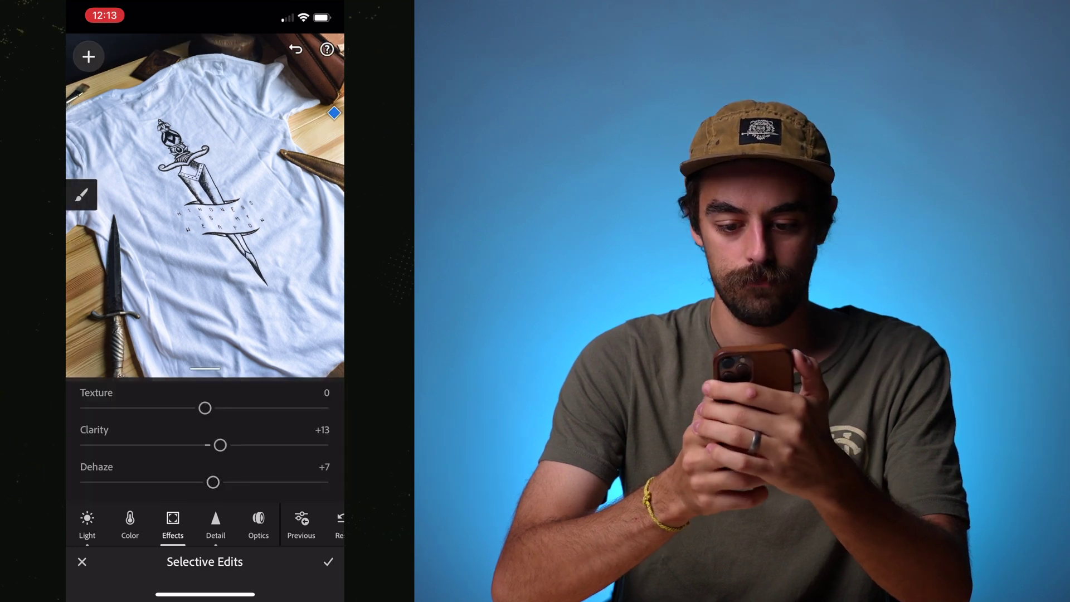
{"action": "left_click", "coordinate": [205, 206]}
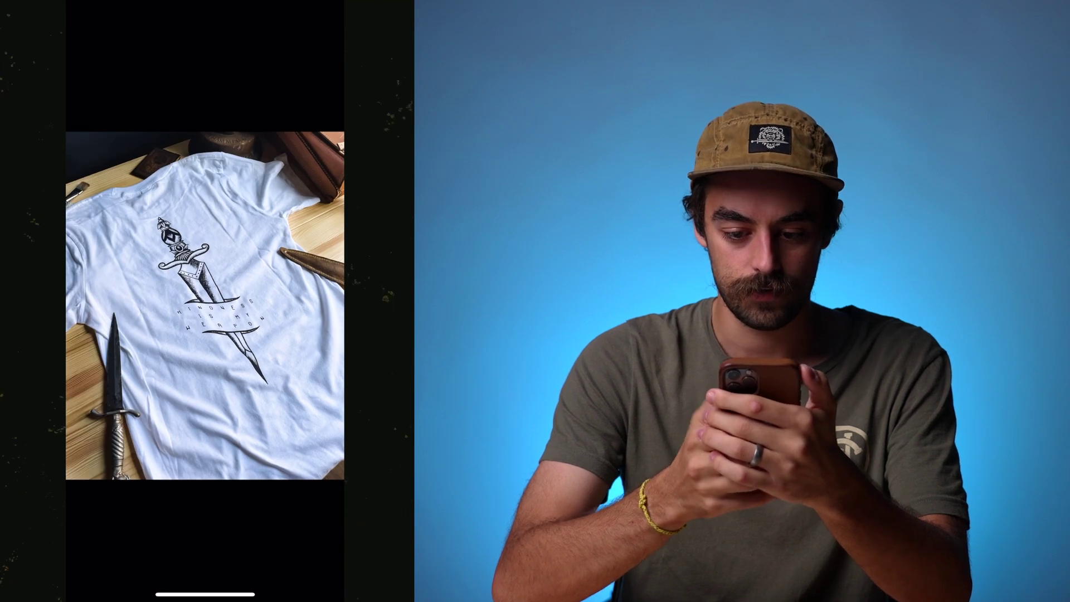
{"action": "left_click", "coordinate": [205, 306]}
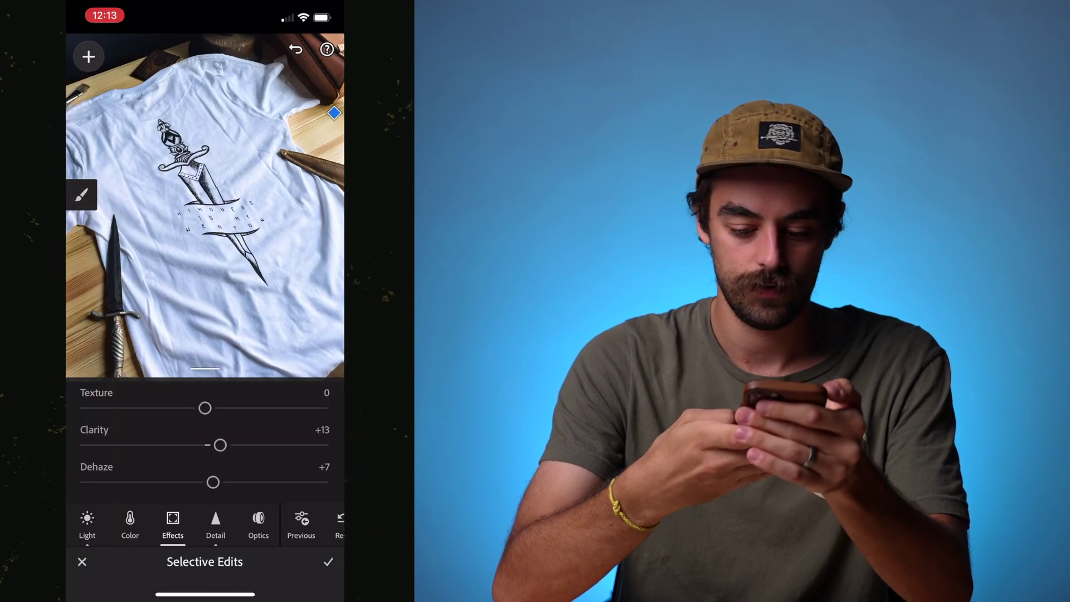
{"action": "left_click", "coordinate": [328, 562]}
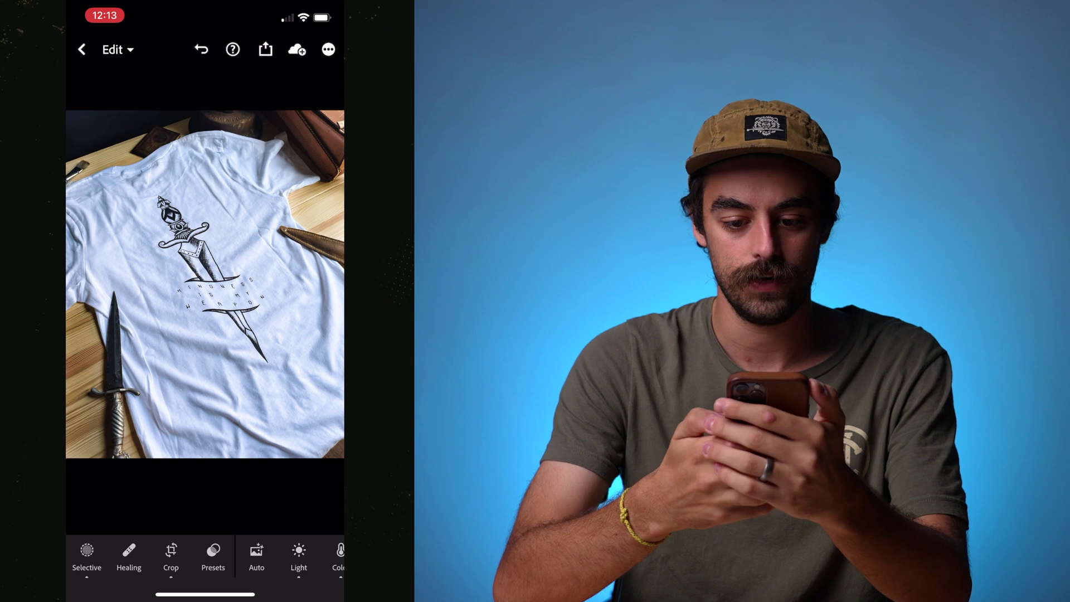
Step: Export the finished shirt photo to the camera roll
{"action": "left_click", "coordinate": [328, 49]}
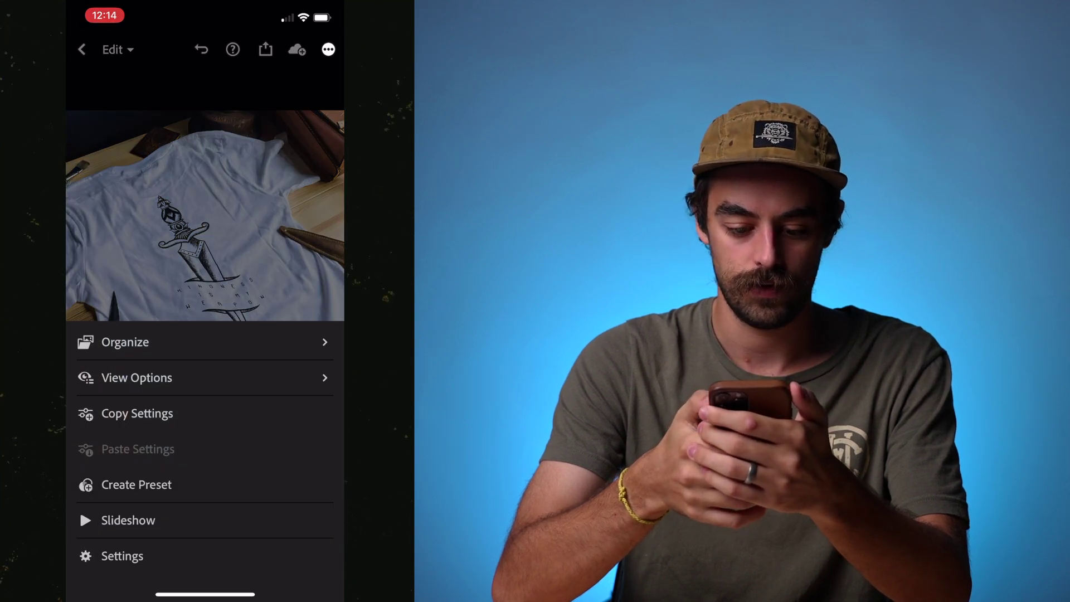
{"action": "key", "text": "Escape"}
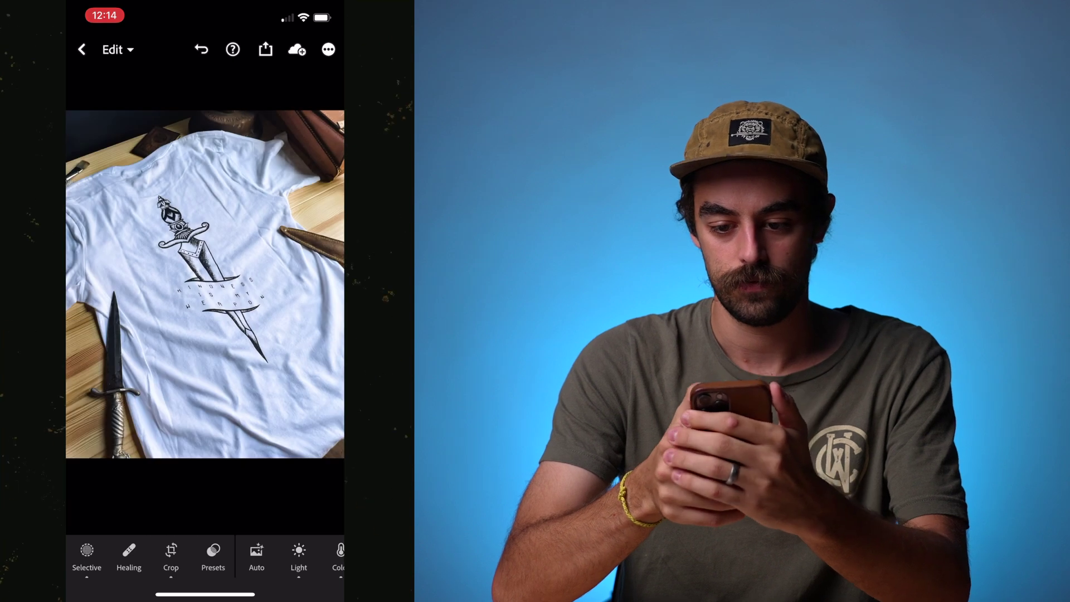
{"action": "left_click", "coordinate": [265, 49]}
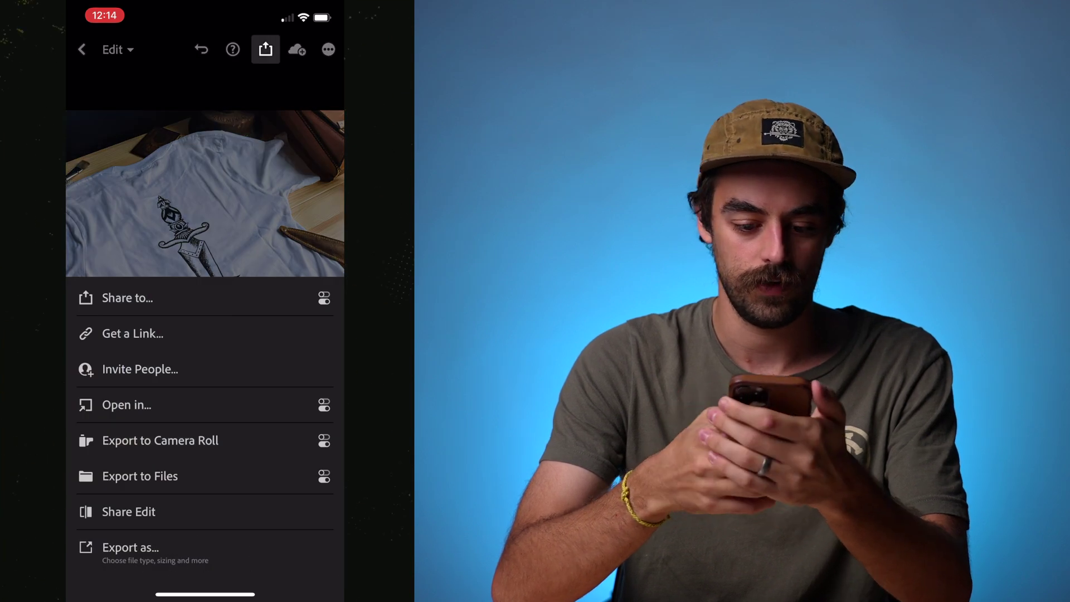
{"action": "left_click", "coordinate": [161, 440]}
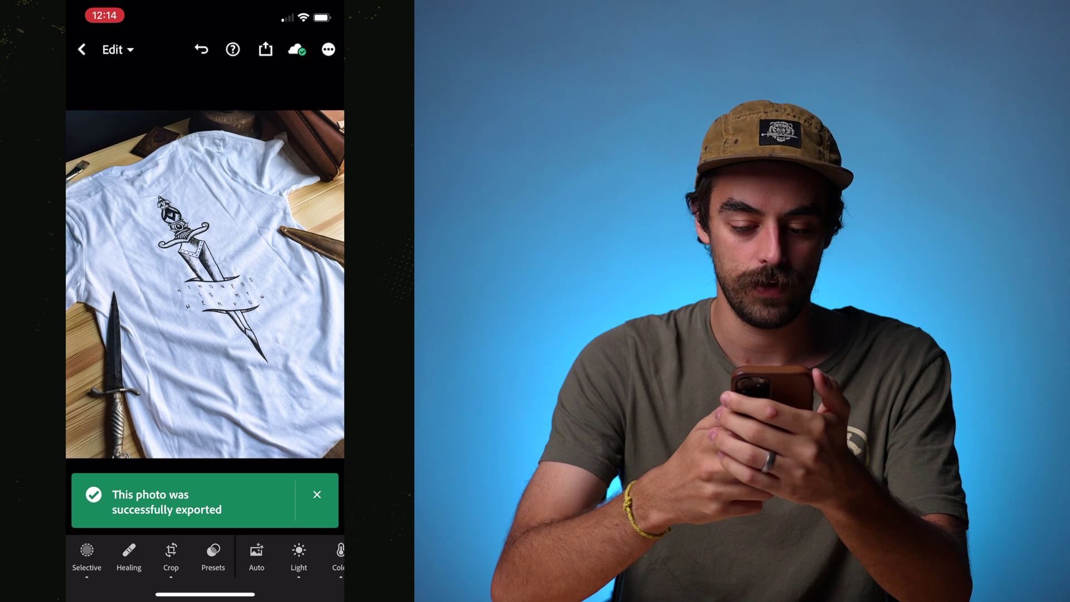
Step: Compare the edited shirt photo with its before version
{"action": "left_click", "coordinate": [205, 284]}
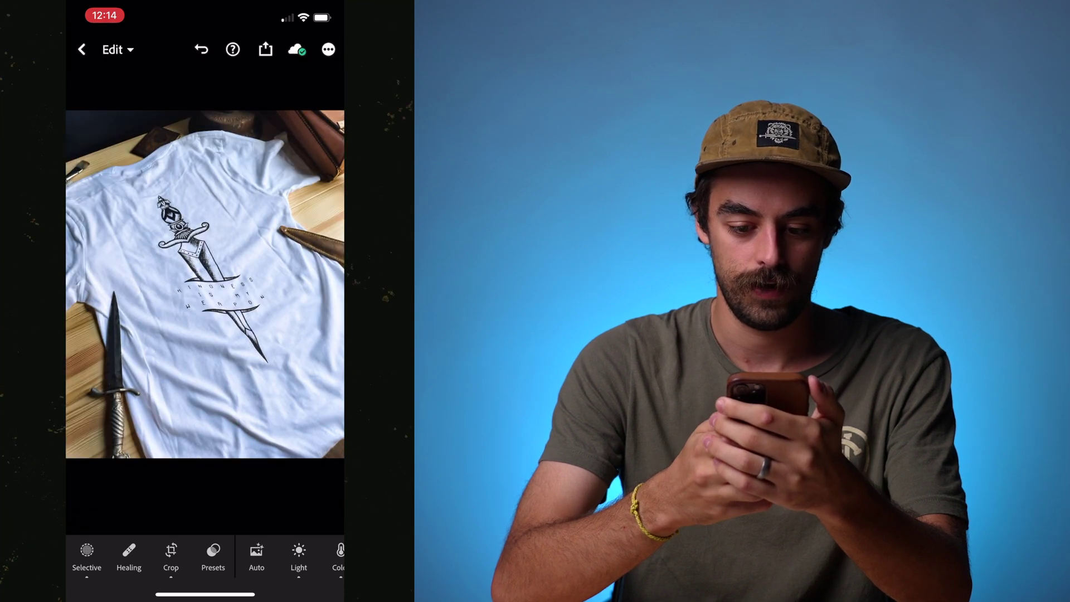
{"action": "left_click", "coordinate": [205, 284]}
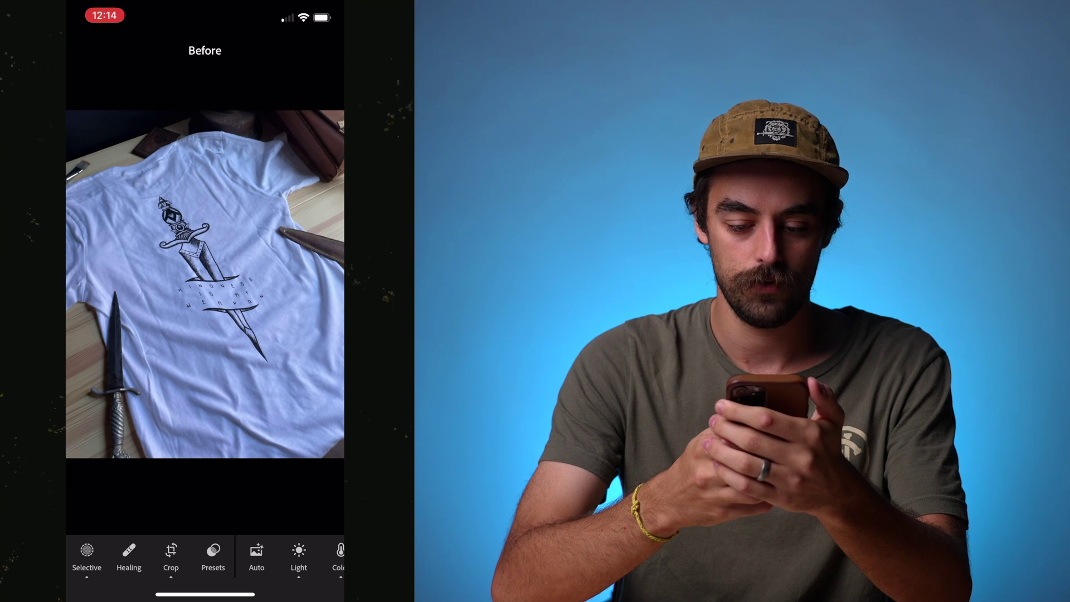